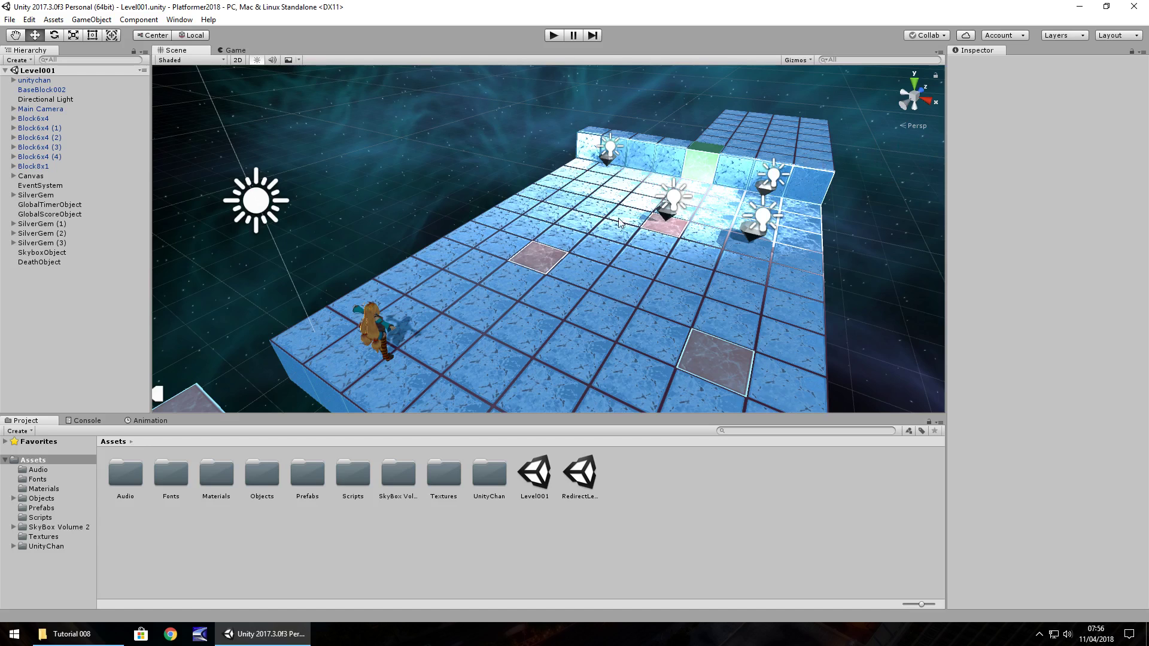
# - Duplicate the end walkway block Block6x4 (4) and shift the copy along X to 12.27
pyautogui.moveTo(623, 223)
pyautogui.mouseDown(button='right')
pyautogui.moveTo(676, 220)
pyautogui.moveTo(644, 229)
pyautogui.mouseUp(button='right')
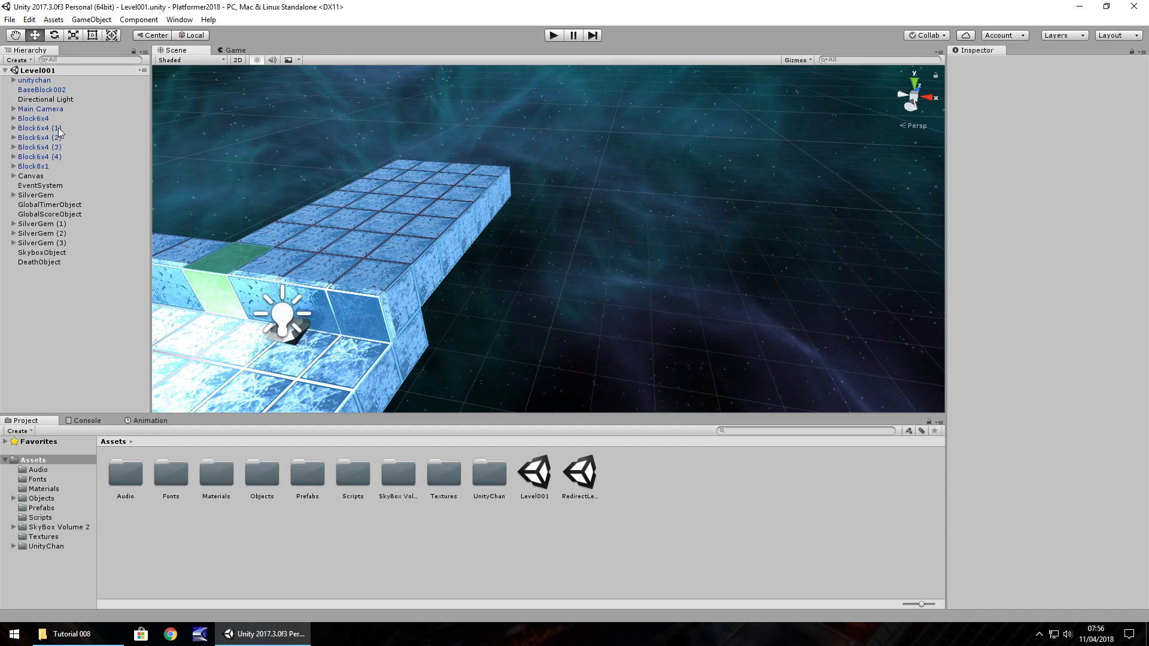
pyautogui.moveTo(55, 129)
pyautogui.mouseDown()
pyautogui.moveTo(40, 119)
pyautogui.moveTo(40, 144)
pyautogui.mouseUp()
pyautogui.click(39, 147)
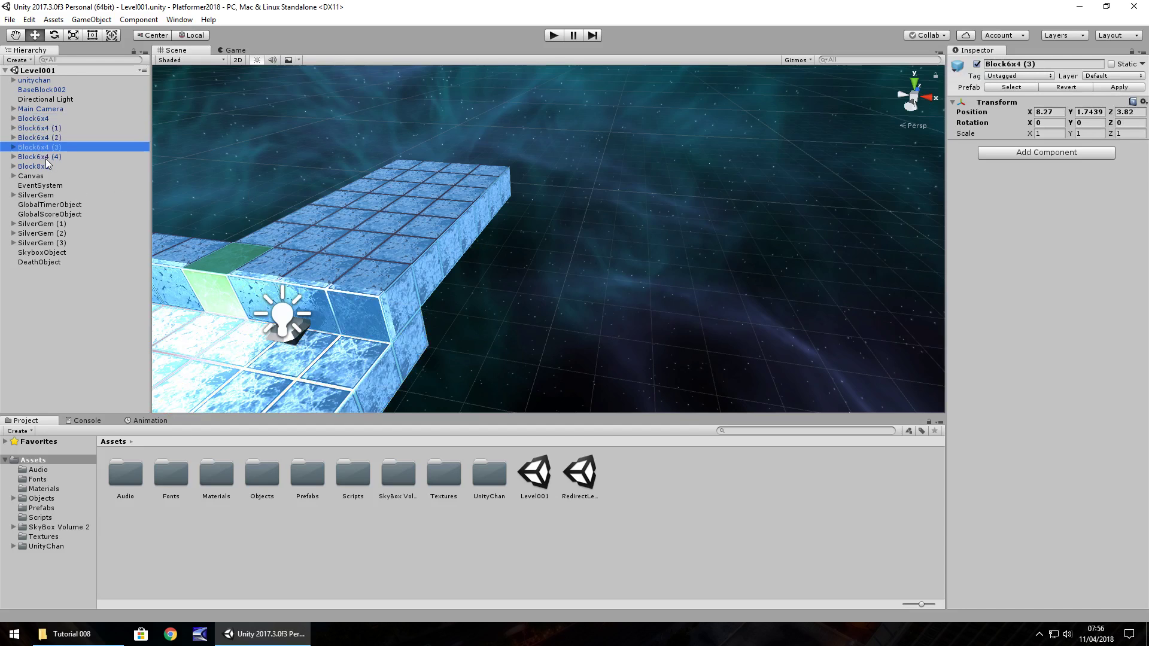
pyautogui.click(47, 158)
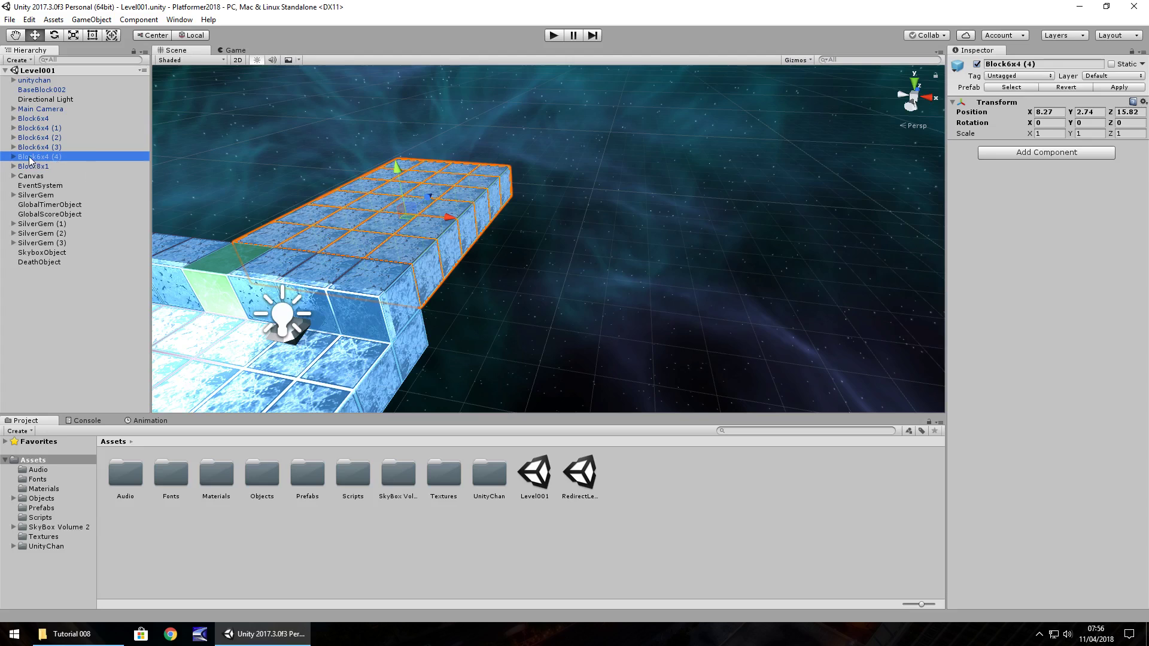
pyautogui.hotkey('ctrl', 'd')
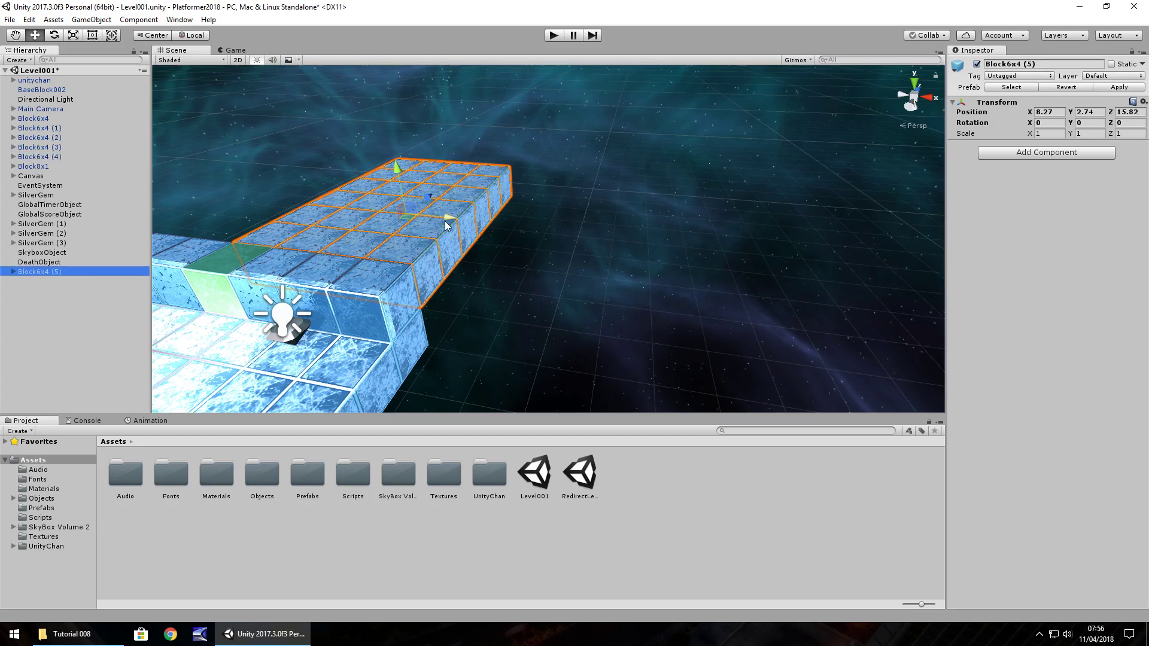
pyautogui.moveTo(446, 225); pyautogui.dragTo(579, 244)
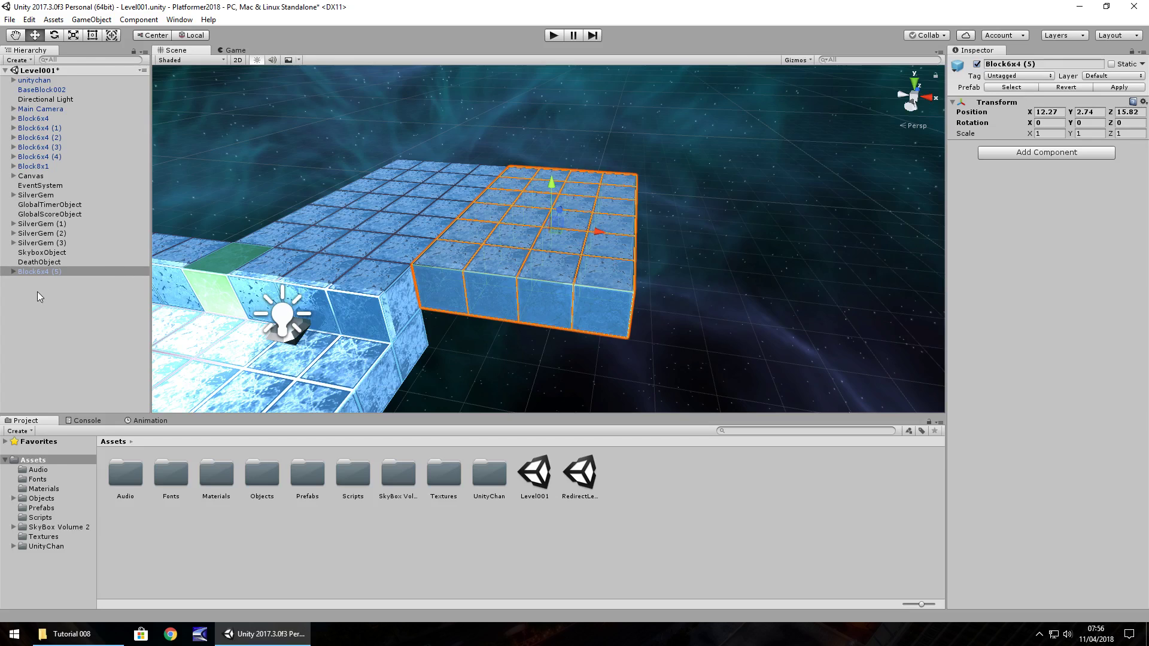
# - Rename the new block Platform001
pyautogui.rightClick(34, 270)
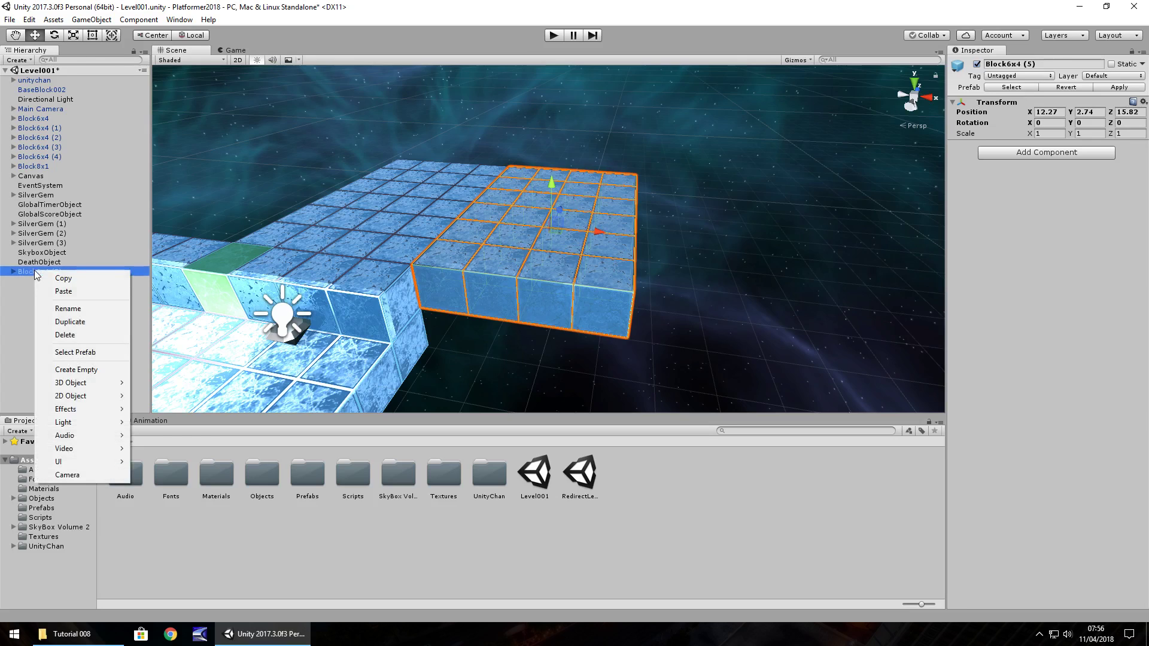
pyautogui.click(74, 307)
pyautogui.write('Platform')
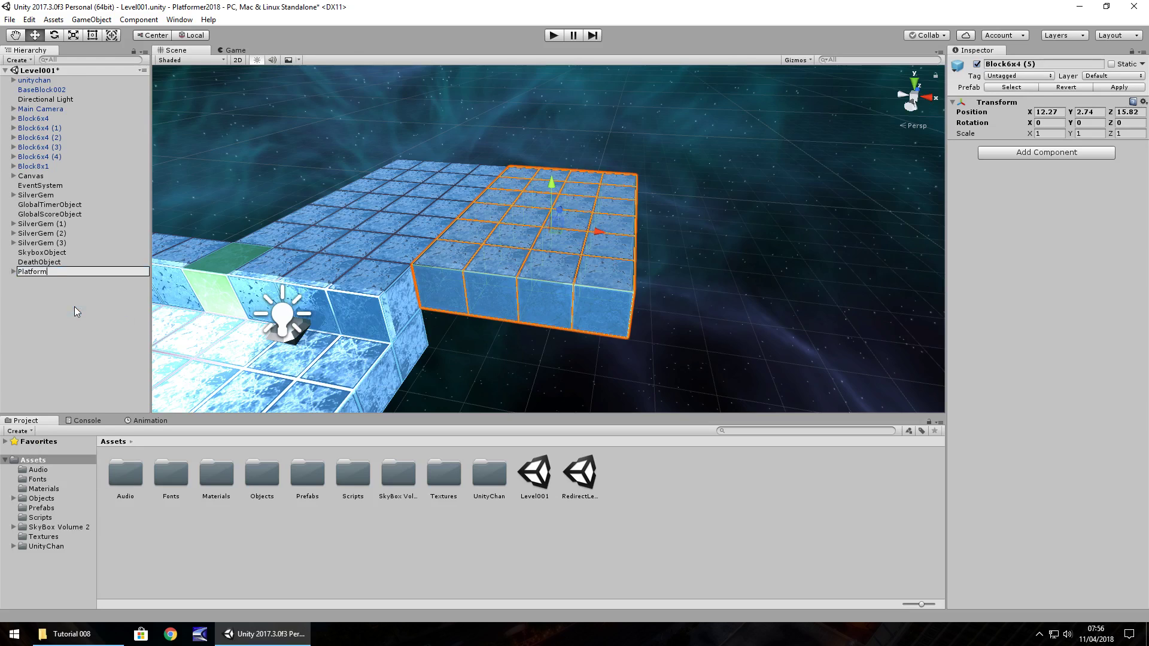
pyautogui.write('001')
pyautogui.press('Return')
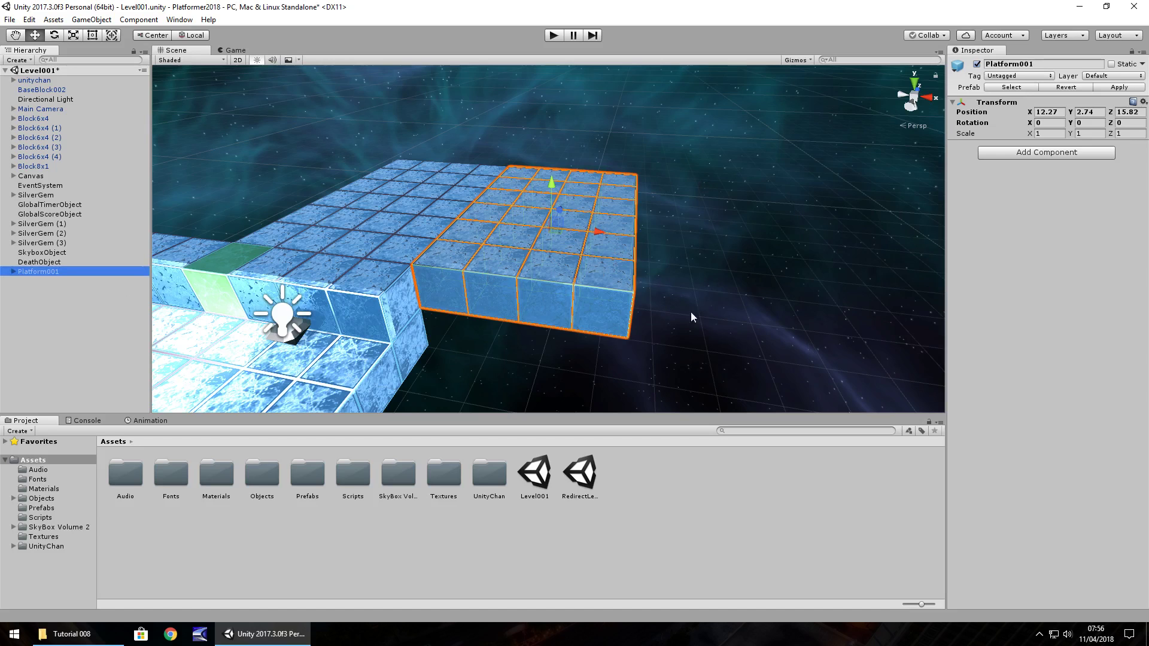
# - Duplicate Platform001 twice to X 16.27 and 20.27, then delete the middle copy to leave a gap
pyautogui.moveTo(749, 331); pyautogui.dragTo(782, 315, button='right')
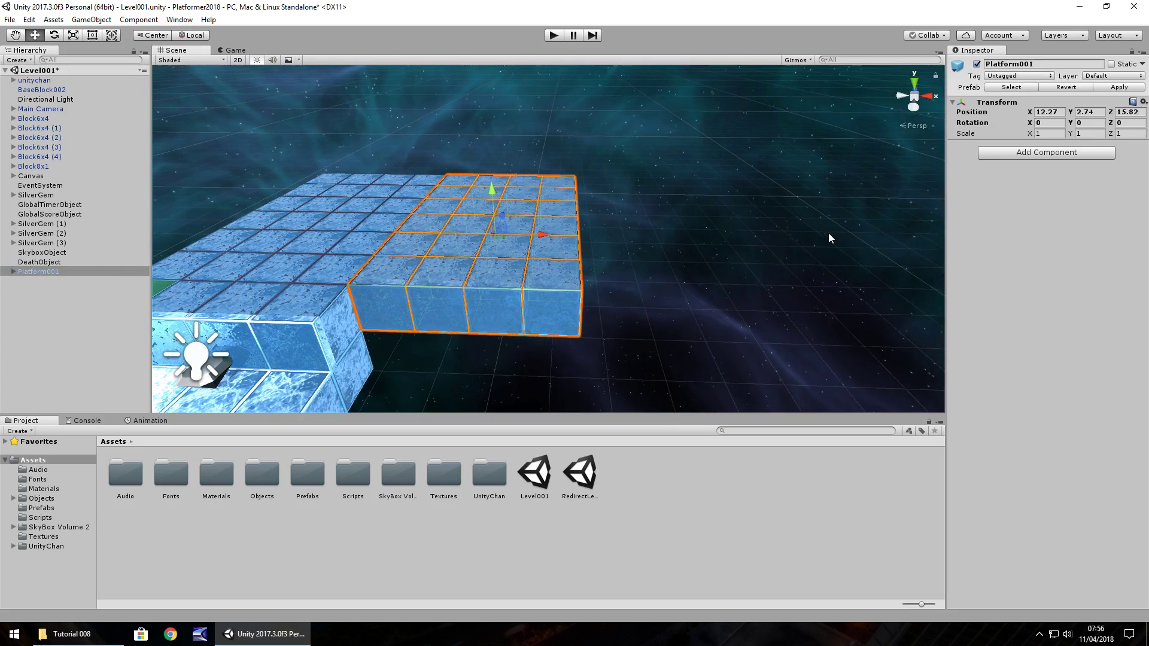
pyautogui.moveTo(694, 251); pyautogui.dragTo(565, 236, button='middle')
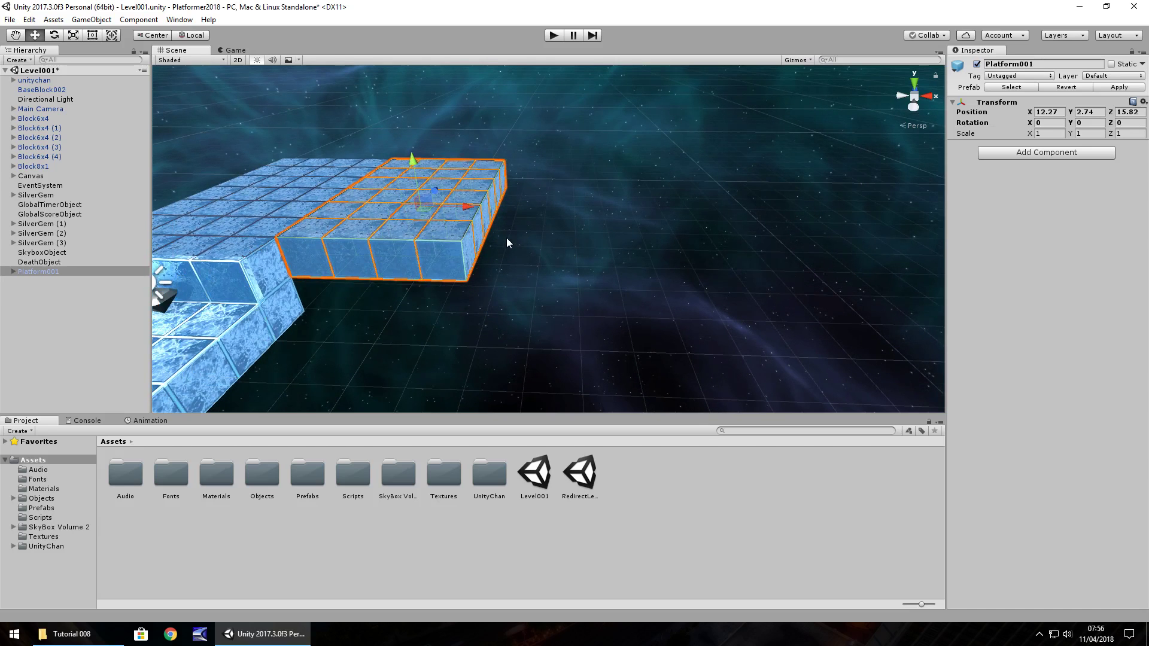
pyautogui.click(39, 272)
pyautogui.hotkey('ctrl', 'd')
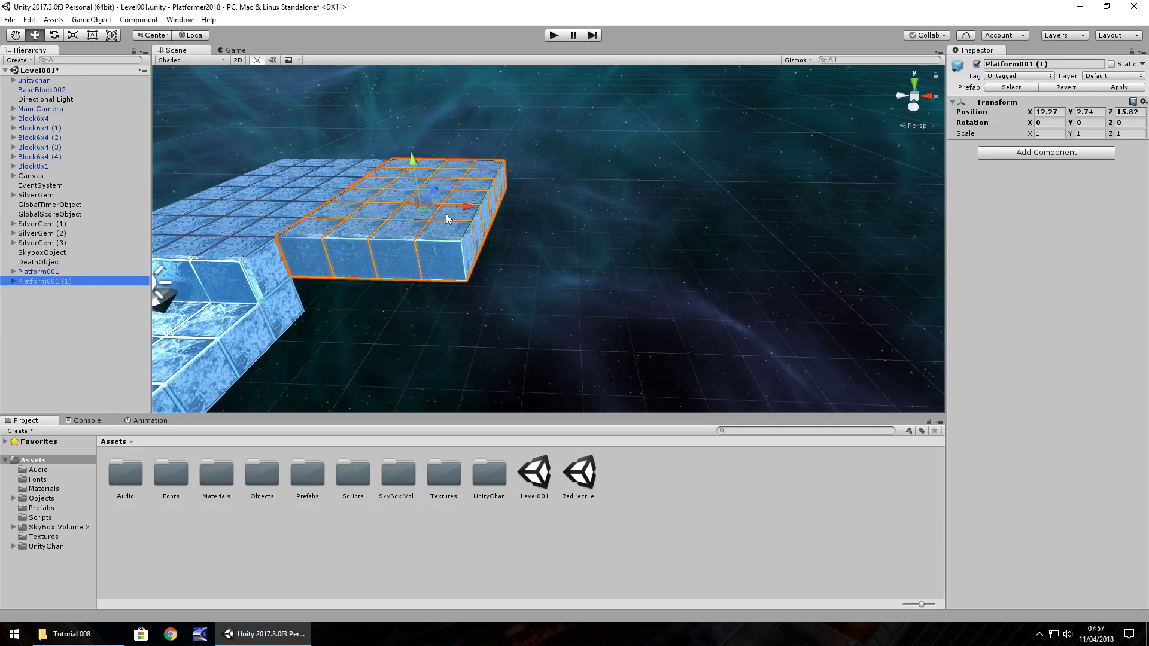
pyautogui.keyDown('ctrl'); pyautogui.moveTo(467, 208); pyautogui.dragTo(610, 221); pyautogui.keyUp('ctrl')
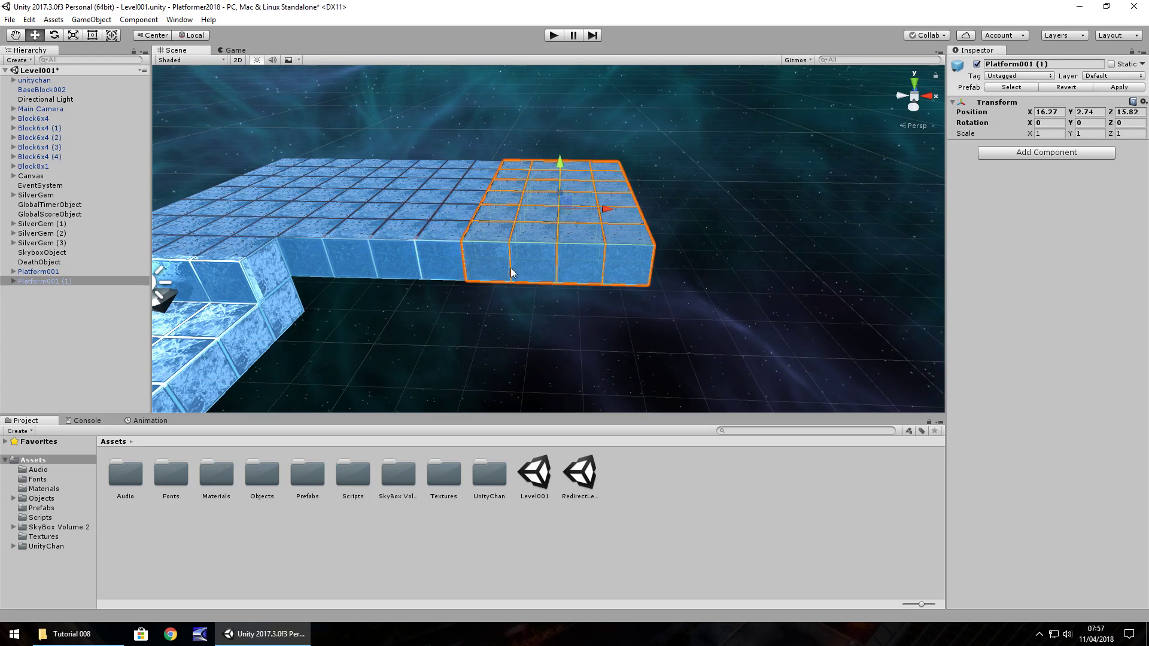
pyautogui.hotkey('ctrl', 'd')
pyautogui.keyDown('ctrl'); pyautogui.moveTo(605, 212); pyautogui.dragTo(744, 214); pyautogui.keyUp('ctrl')
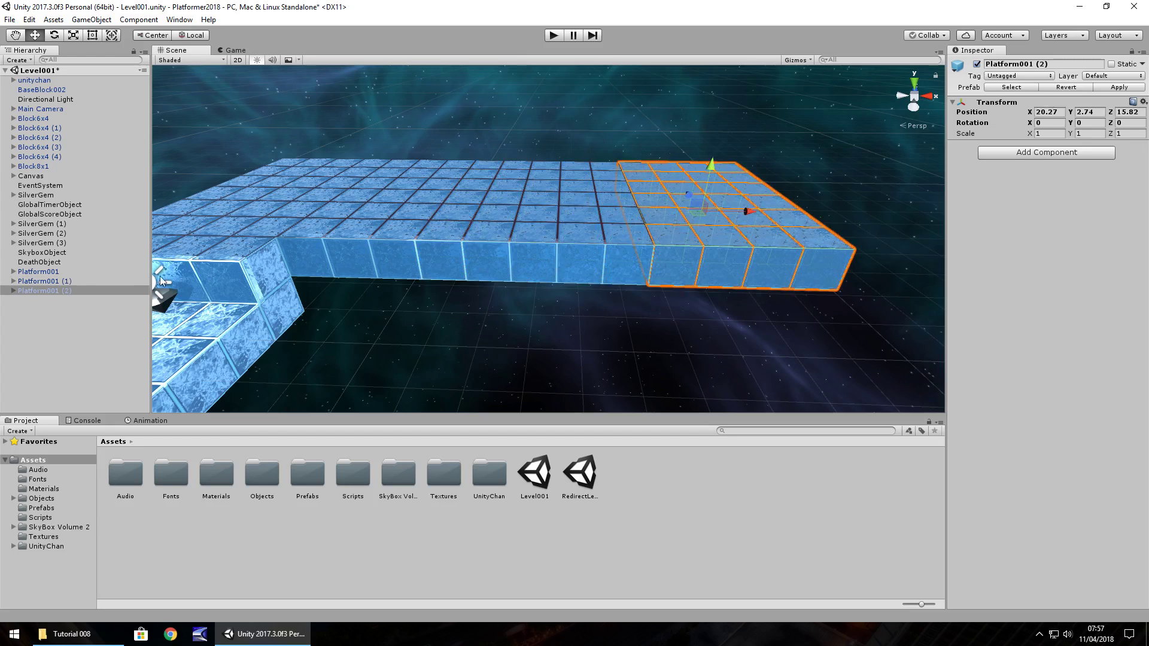
pyautogui.click(82, 282)
pyautogui.press('Delete')
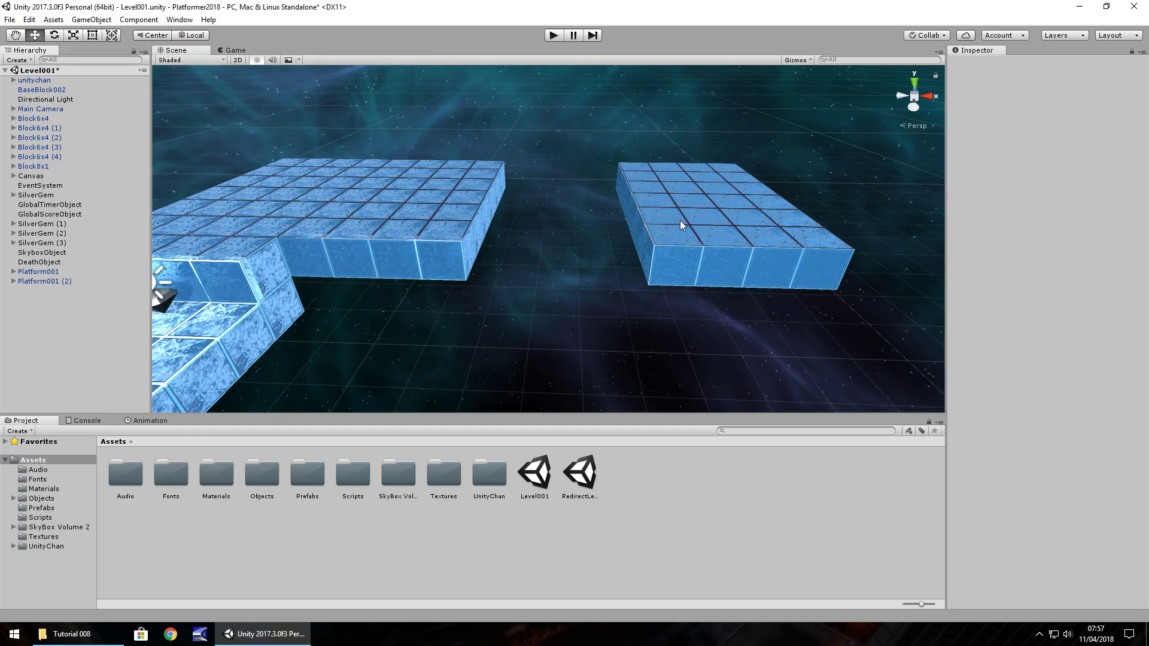
# - Rename the far platform at X 20.27 to Block6x4 (0)
pyautogui.moveTo(681, 220); pyautogui.dragTo(609, 234, button='right')
pyautogui.click(609, 235)
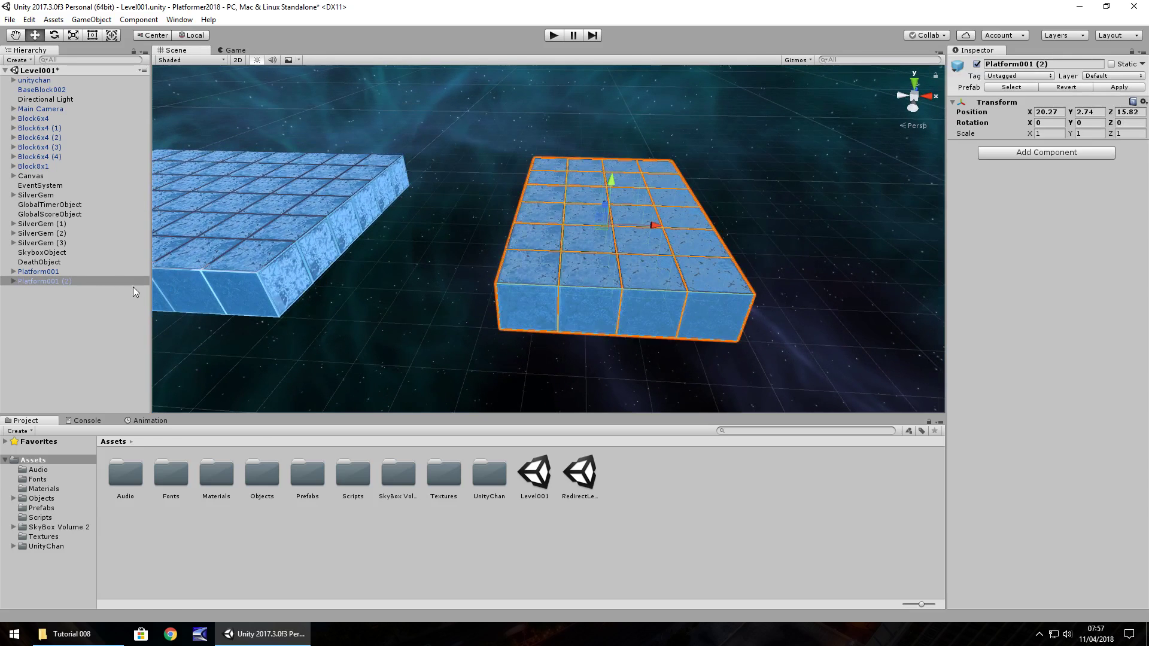
pyautogui.rightClick(51, 281)
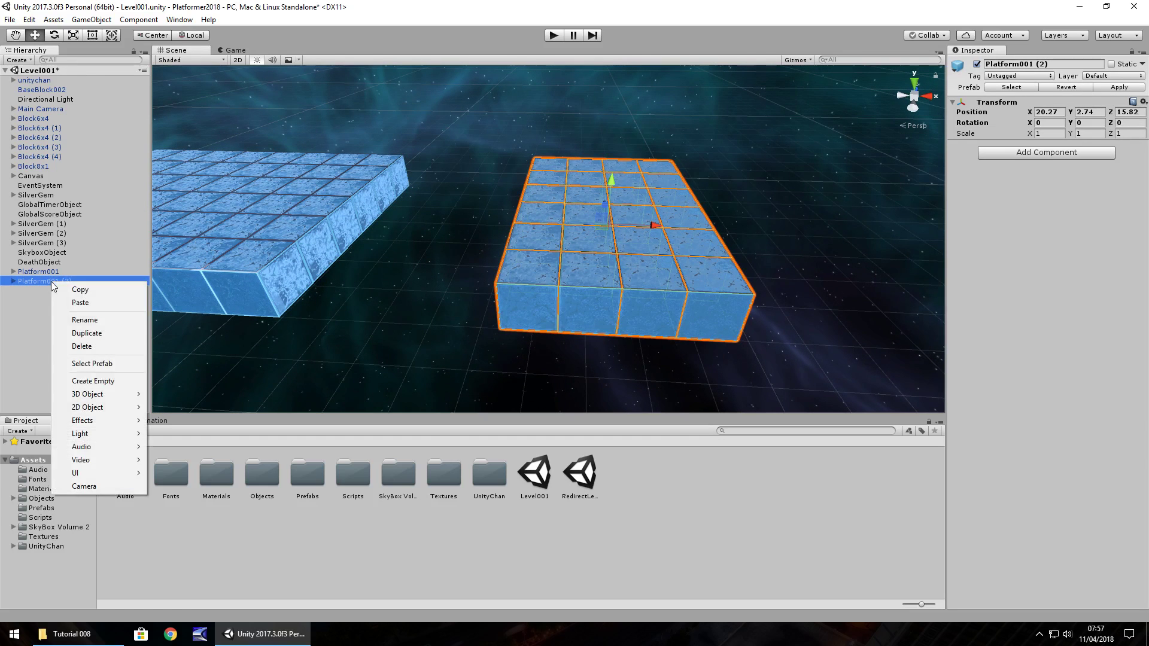
pyautogui.click(97, 322)
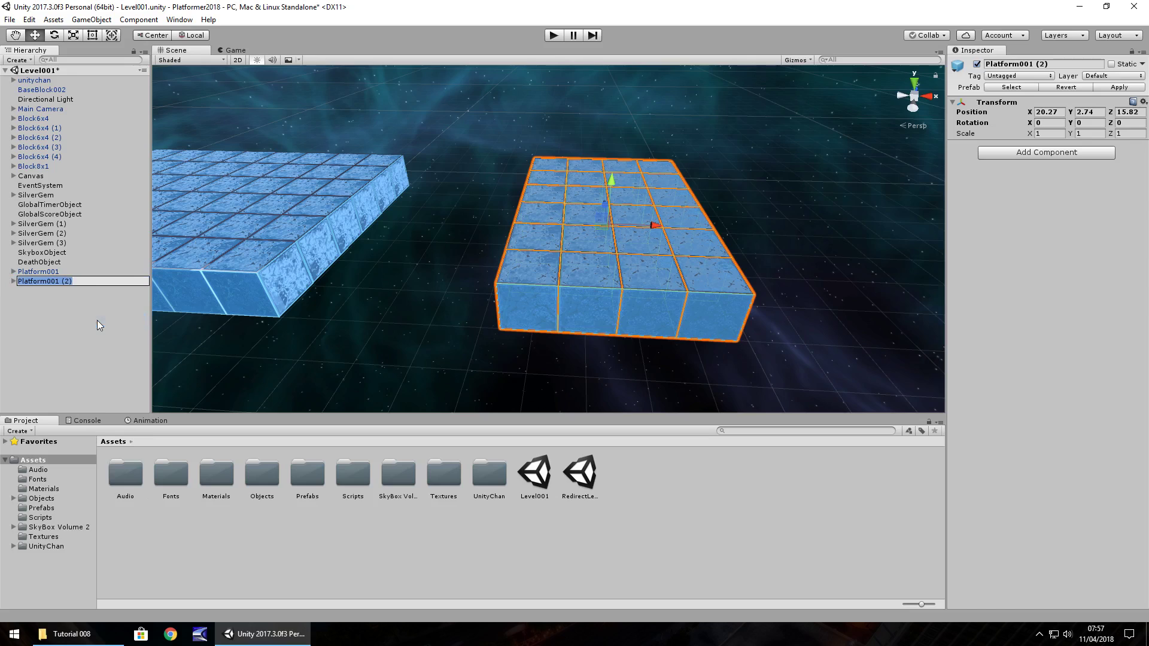
pyautogui.write('Block6x4 (0)')
pyautogui.press('Return')
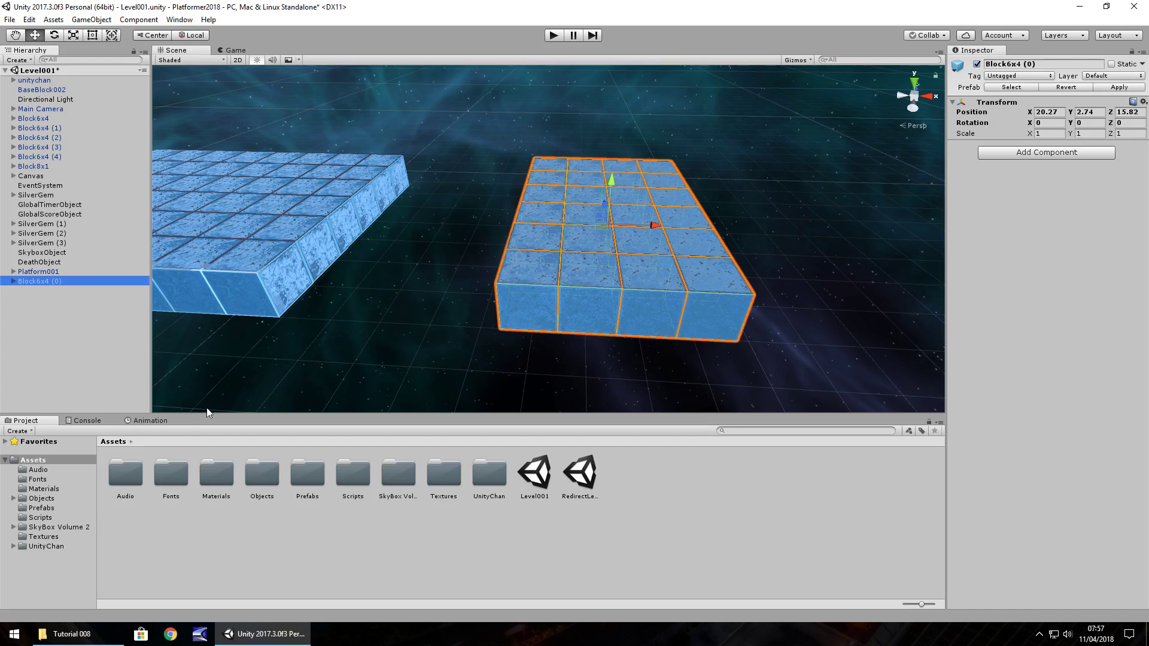
# - Create a folder named Animations in Assets and open it
pyautogui.click(151, 421)
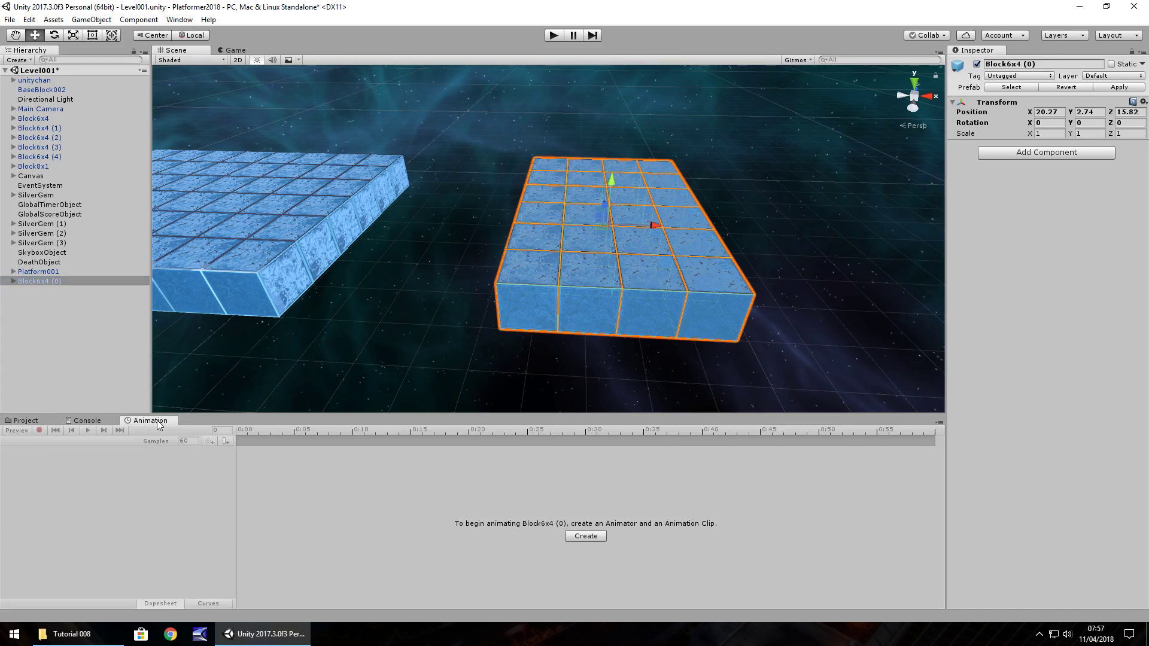
pyautogui.click(42, 271)
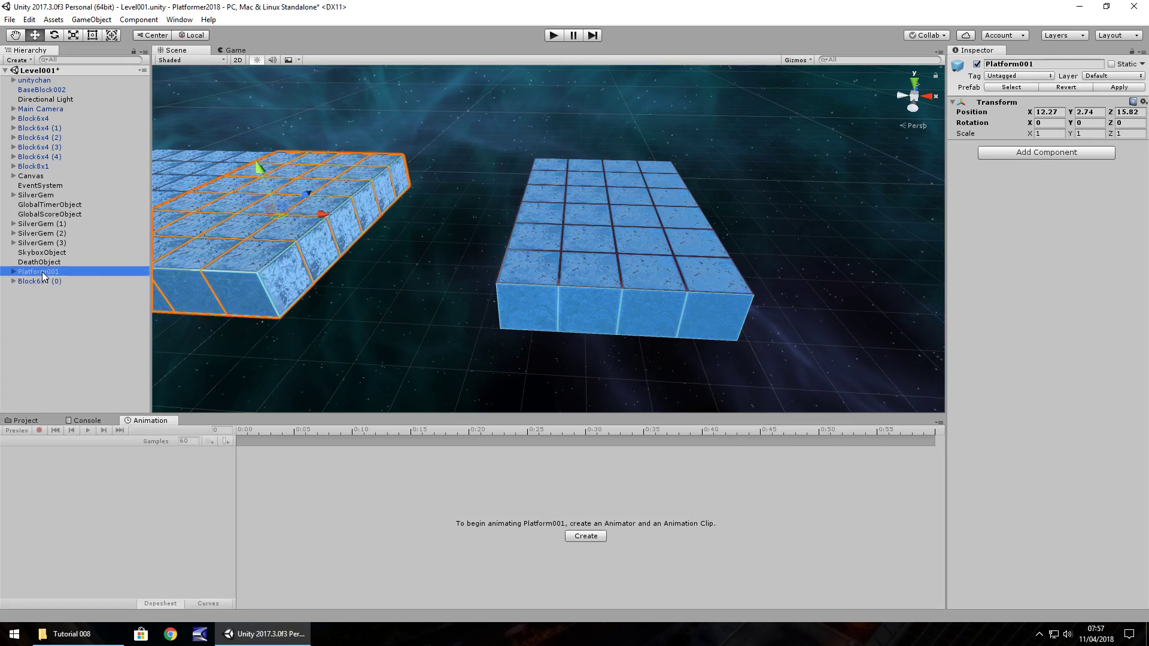
pyautogui.click(27, 420)
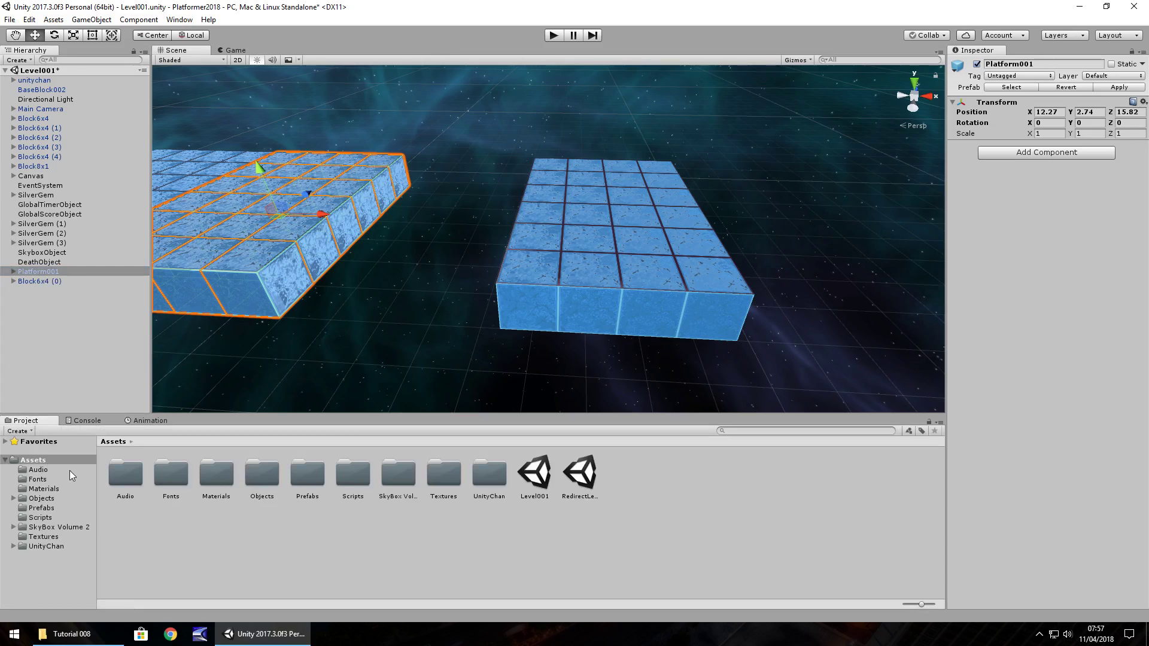
pyautogui.rightClick(627, 476)
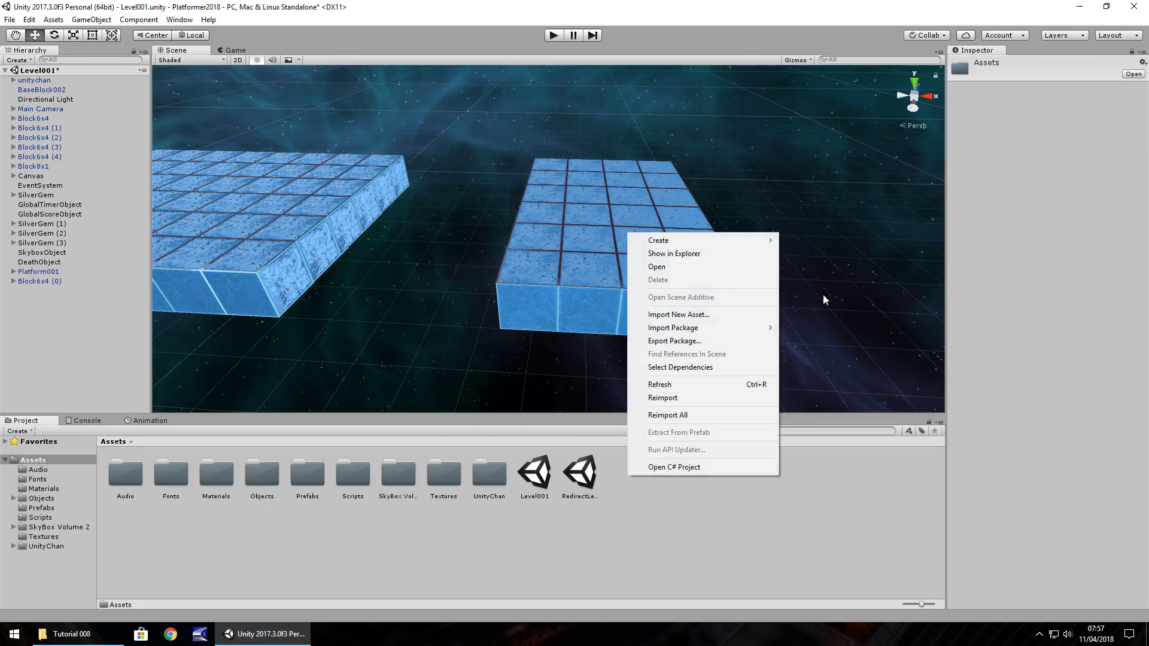
pyautogui.moveTo(730, 247)
pyautogui.click(804, 237)
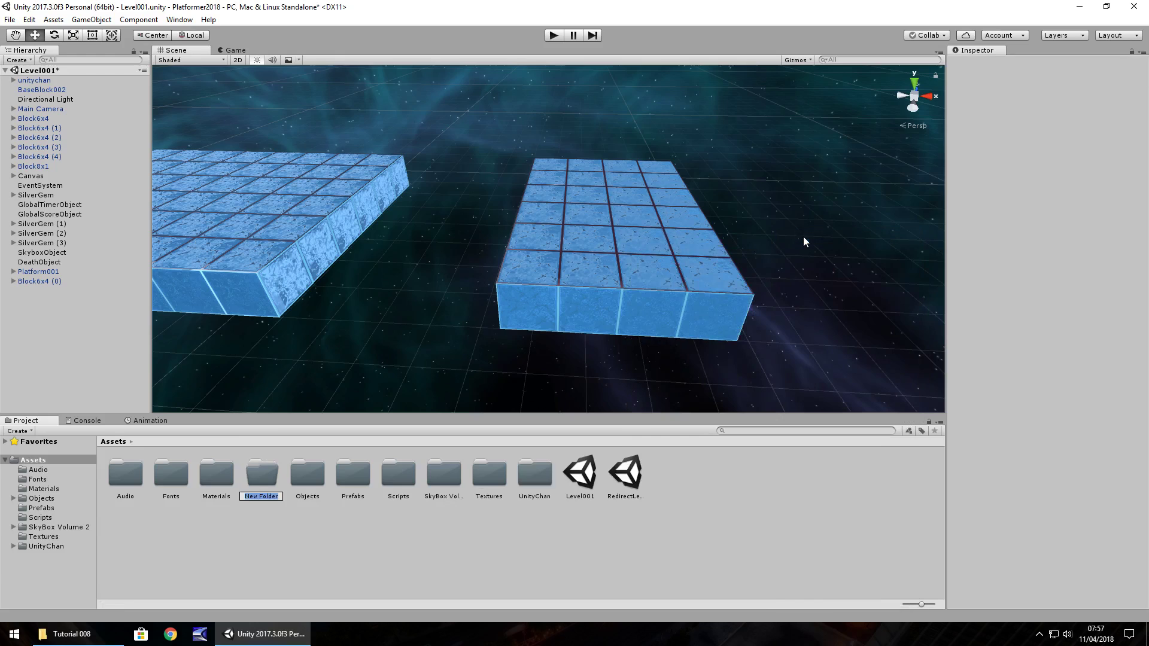
pyautogui.write('Animations')
pyautogui.press('Return')
pyautogui.doubleClick(125, 474)
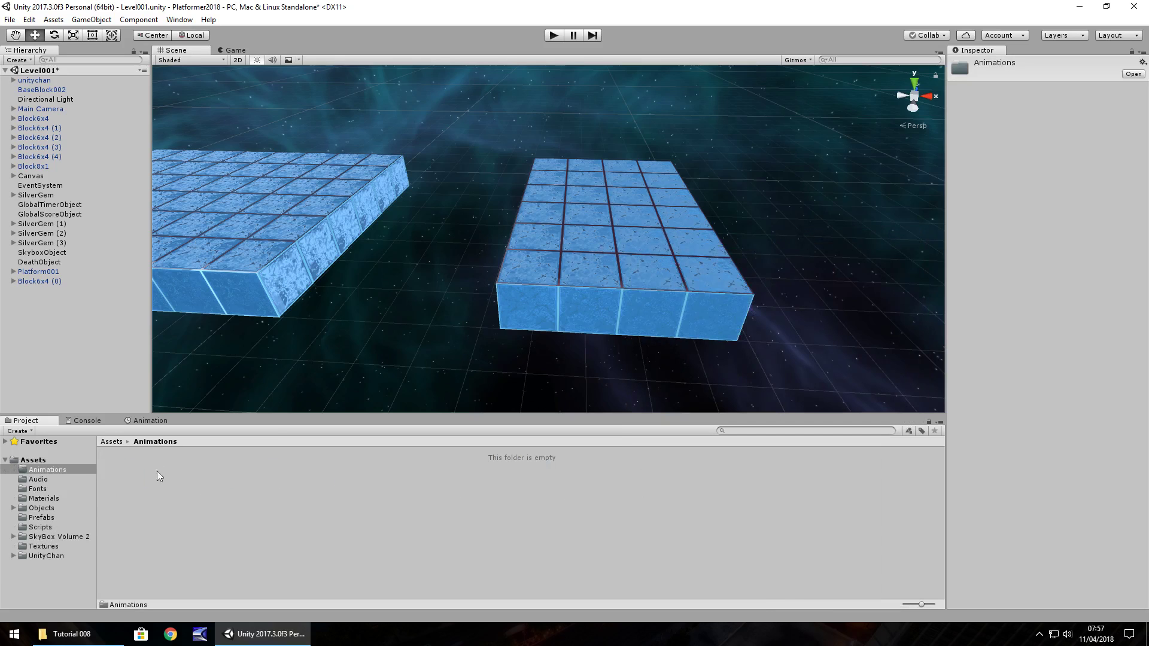
# - Pan the scene view closer to the platforms and reselect Platform001
pyautogui.press('q')
pyautogui.moveTo(331, 302); pyautogui.dragTo(831, 303)
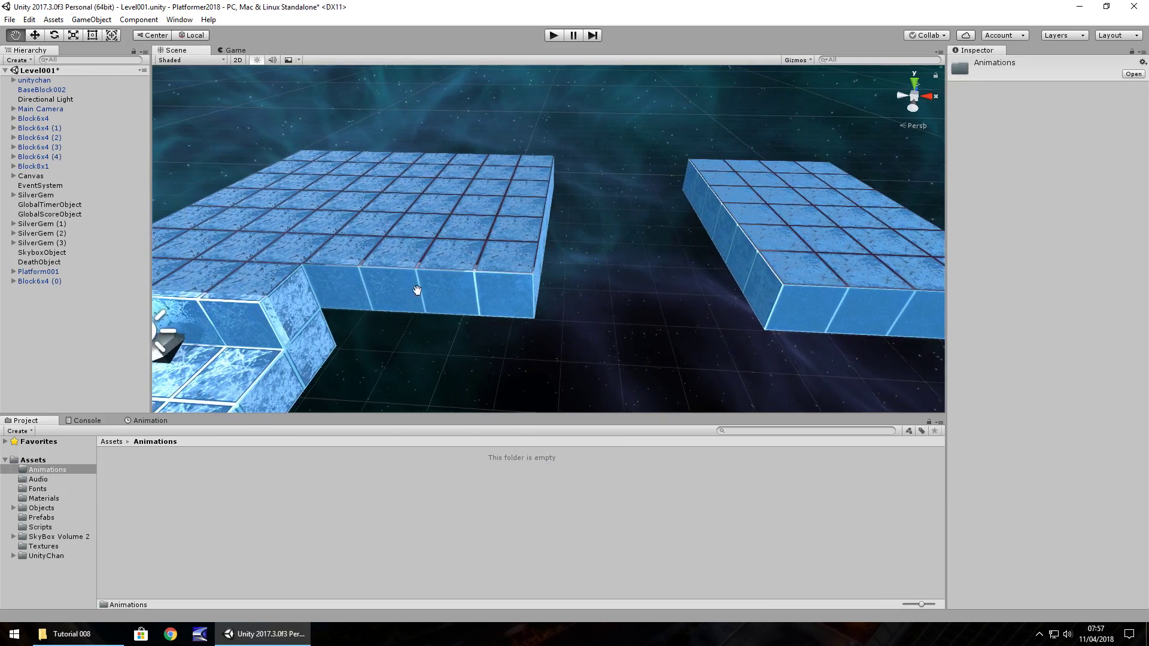
pyautogui.moveTo(418, 290); pyautogui.dragTo(479, 291)
pyautogui.press('w')
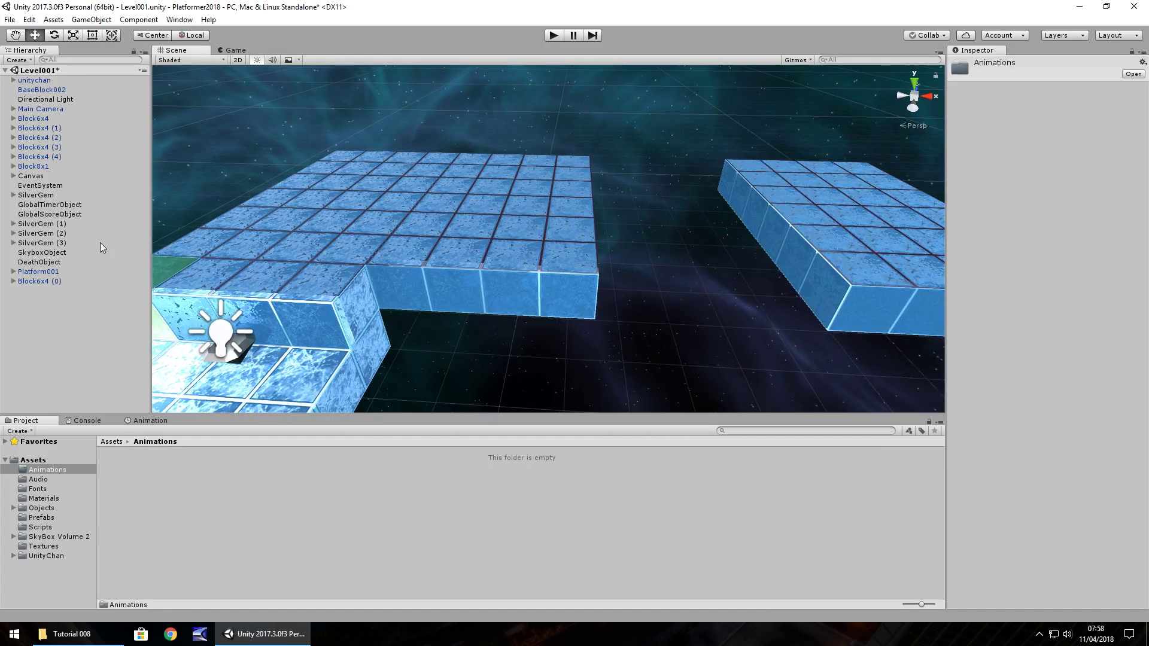
pyautogui.click(51, 271)
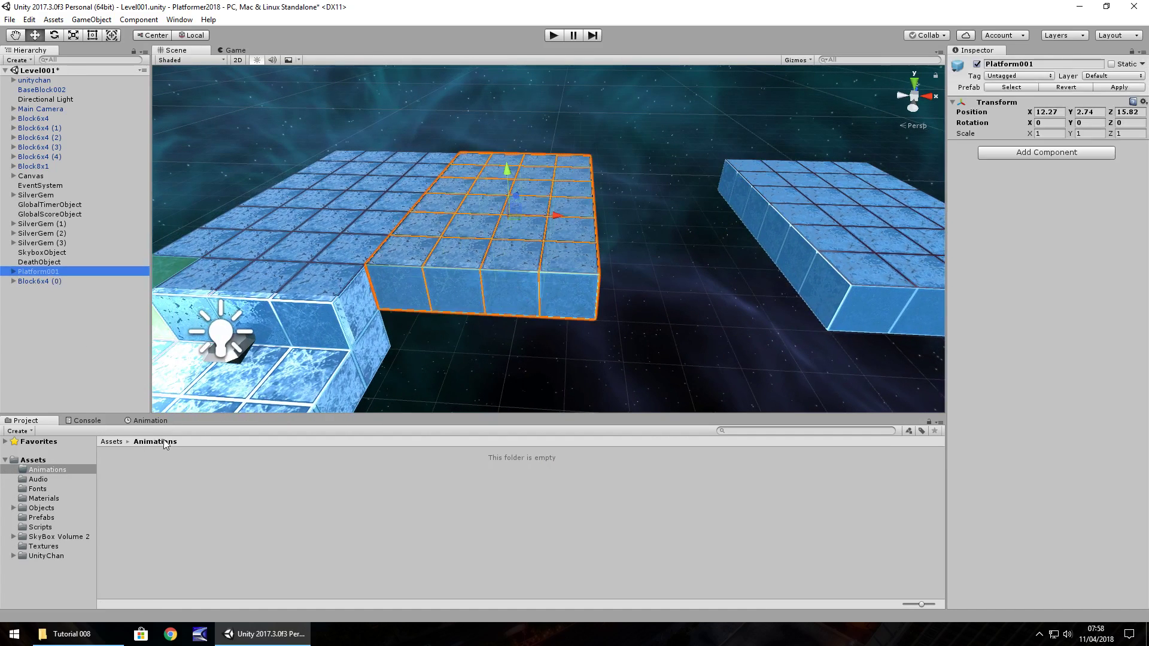
# - Create an animation clip L01P01 for Platform001, saved in Assets/Animations
pyautogui.click(157, 421)
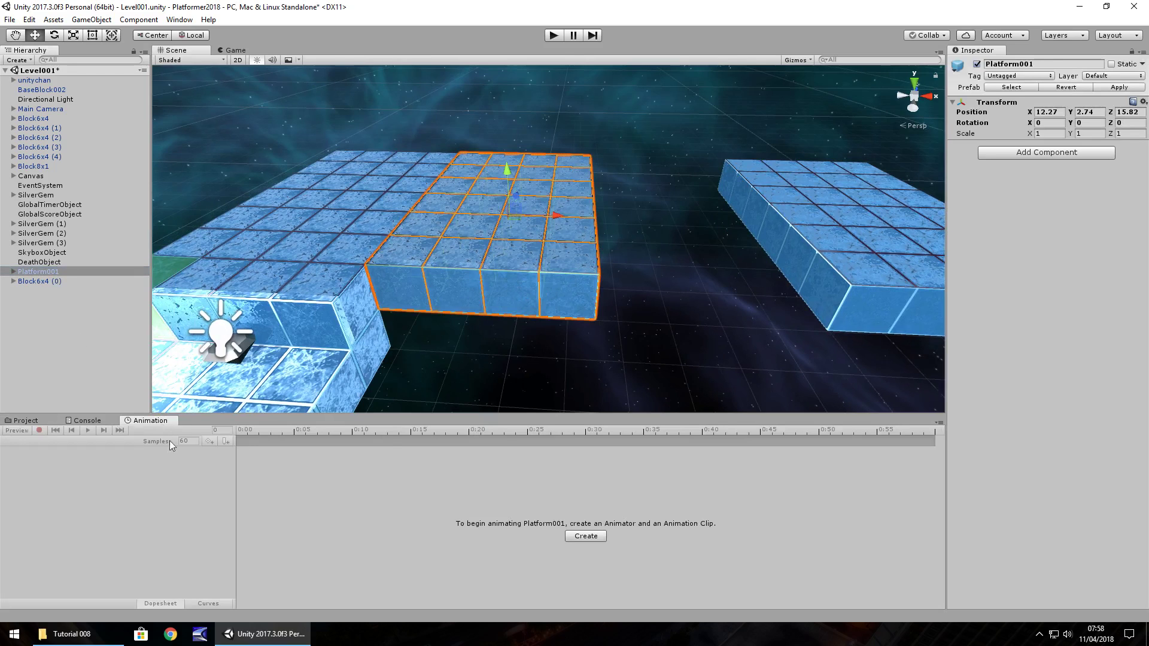
pyautogui.click(583, 537)
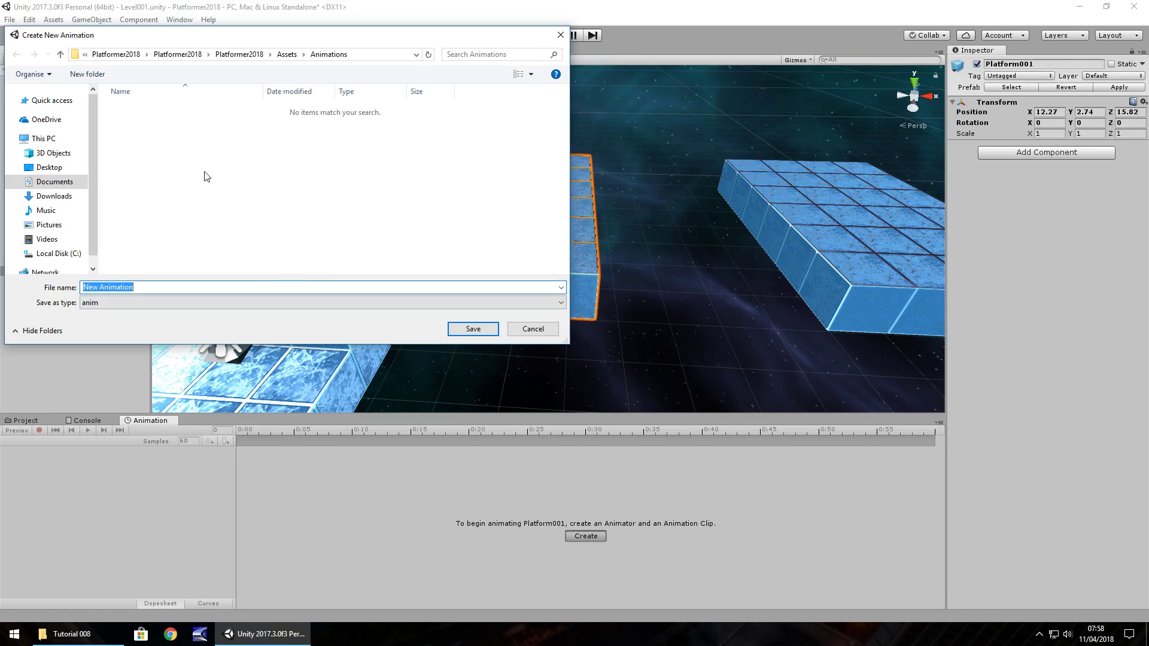
pyautogui.write('L01P01')
pyautogui.click(477, 329)
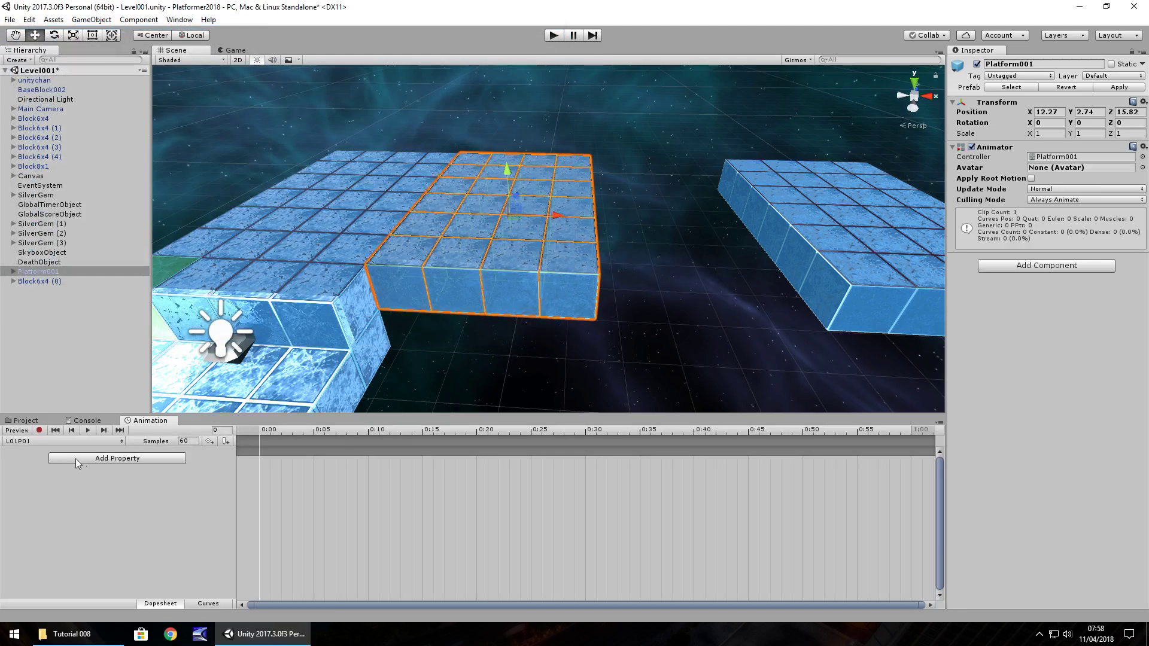
# - With recording on, key Platform001's Position X at 12.27 on frame 0, then enter frame 180
pyautogui.click(39, 430)
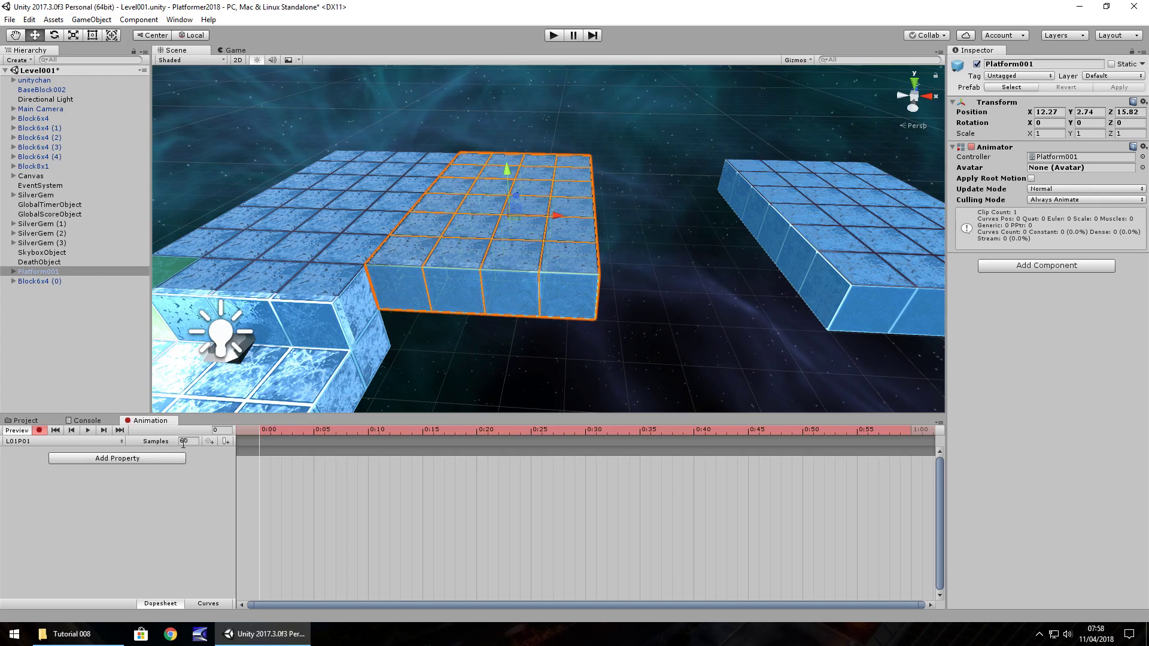
pyautogui.click(216, 431)
pyautogui.click(1053, 112)
pyautogui.write('12.27')
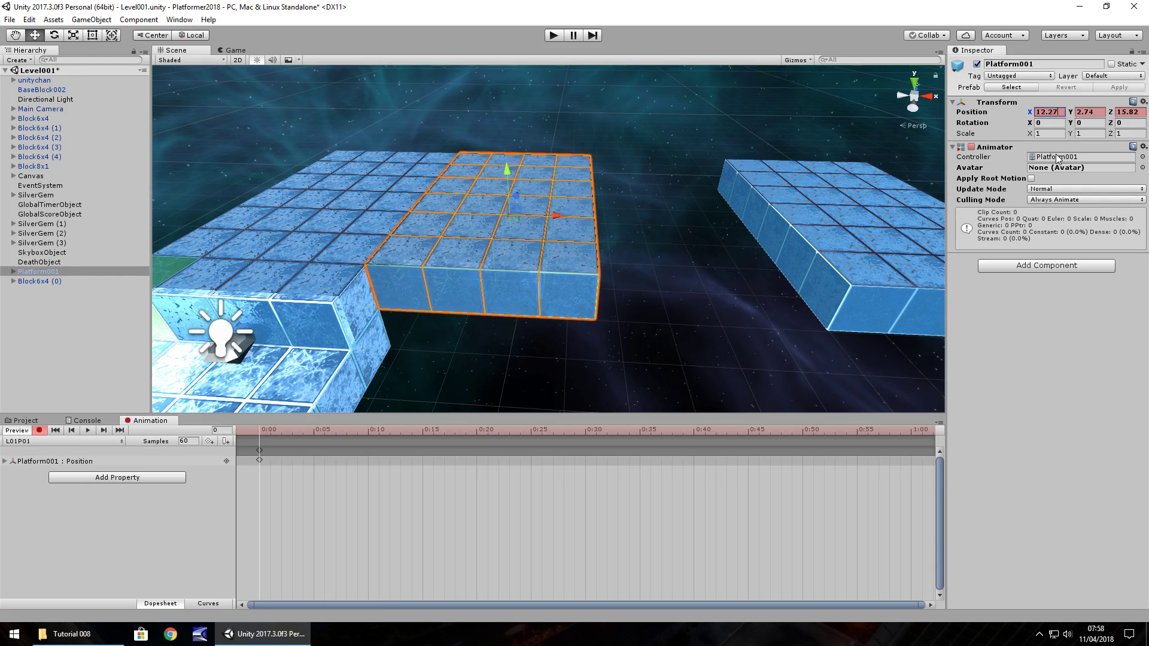
pyautogui.press('Return')
pyautogui.click(224, 430)
pyautogui.write('18')
# - Key Platform001 at X 16.27 on frame 180 and back at X 12.27 on frame 360
pyautogui.press('Return')
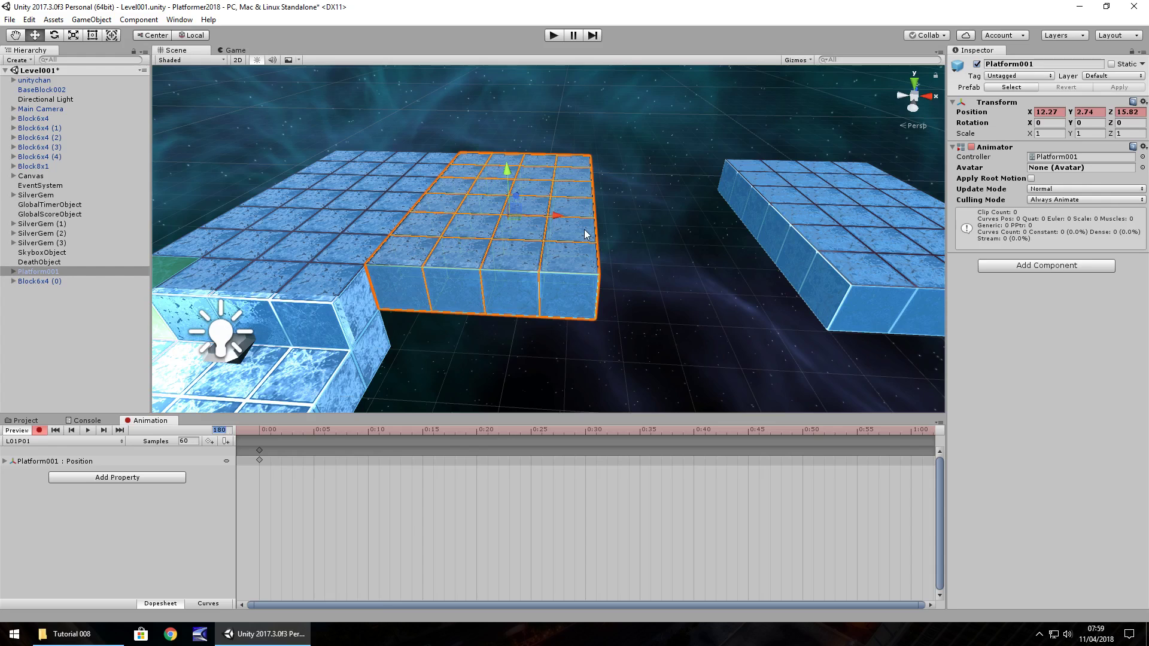
pyautogui.keyDown('ctrl'); pyautogui.moveTo(563, 217); pyautogui.dragTo(701, 236); pyautogui.keyUp('ctrl')
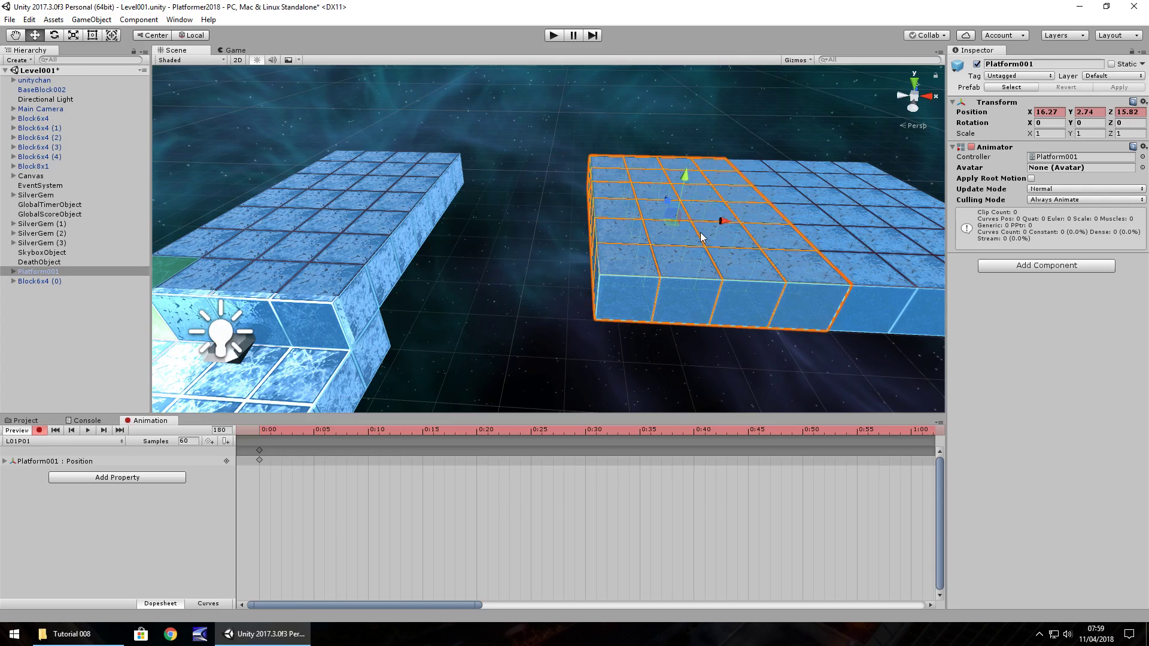
pyautogui.moveTo(417, 605); pyautogui.dragTo(892, 609)
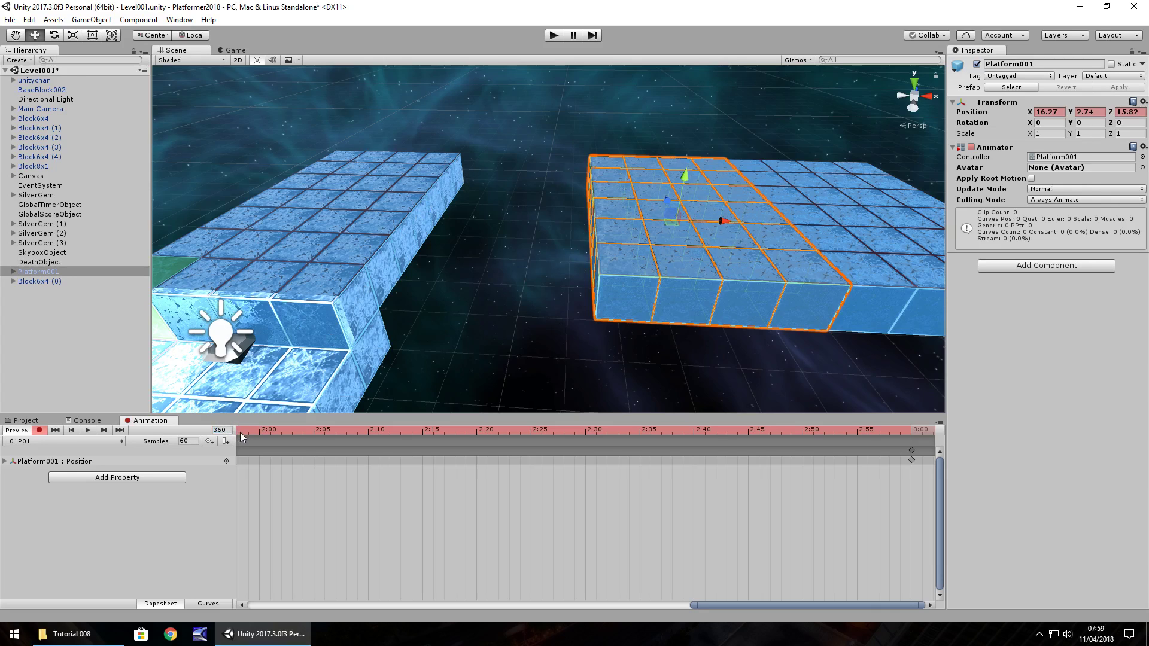
pyautogui.press('Return')
pyautogui.moveTo(724, 221); pyautogui.dragTo(561, 233)
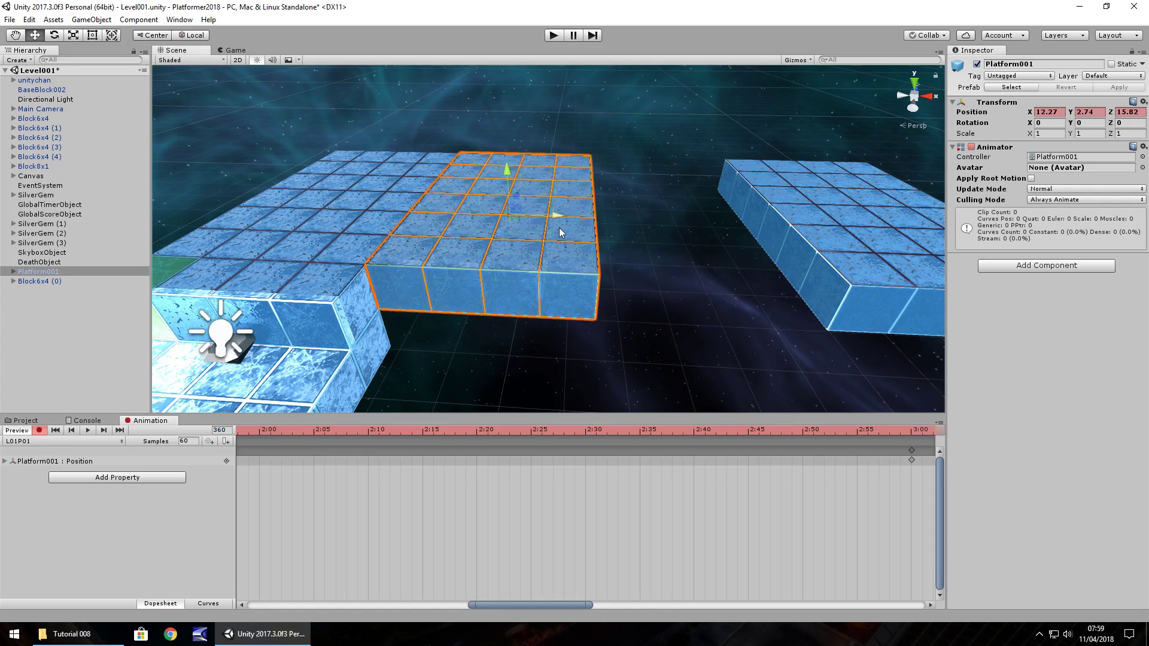
# - Stop keyframe recording and scroll the Animation timeline back toward the start
pyautogui.click(40, 430)
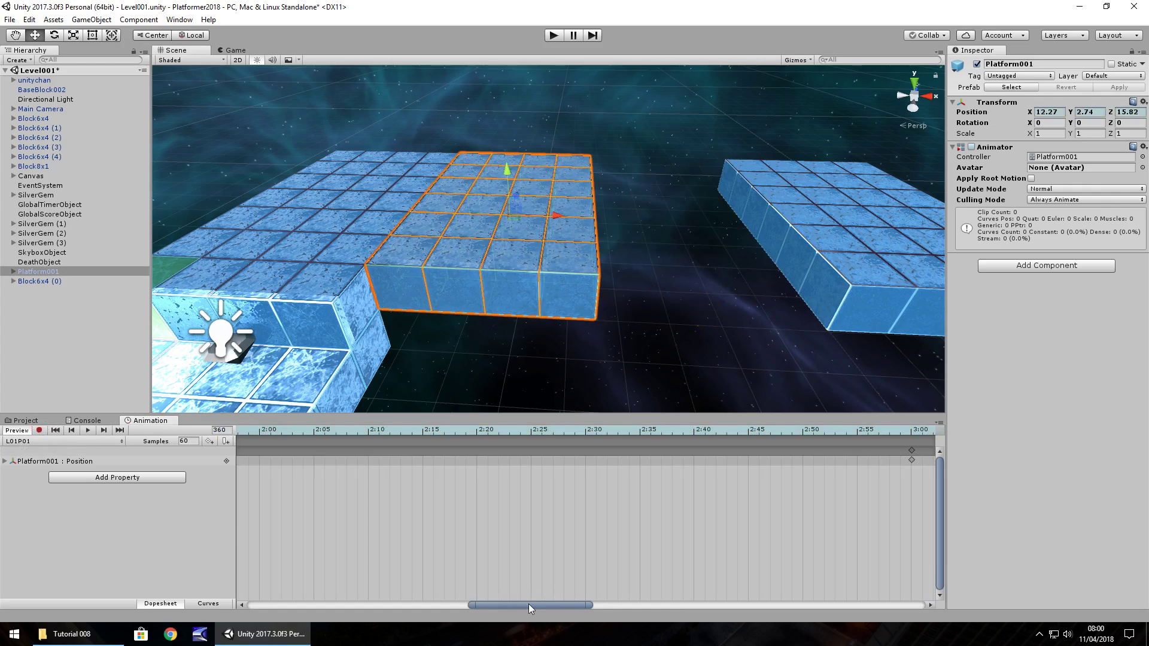
pyautogui.moveTo(529, 605); pyautogui.dragTo(281, 610)
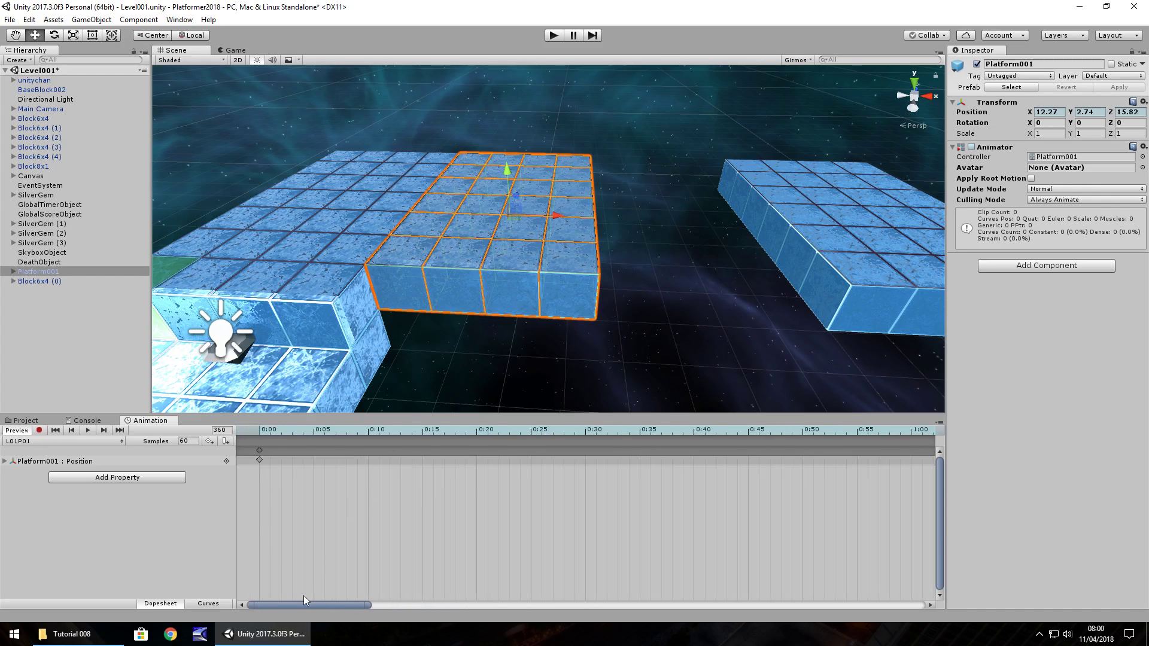
pyautogui.moveTo(301, 605)
pyautogui.mouseDown()
pyautogui.moveTo(859, 609)
pyautogui.moveTo(313, 609)
pyautogui.mouseUp()
pyautogui.click(25, 421)
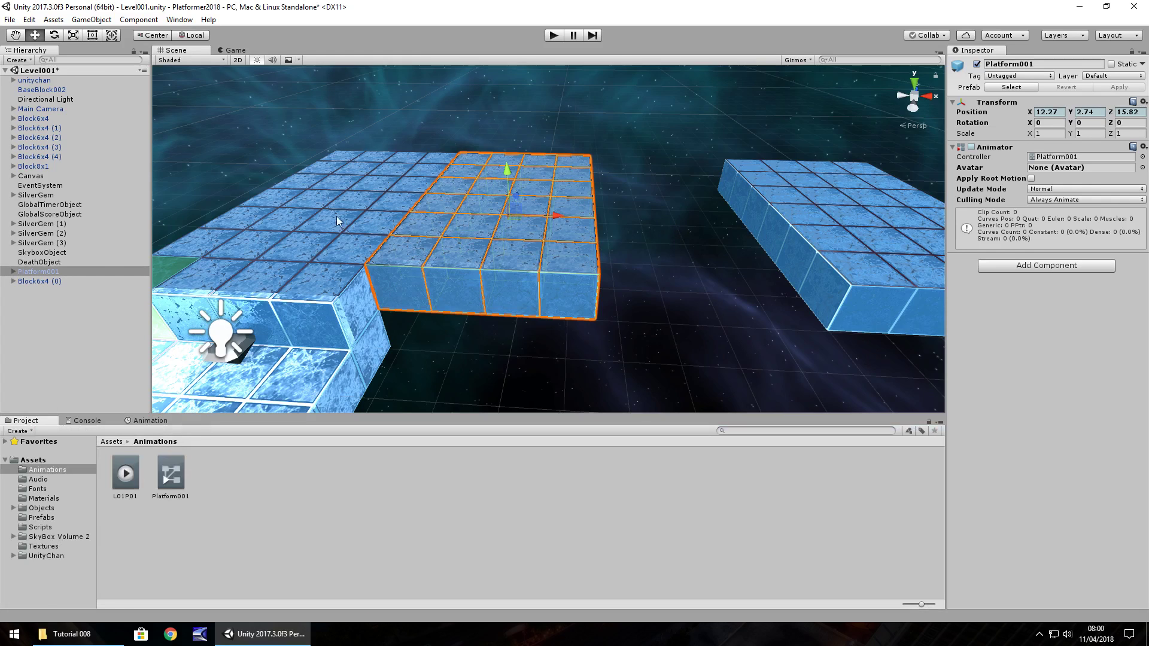
pyautogui.click(554, 35)
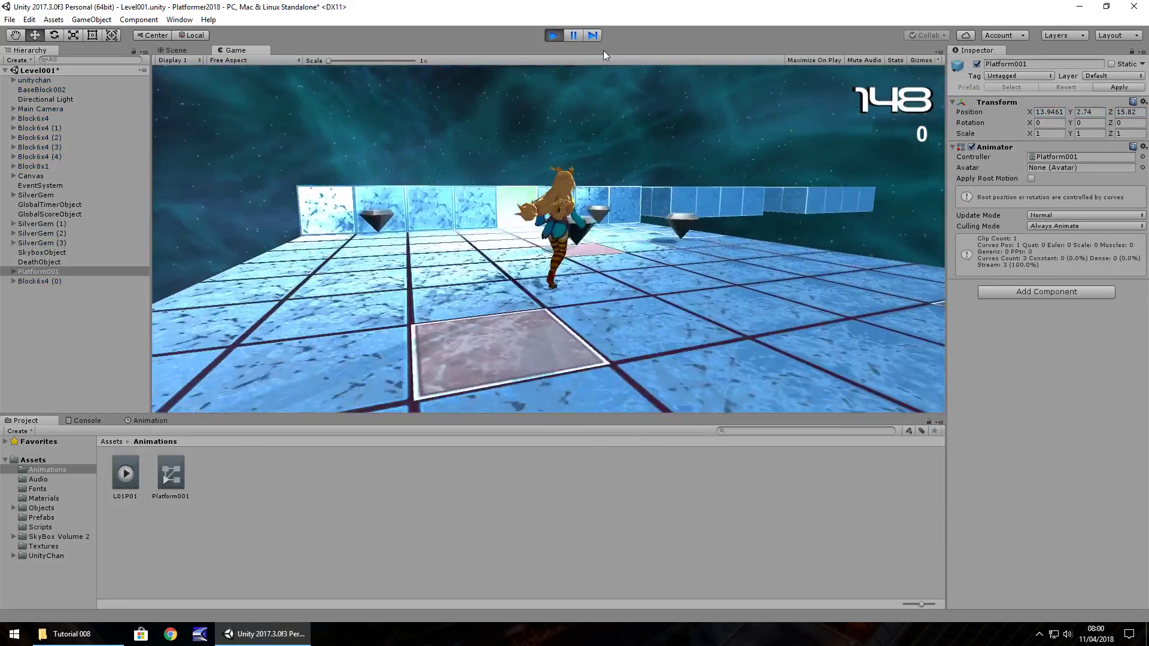
pyautogui.press('Up')
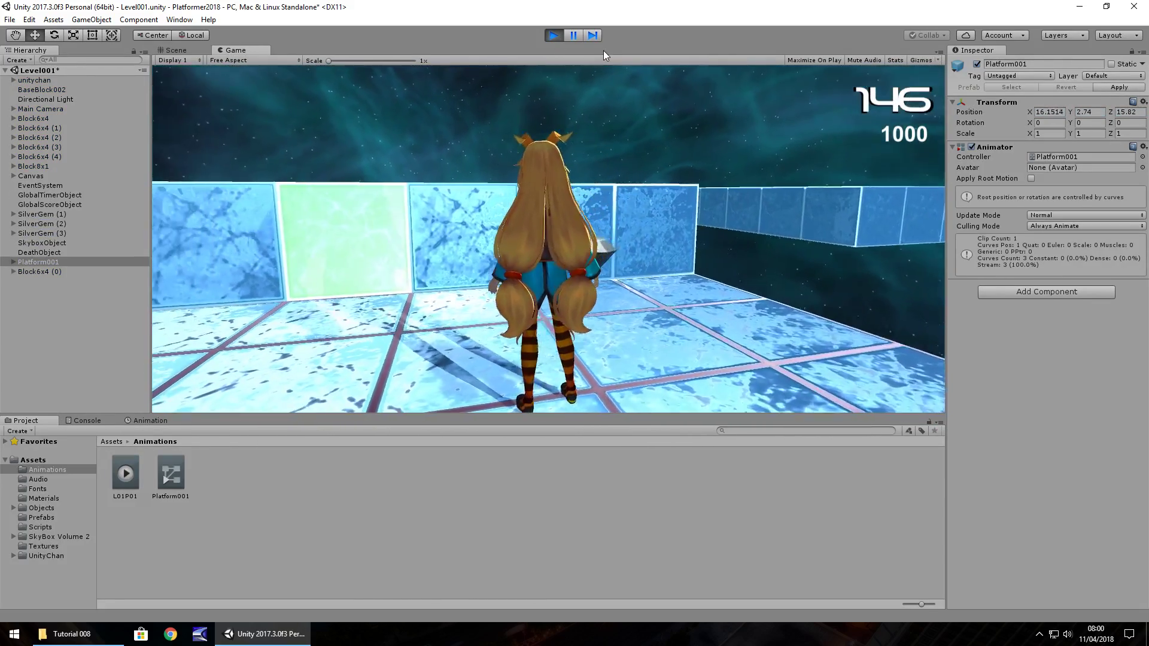
pyautogui.press('Up')
pyautogui.press('space')
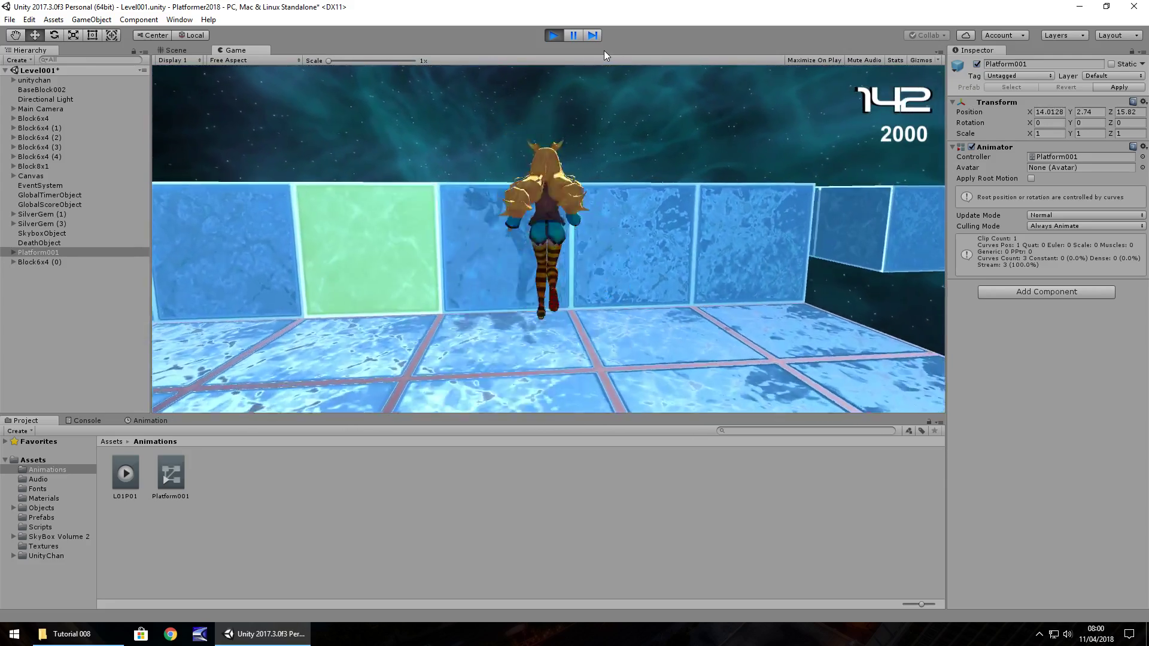
pyautogui.press('Down')
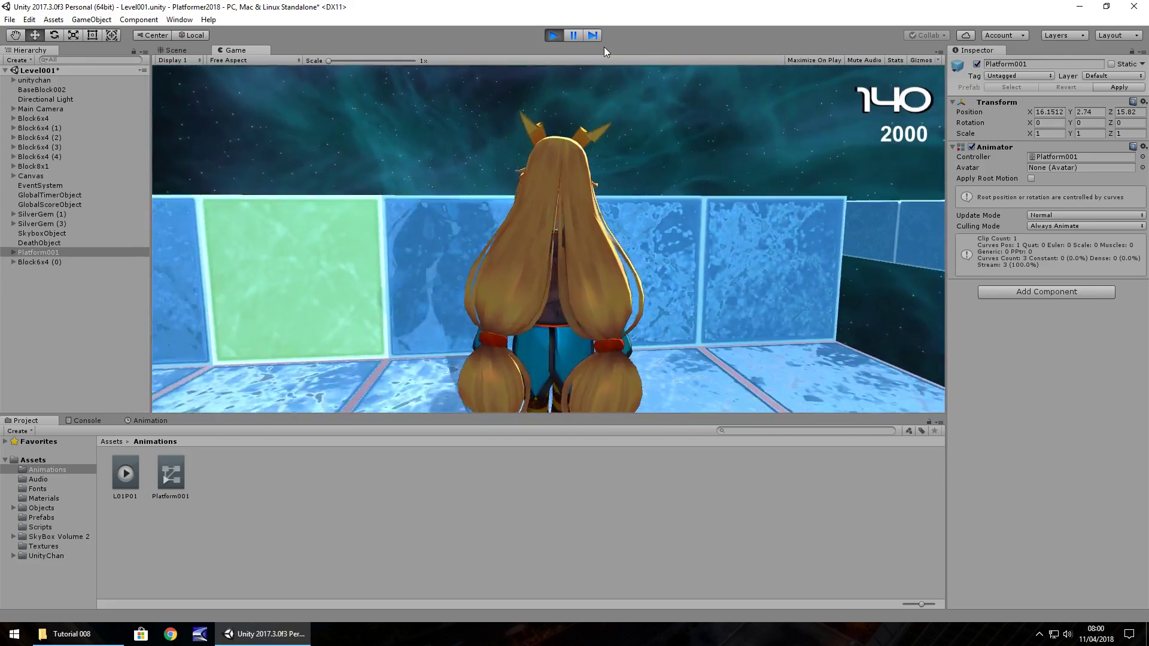
pyautogui.press('Up')
pyautogui.press('space')
pyautogui.press('Up')
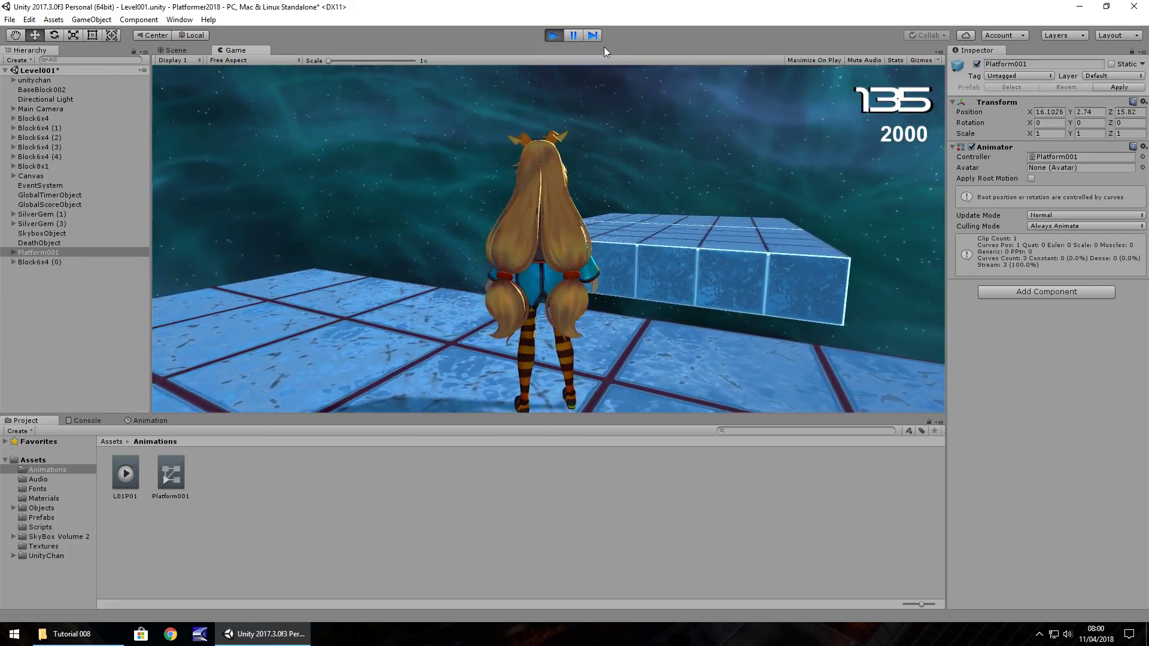
pyautogui.press('Up')
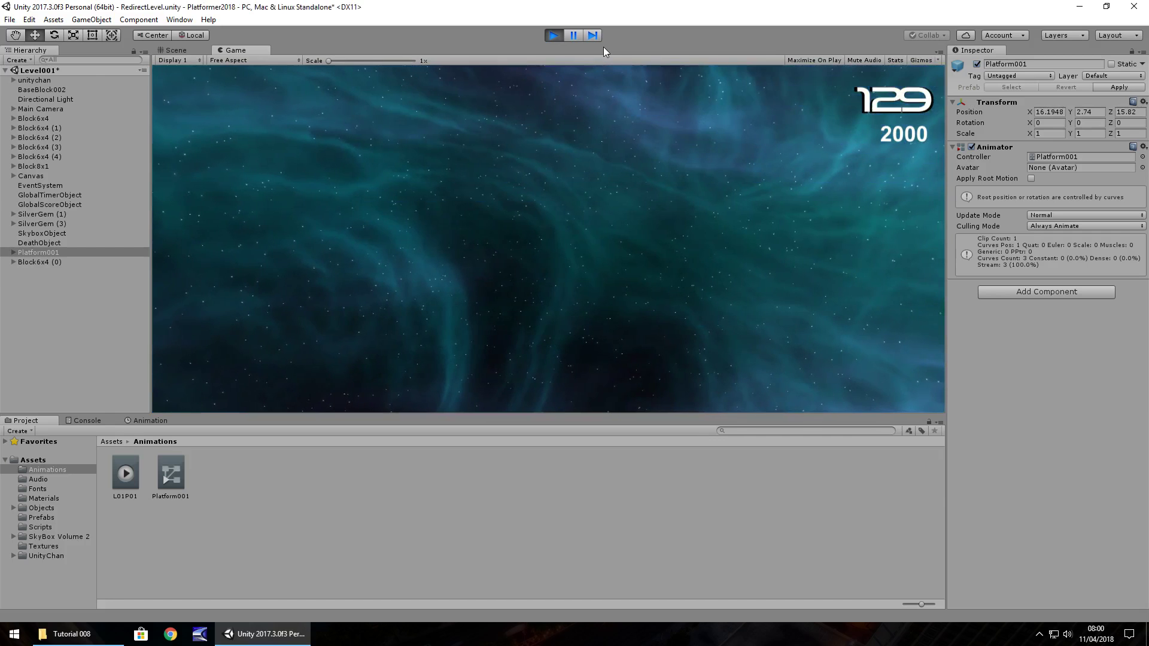
pyautogui.hotkey('ctrl', 'p')
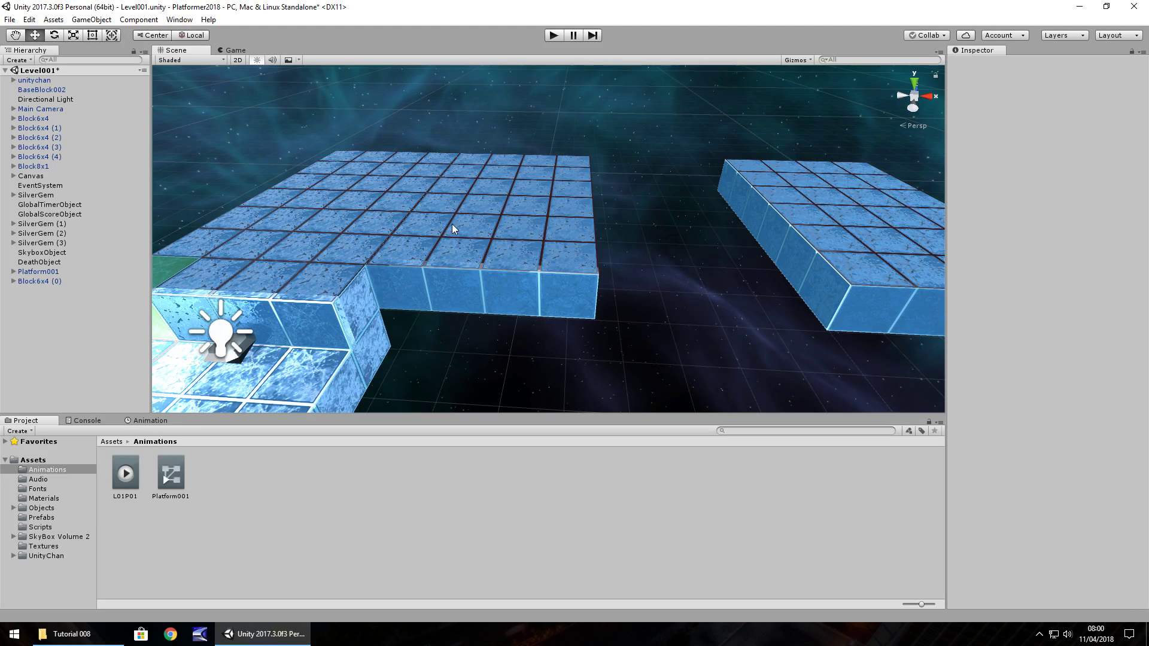
# - Add a Cube as a child of Platform001
pyautogui.click(34, 460)
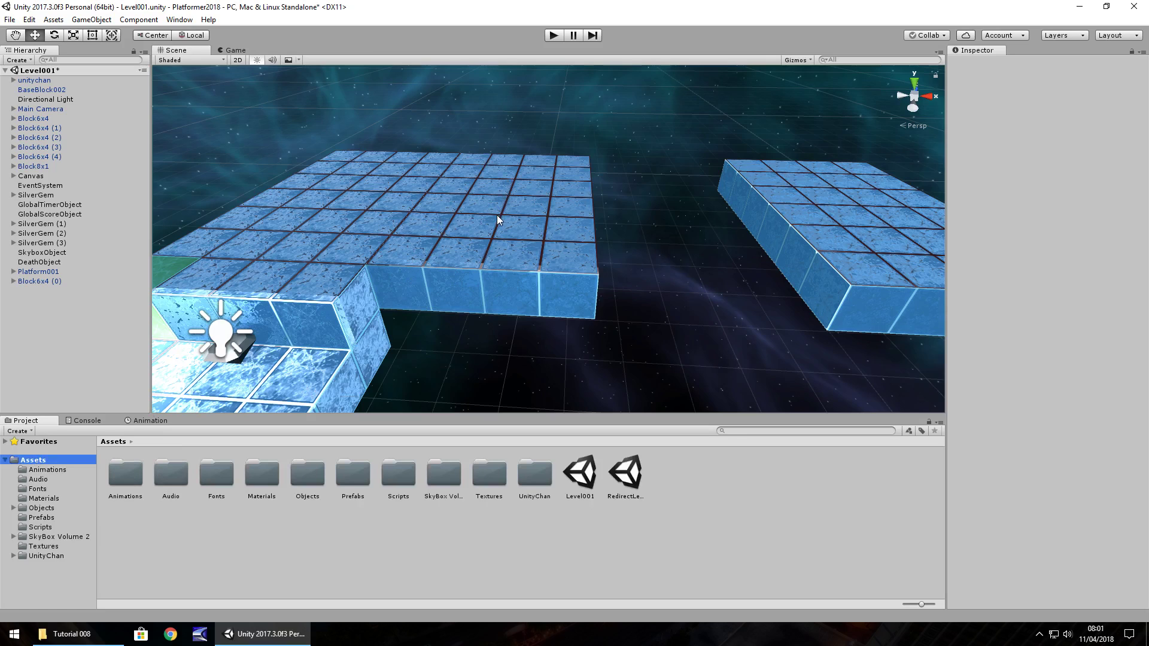
pyautogui.click(30, 282)
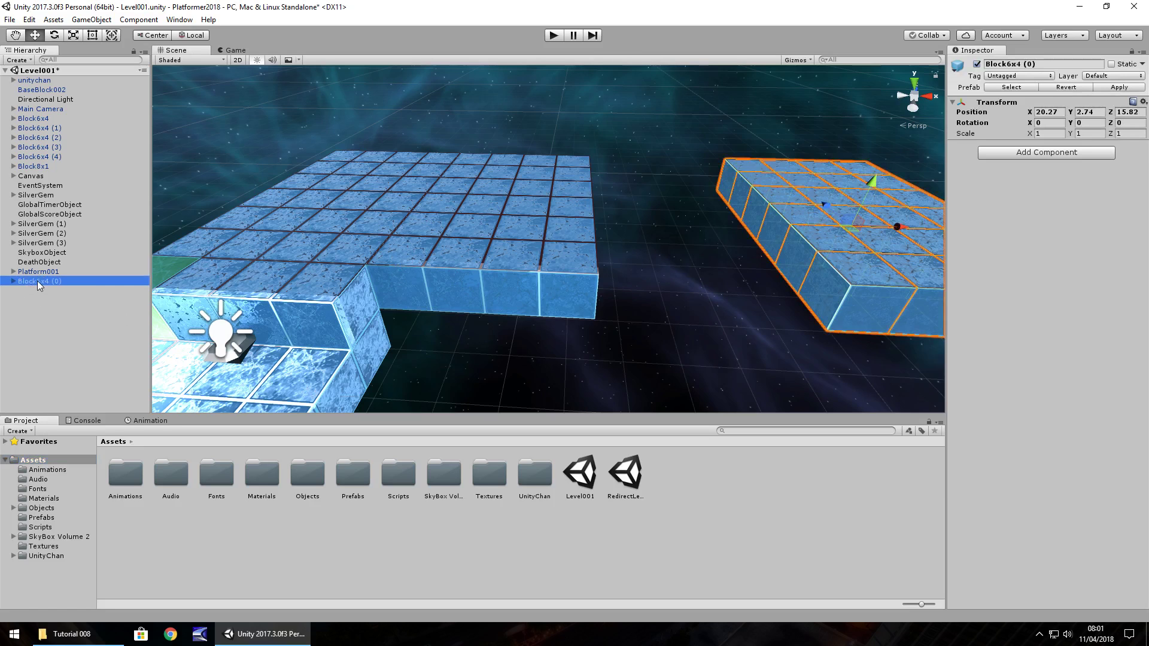
pyautogui.click(41, 272)
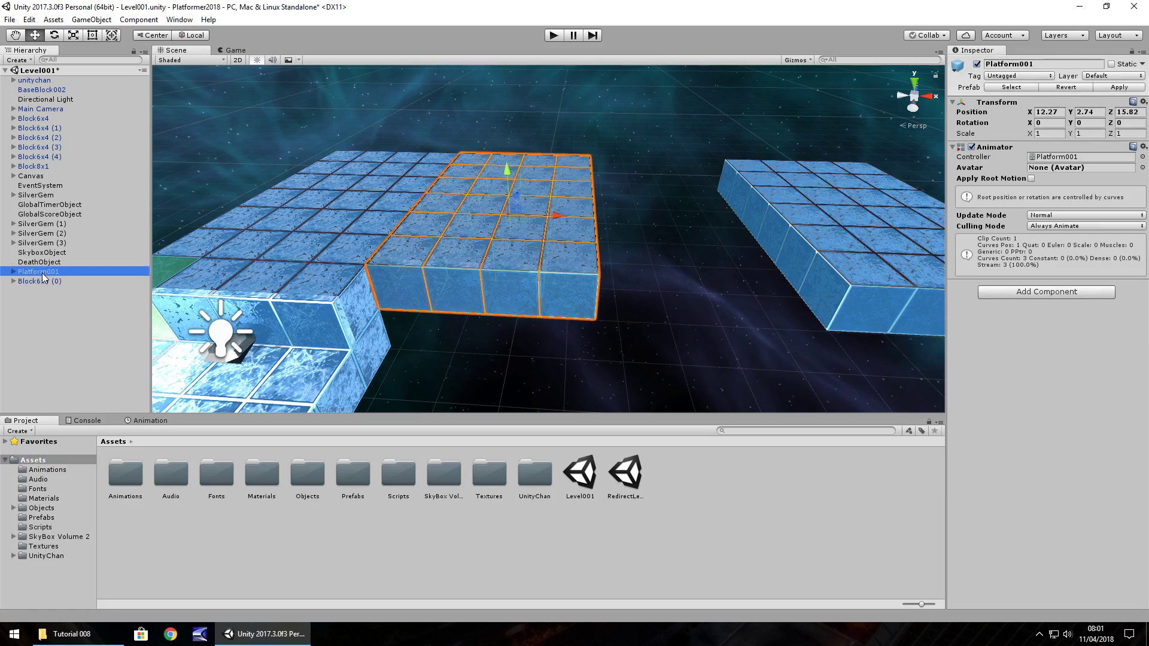
pyautogui.rightClick(42, 274)
pyautogui.moveTo(89, 385)
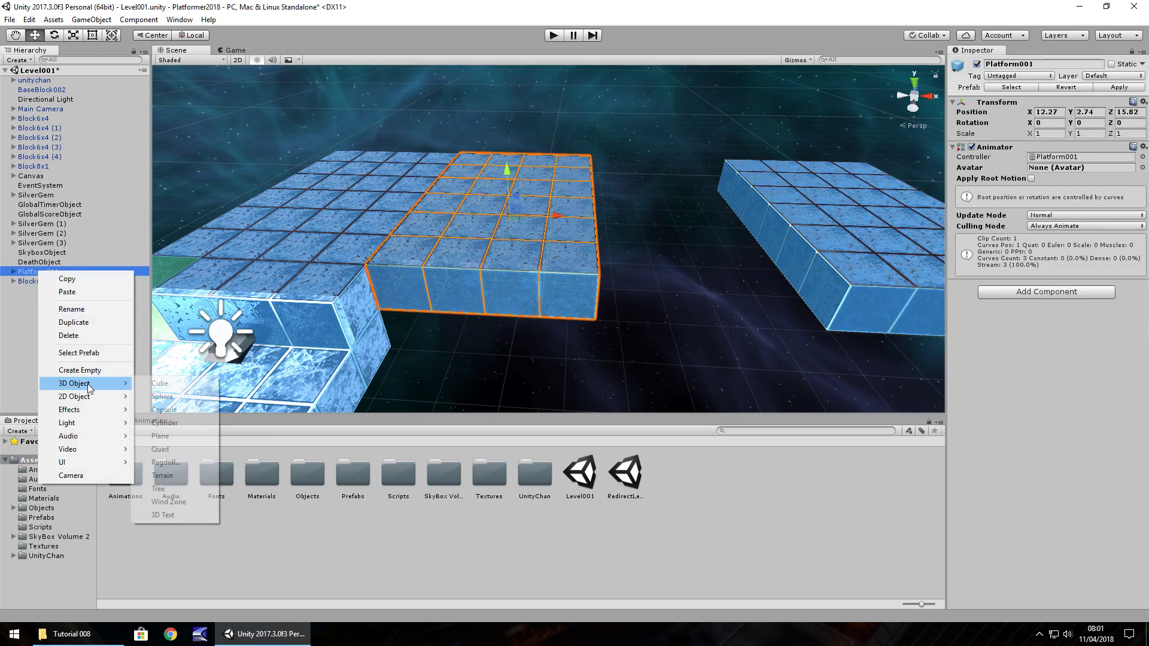
pyautogui.click(160, 384)
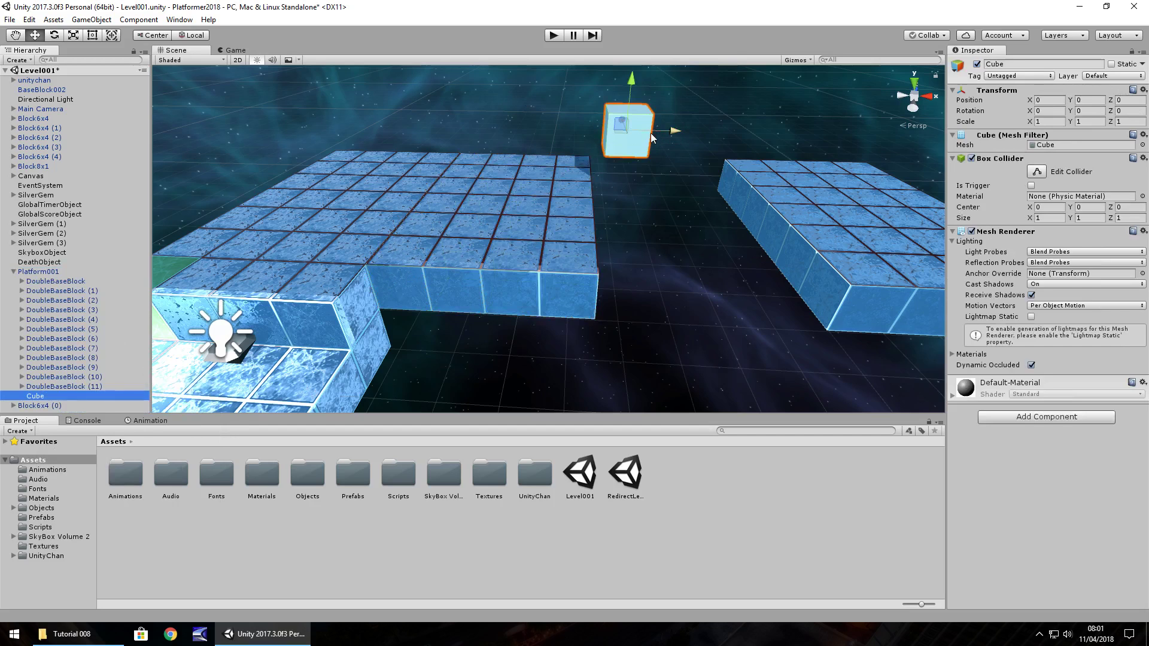
# - Scale the cube to X 4, Z 6 and position it over the platform's top
pyautogui.moveTo(673, 129); pyautogui.dragTo(550, 148)
pyautogui.keyDown('alt'); pyautogui.moveTo(786, 123); pyautogui.dragTo(785, 149); pyautogui.keyUp('alt')
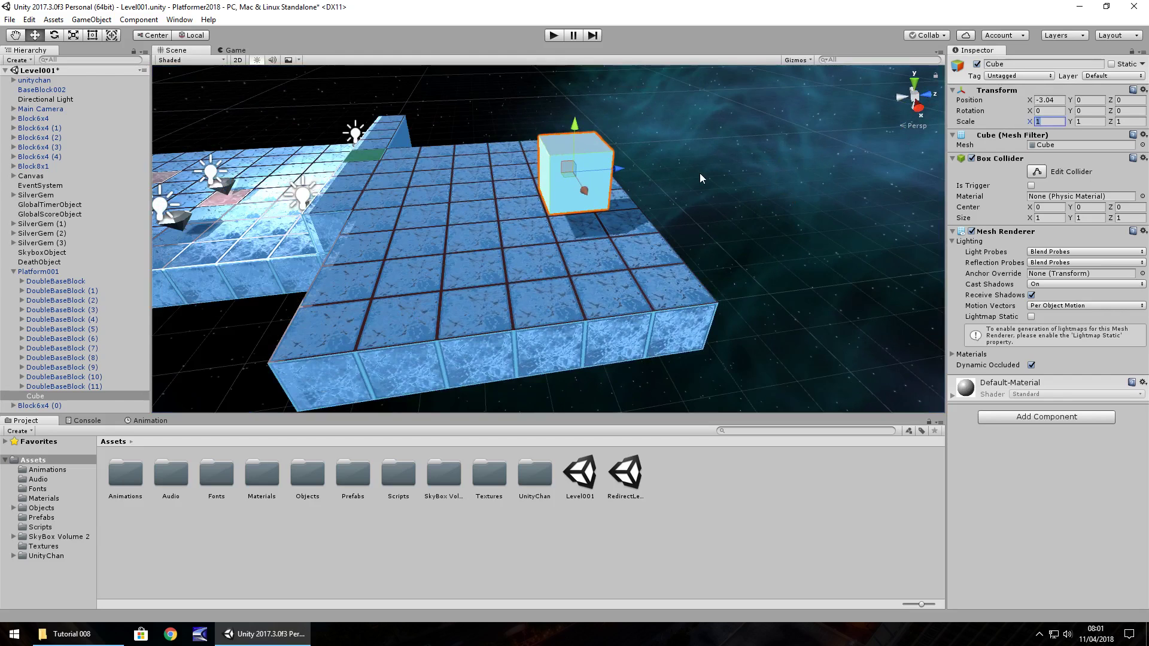
pyautogui.write('4')
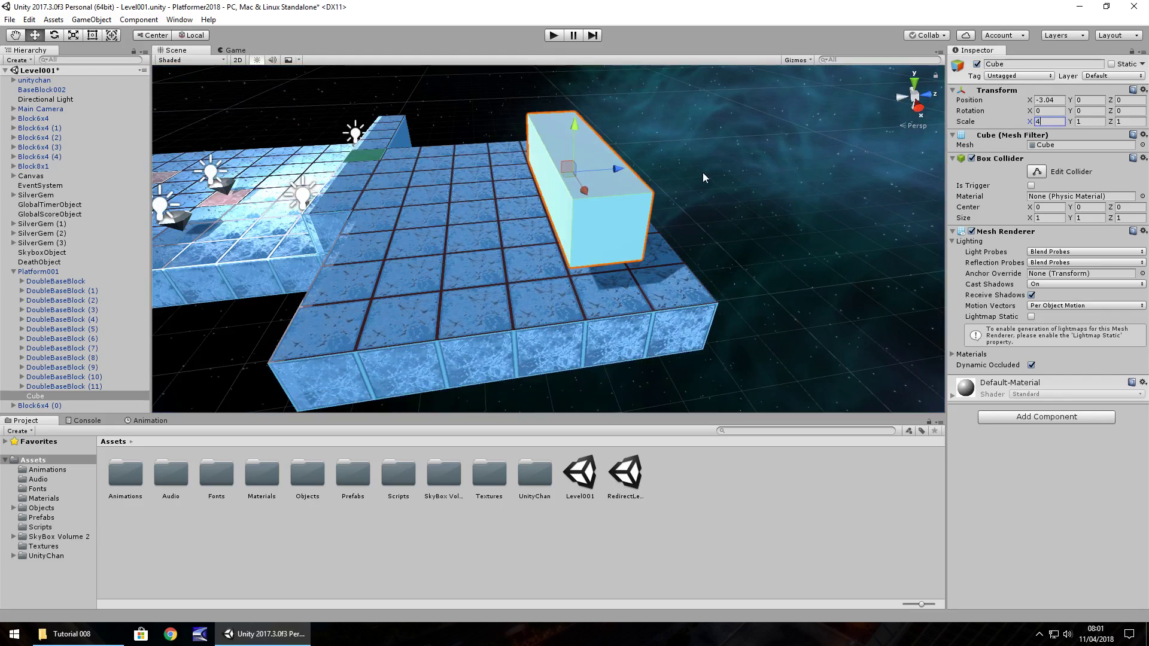
pyautogui.click(1137, 122)
pyautogui.write('6')
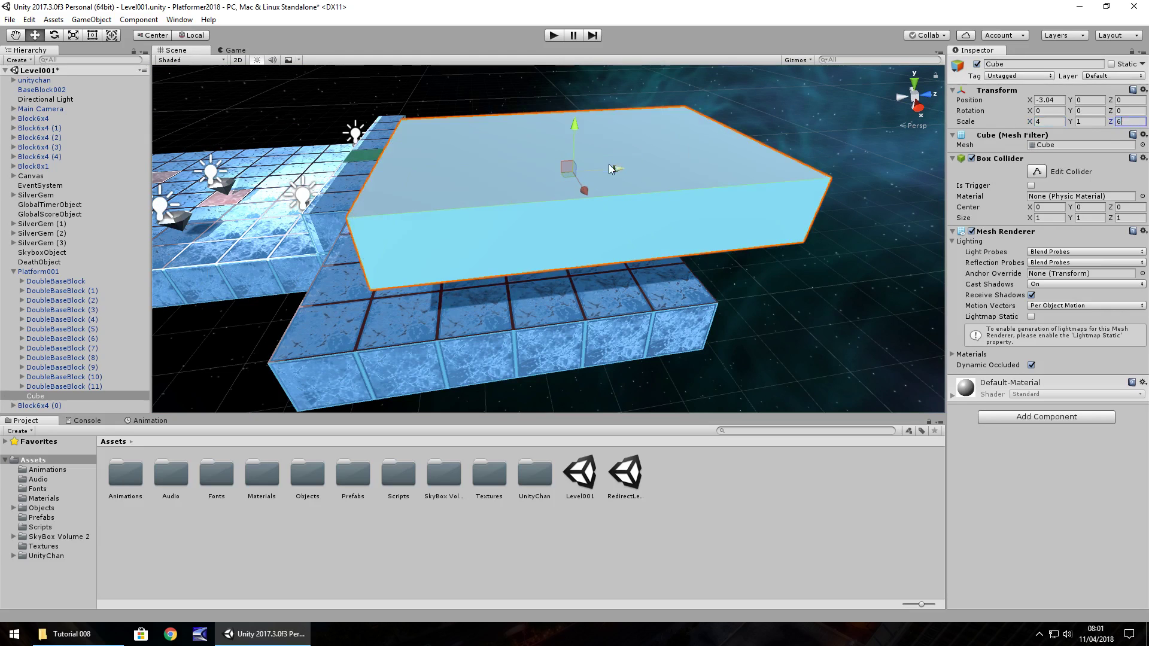
pyautogui.moveTo(598, 173); pyautogui.dragTo(558, 180)
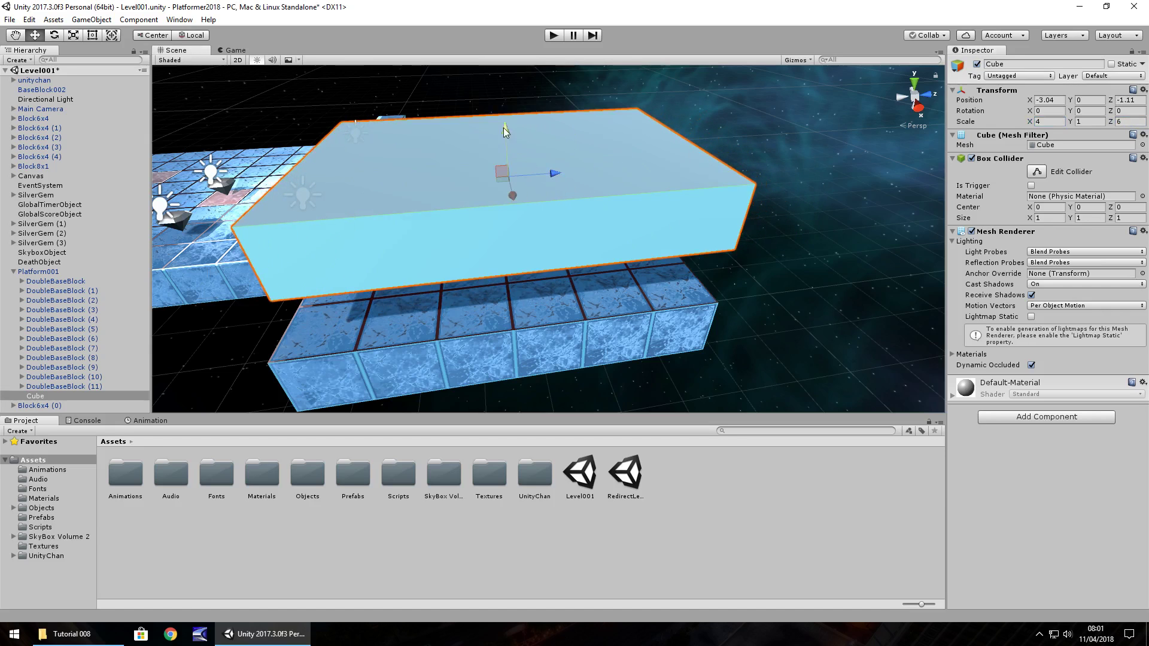
pyautogui.moveTo(503, 127); pyautogui.dragTo(506, 165)
pyautogui.moveTo(556, 212); pyautogui.dragTo(504, 243)
pyautogui.moveTo(505, 242); pyautogui.dragTo(497, 332, button='right')
pyautogui.click(554, 36)
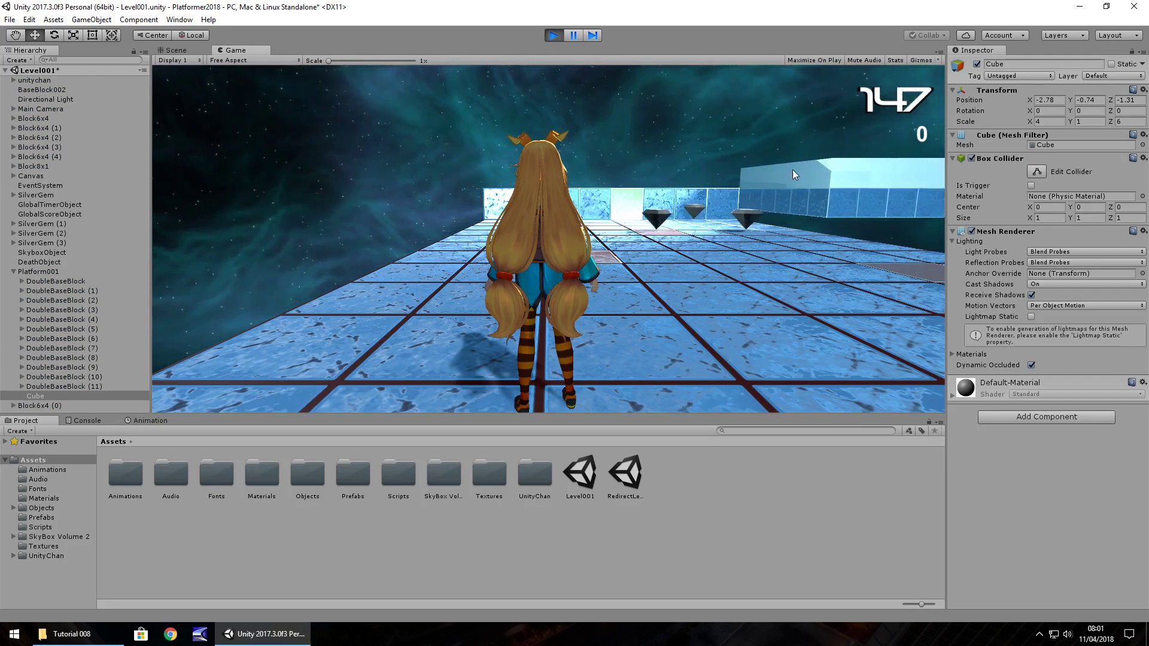
pyautogui.hotkey('ctrl', 'p')
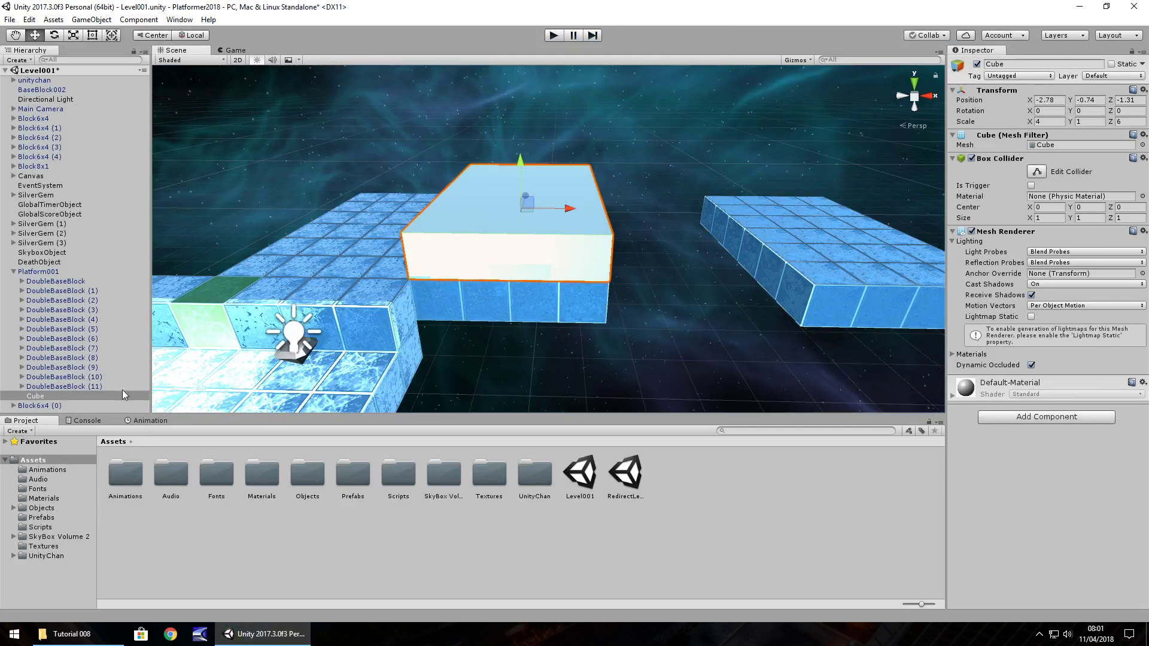
pyautogui.click(37, 272)
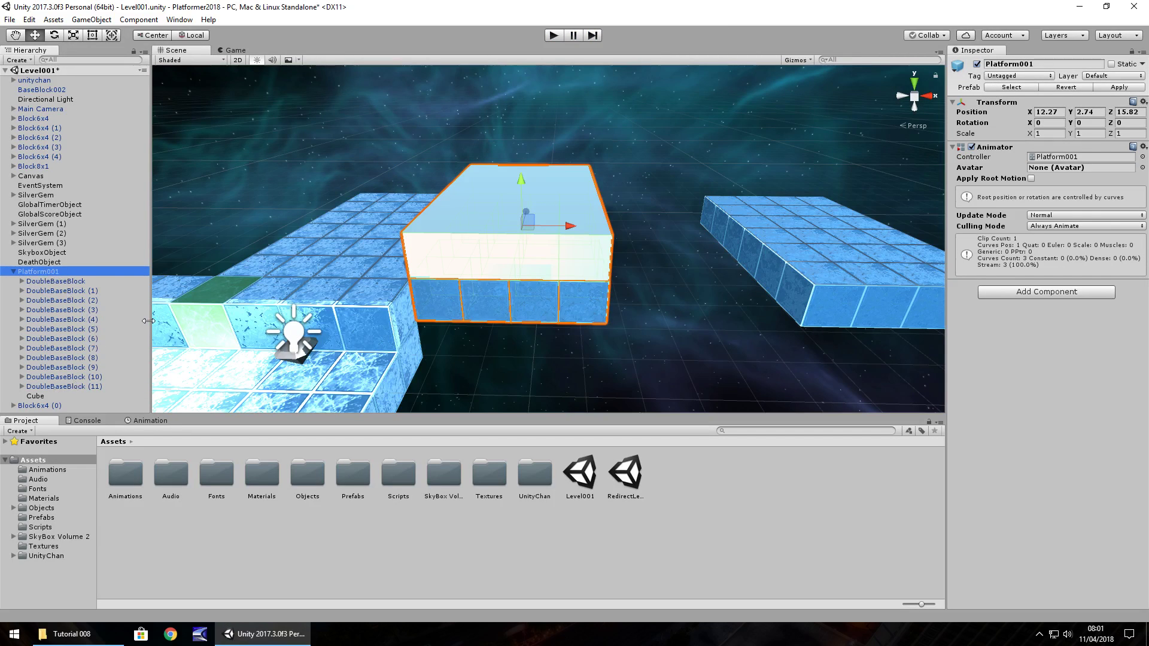
# - Rename the Cube to PlatformGrip, uncheck its Mesh Renderer and tick Is Trigger on its Box Collider
pyautogui.rightClick(33, 396)
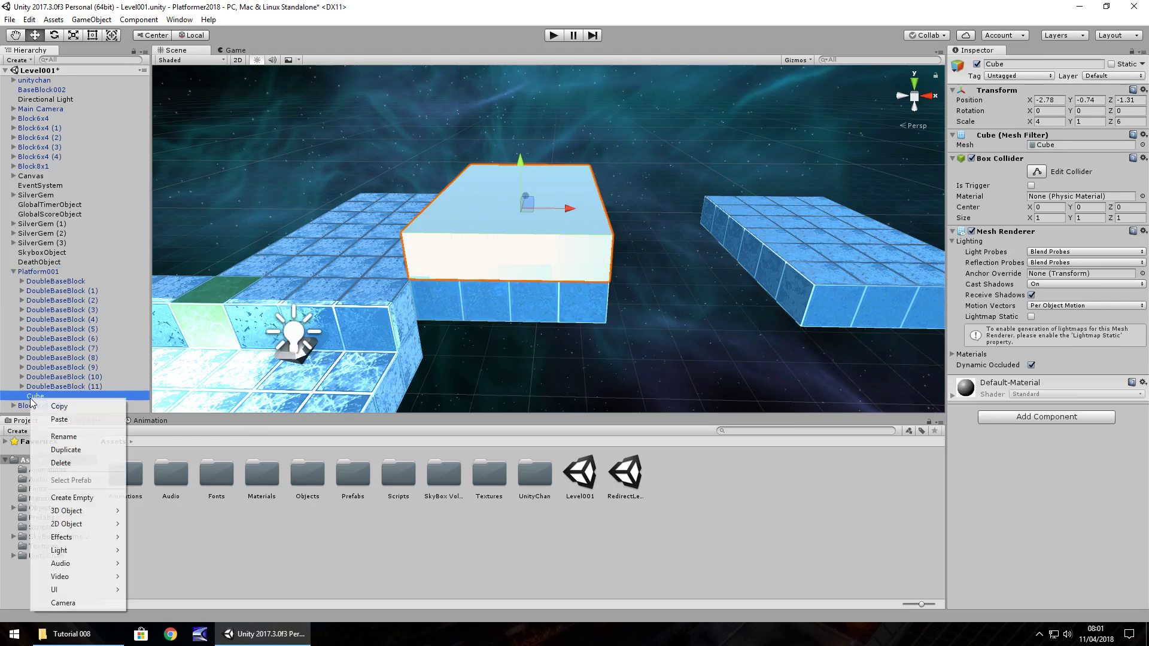
pyautogui.click(65, 436)
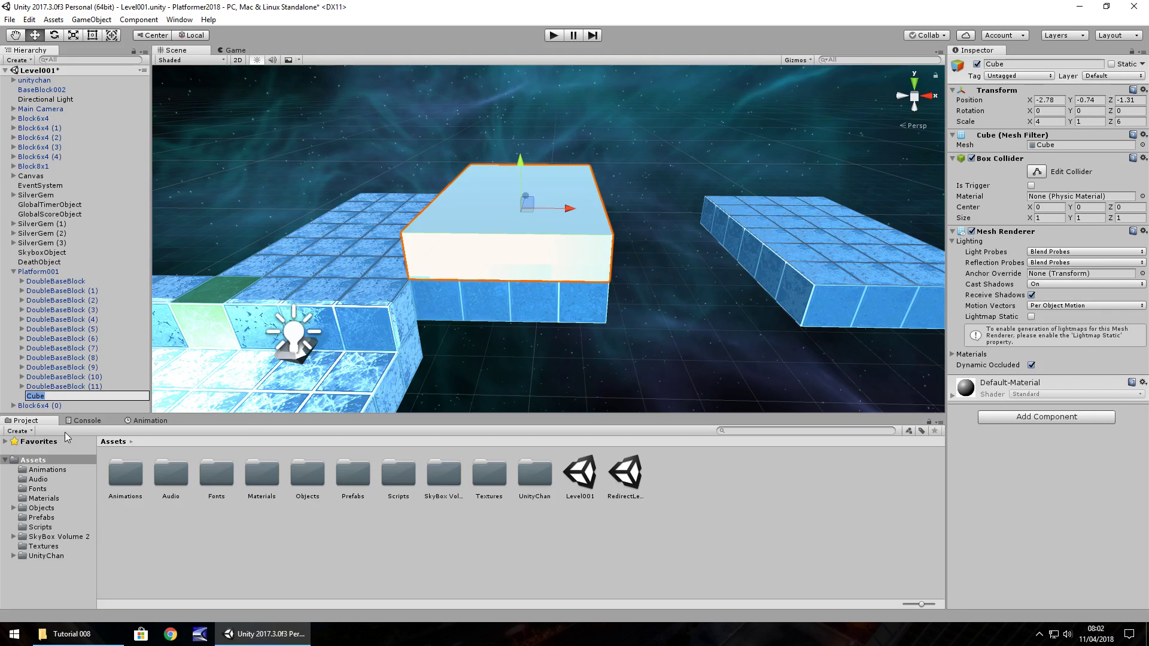
pyautogui.write('PlatformGrip')
pyautogui.press('Return')
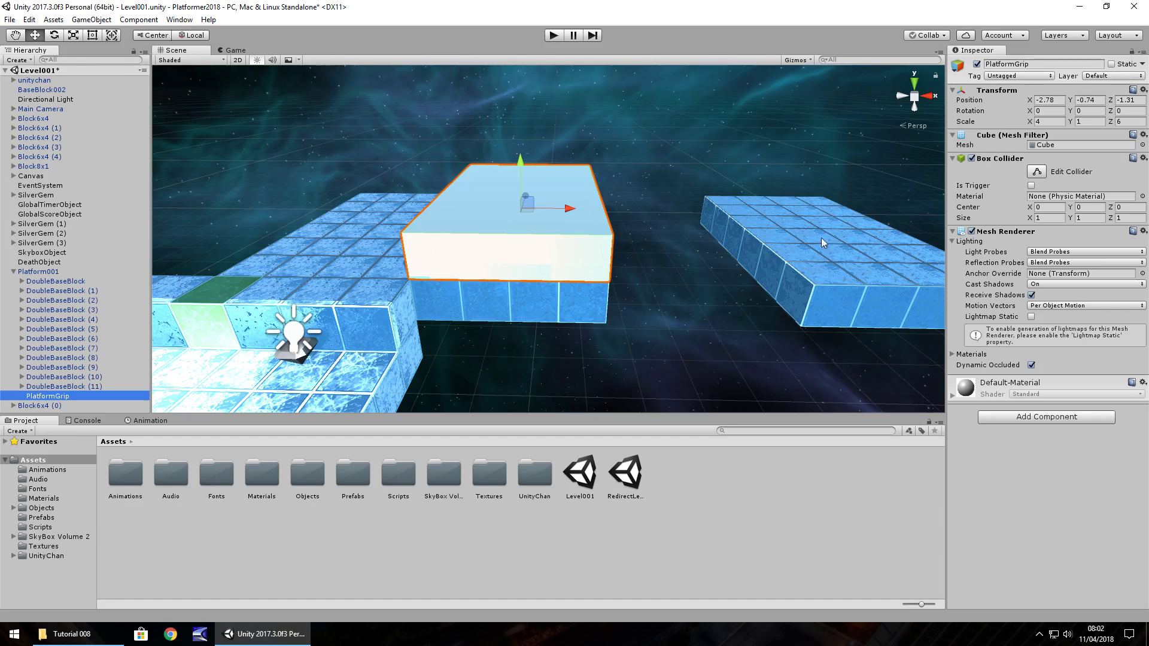
pyautogui.click(971, 231)
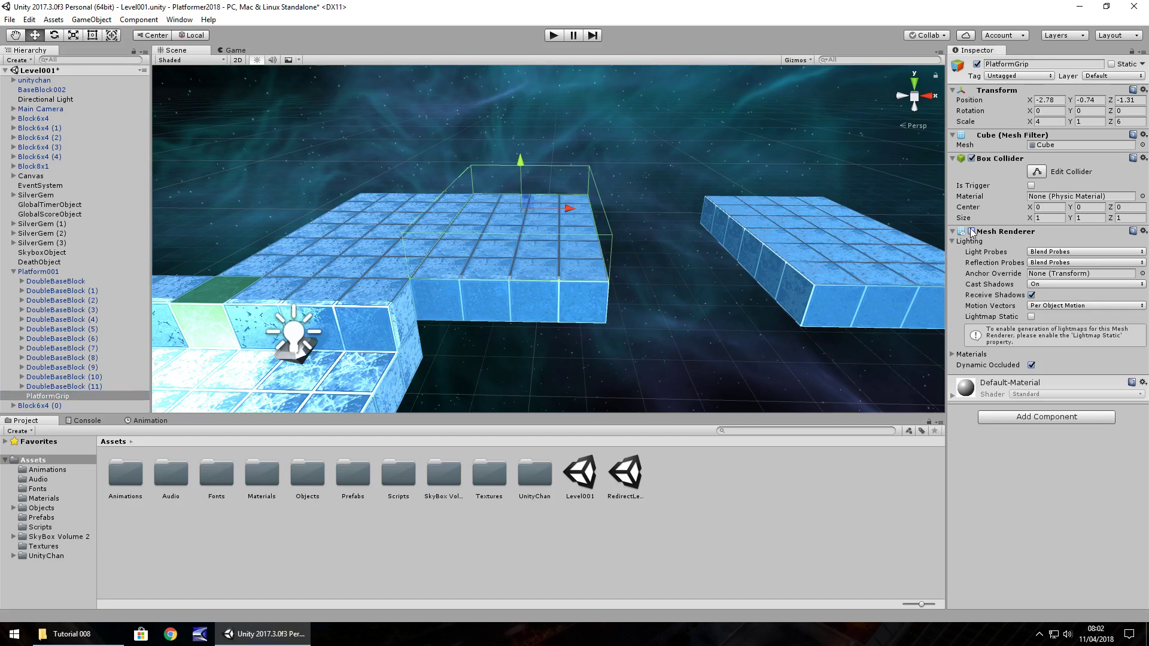
pyautogui.click(1032, 186)
# - Create a new C# script named PlatformGripper in the Scripts folder
pyautogui.click(40, 527)
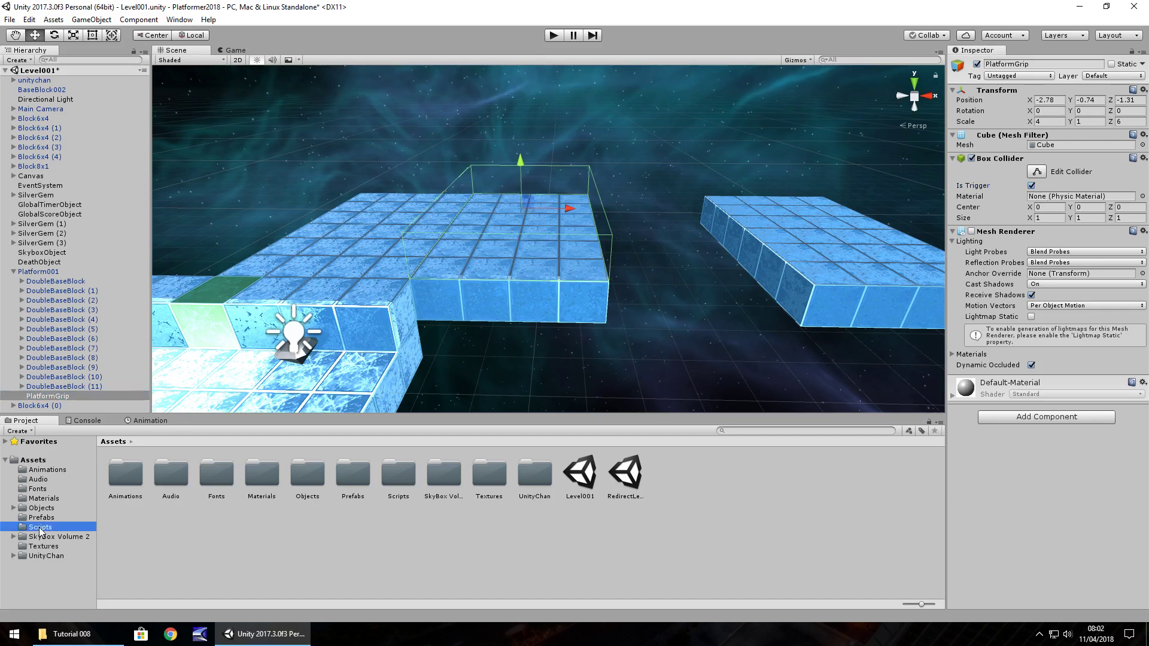
pyautogui.rightClick(444, 479)
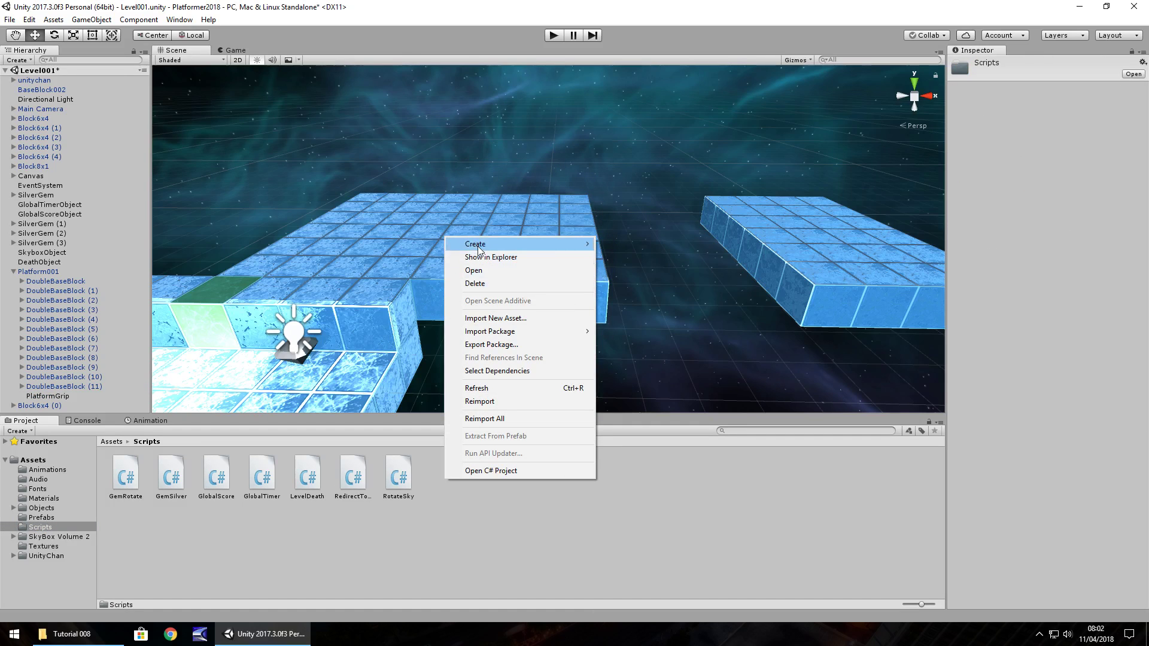
pyautogui.moveTo(475, 244)
pyautogui.click(629, 252)
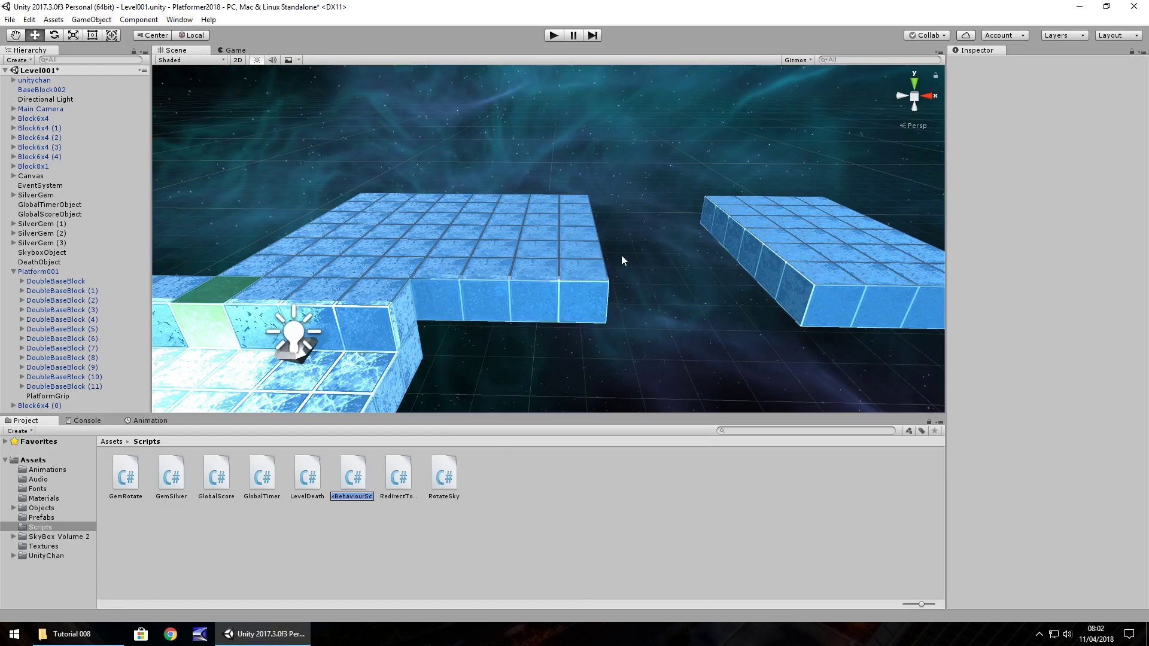
pyautogui.write('Platform')
pyautogui.write('Gripper')
pyautogui.press('Return')
pyautogui.press('Return')
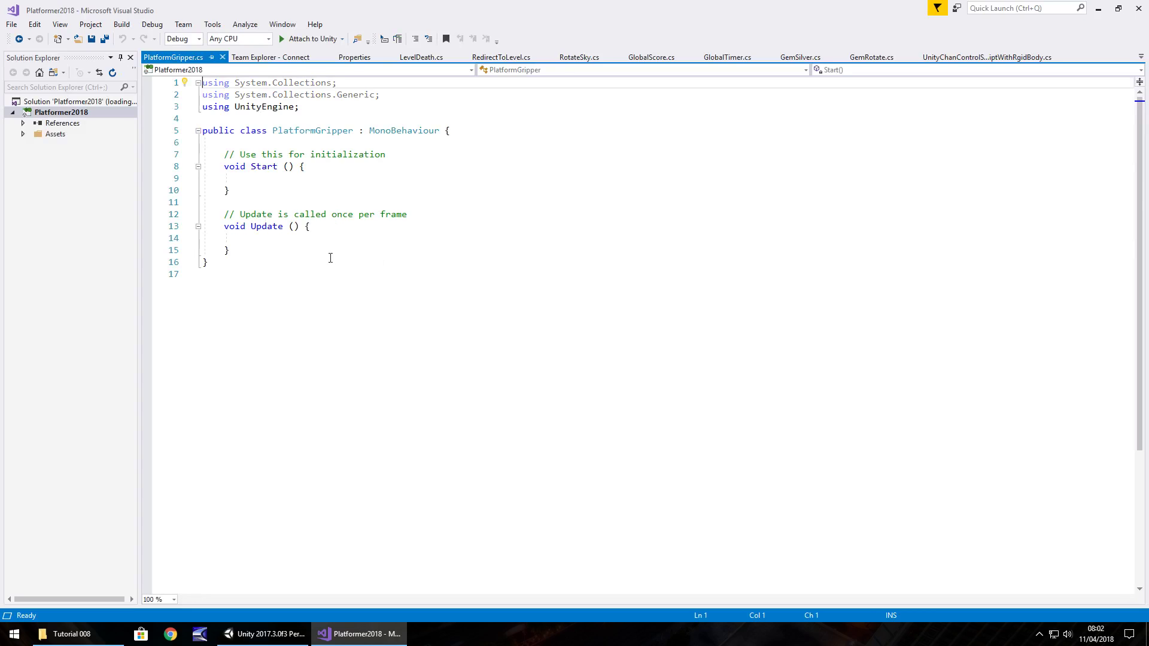
# - Delete the template Start and Update methods, leaving an empty line inside the class
pyautogui.moveTo(257, 248); pyautogui.dragTo(181, 154)
pyautogui.press('Delete')
pyautogui.press('Return')
pyautogui.press('Up')
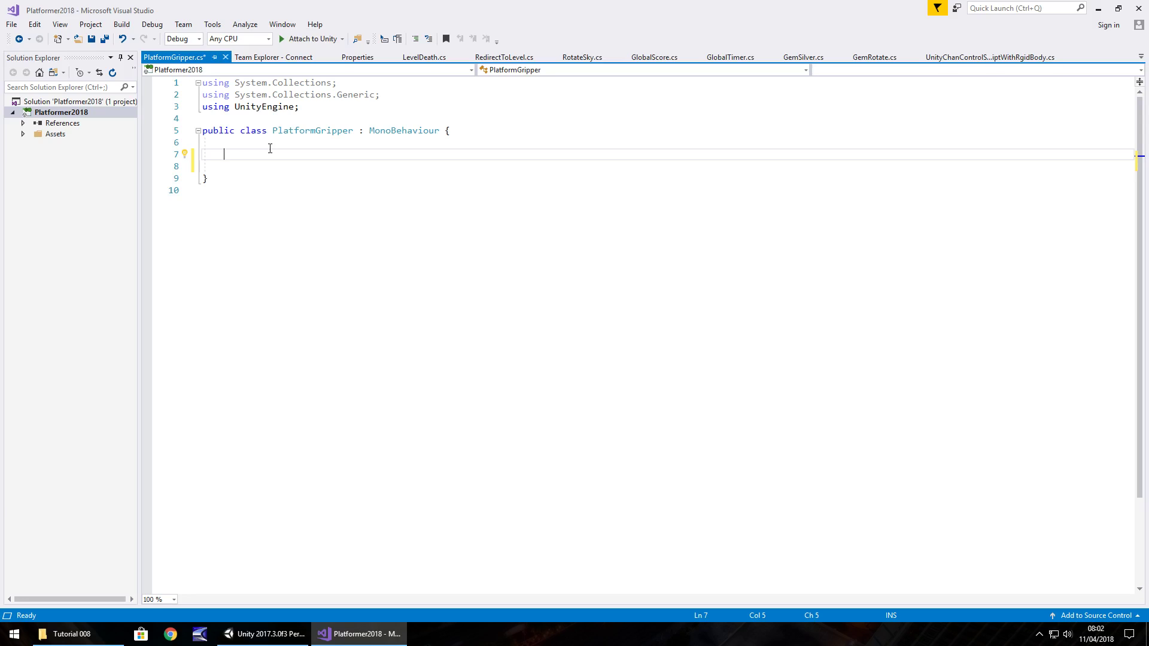
# - Declare public GameObject theLedge; and public GameObject thePlayer; fields
pyautogui.write('publi')
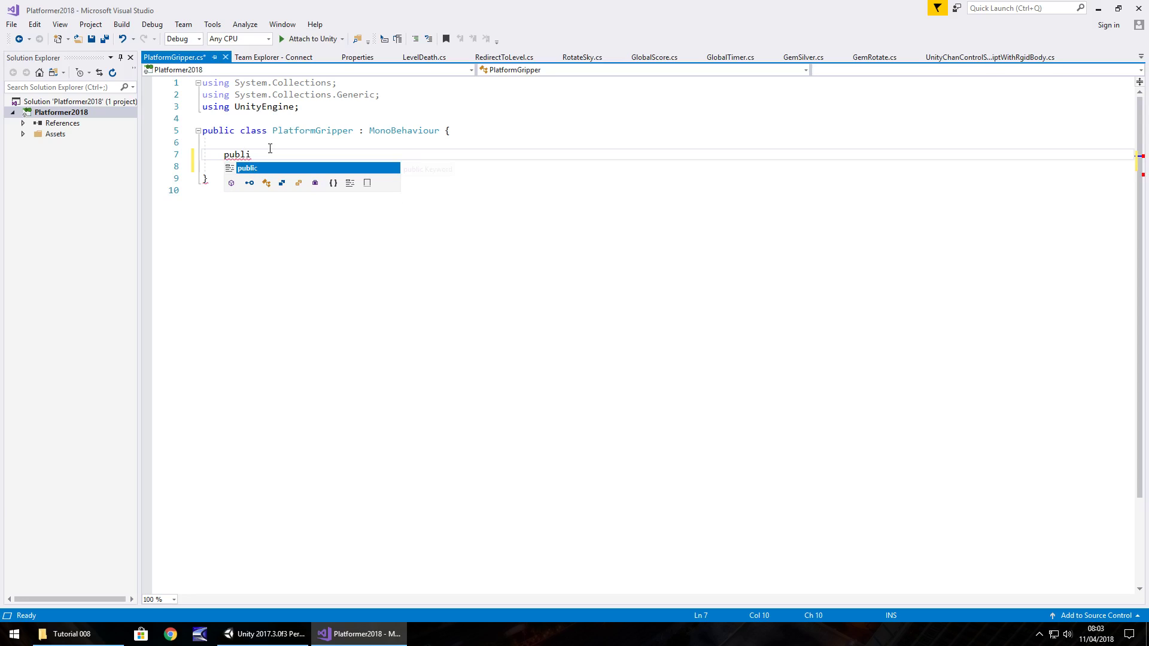
pyautogui.write('c theLedge;')
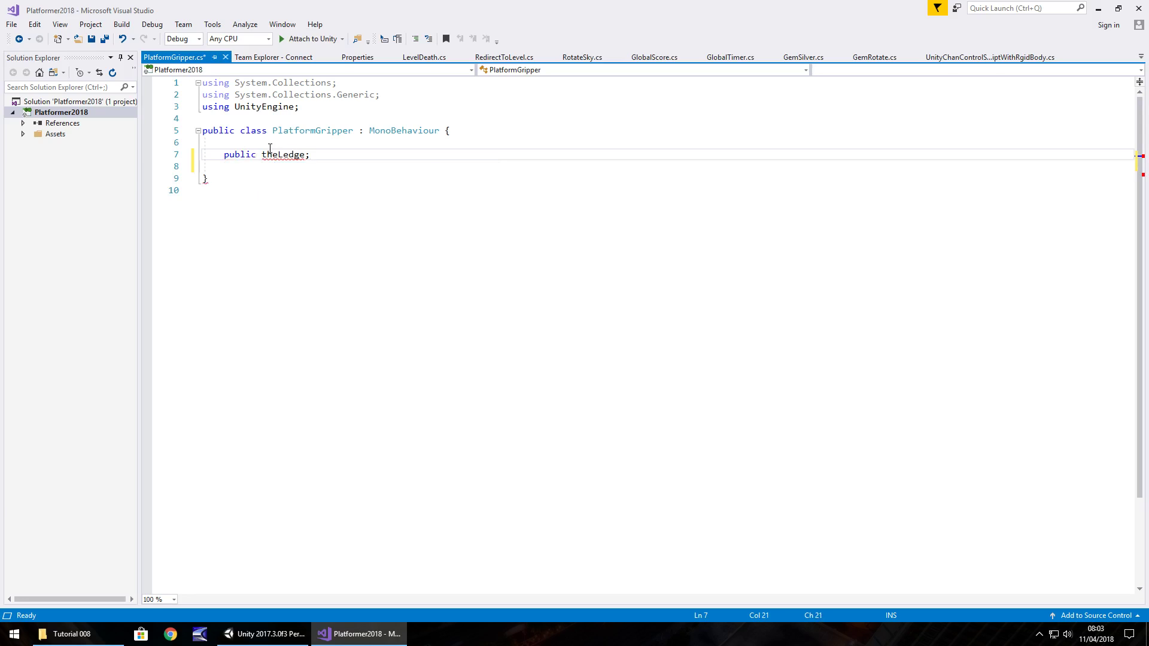
pyautogui.press('BackSpace')
pyautogui.press('BackSpace')
pyautogui.press('BackSpace')
pyautogui.press('BackSpace')
pyautogui.press('BackSpace')
pyautogui.press('BackSpace')
pyautogui.press('BackSpace')
pyautogui.press('BackSpace')
pyautogui.press('BackSpace')
pyautogui.write('GameObject theLe')
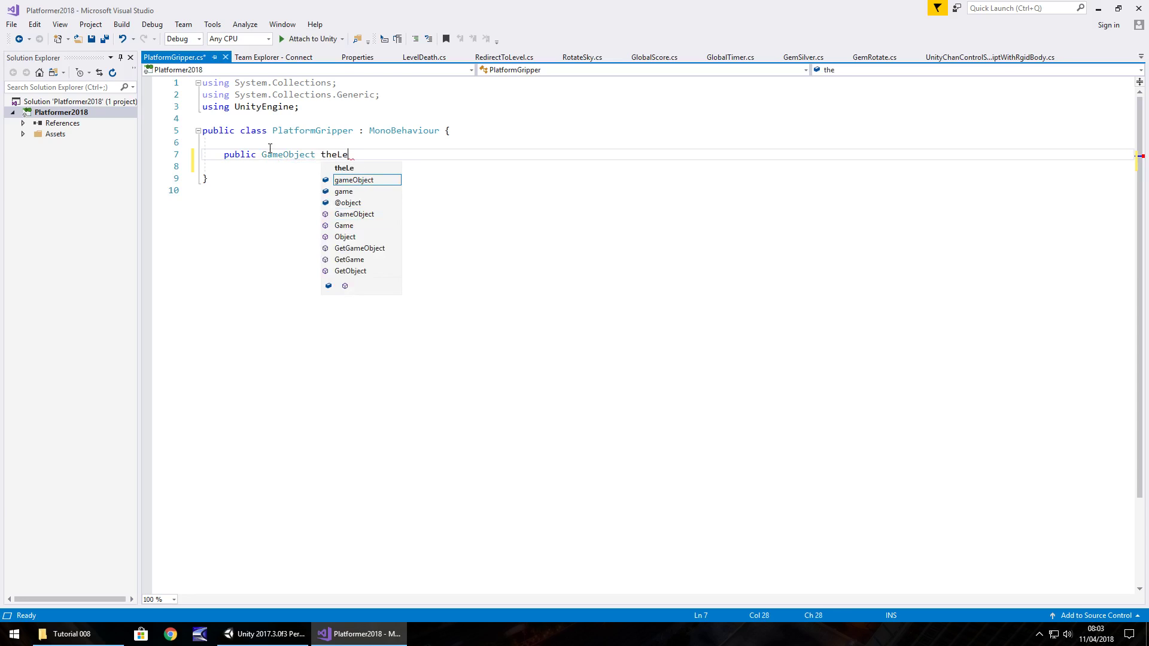
pyautogui.write('dge;')
pyautogui.press('Return')
pyautogui.write('public Ga')
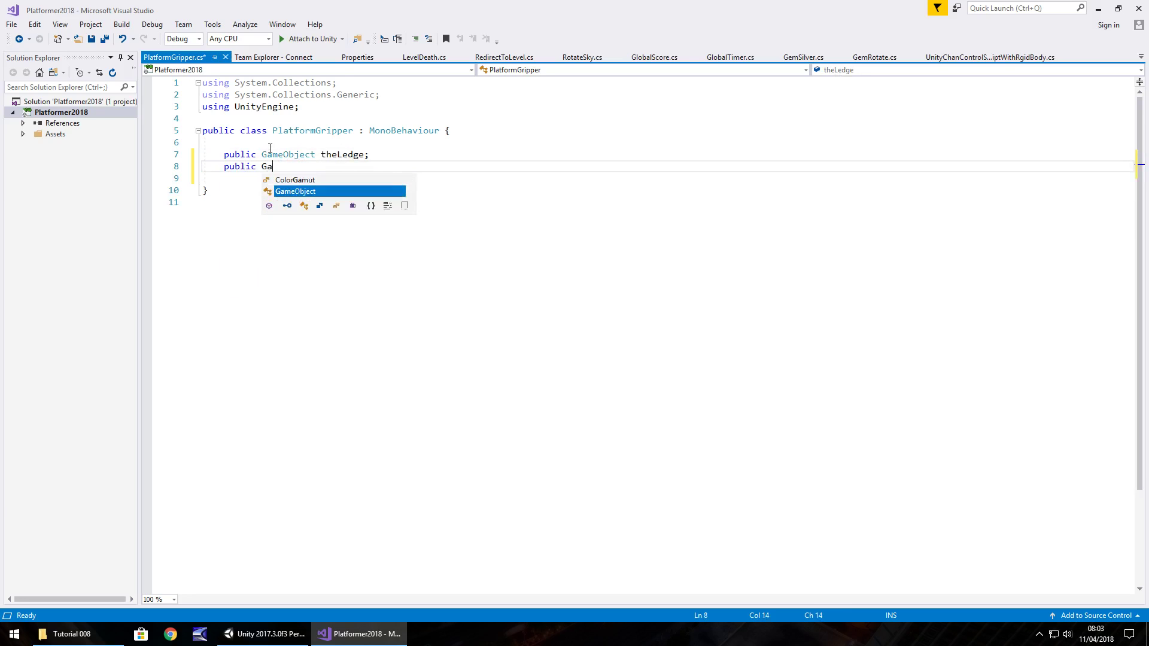
pyautogui.write('meObject thePlayer')
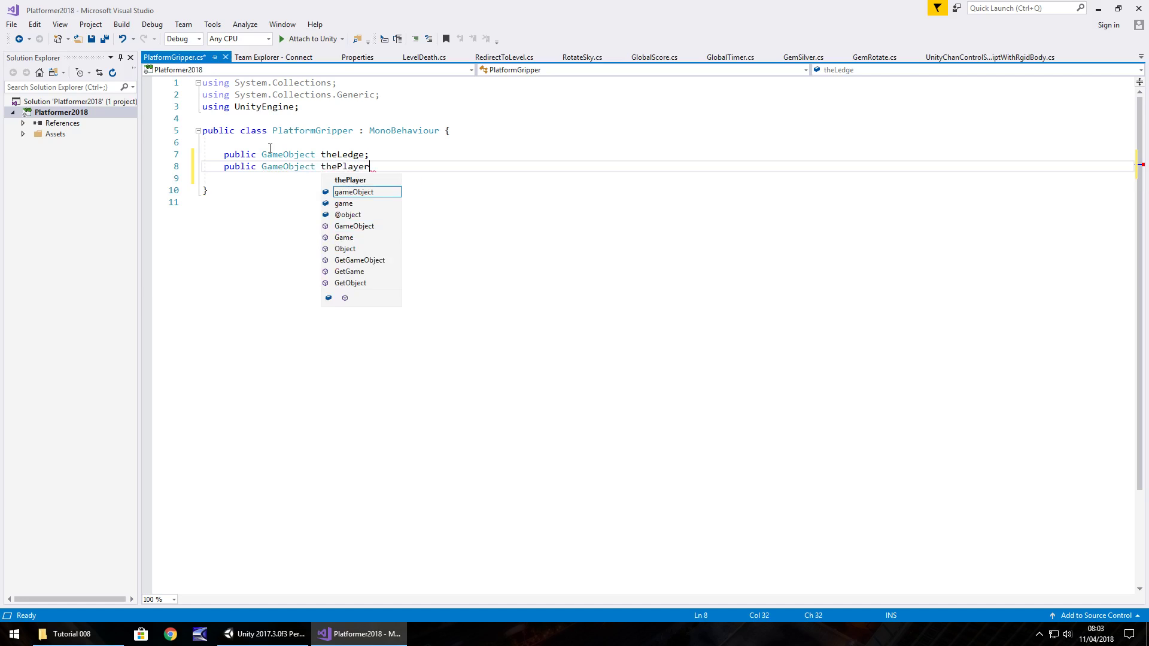
pyautogui.write(';')
pyautogui.press('Return')
pyautogui.press('Return')
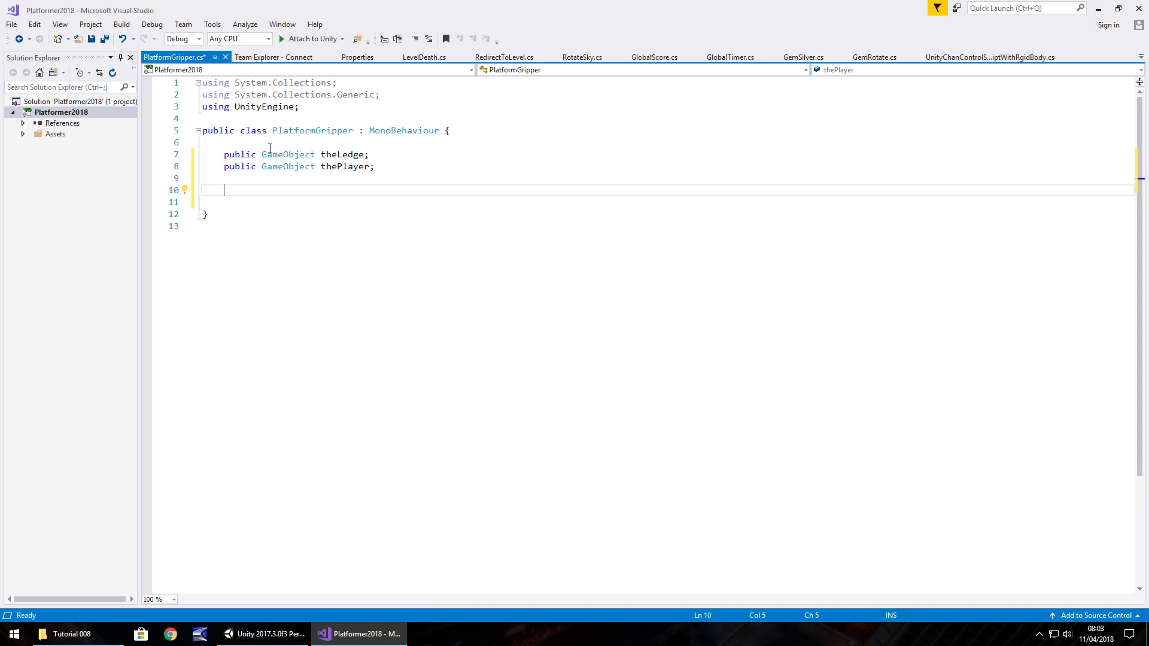
# - Add an OnTriggerEnter() method stub without the private modifier or Collider parameter
pyautogui.write('void O')
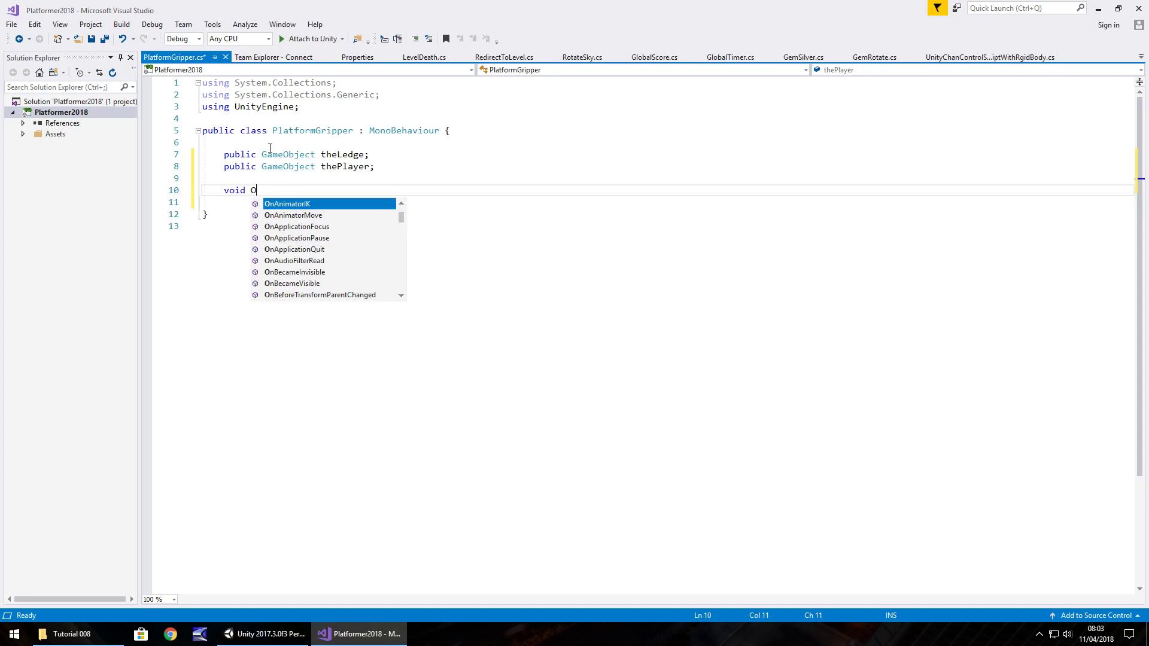
pyautogui.write('nTriggerEnter')
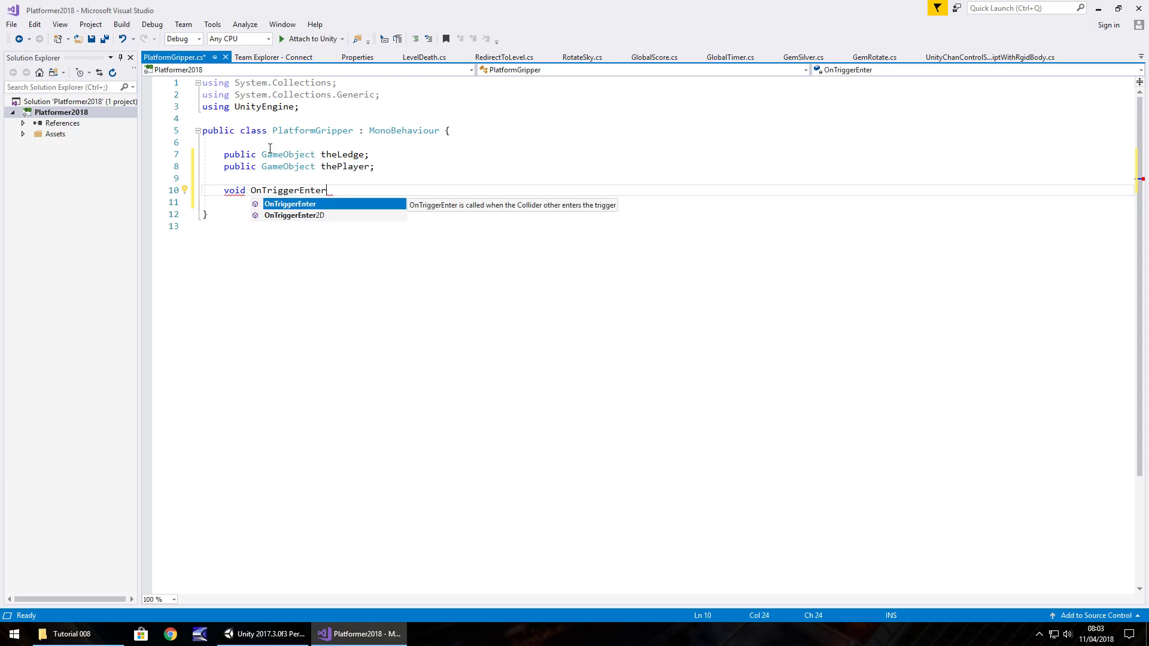
pyautogui.press('Tab')
pyautogui.write(')')
pyautogui.press('BackSpace')
pyautogui.doubleClick(240, 190)
pyautogui.press('Delete')
pyautogui.moveTo(331, 190); pyautogui.dragTo(408, 190)
pyautogui.press('Delete')
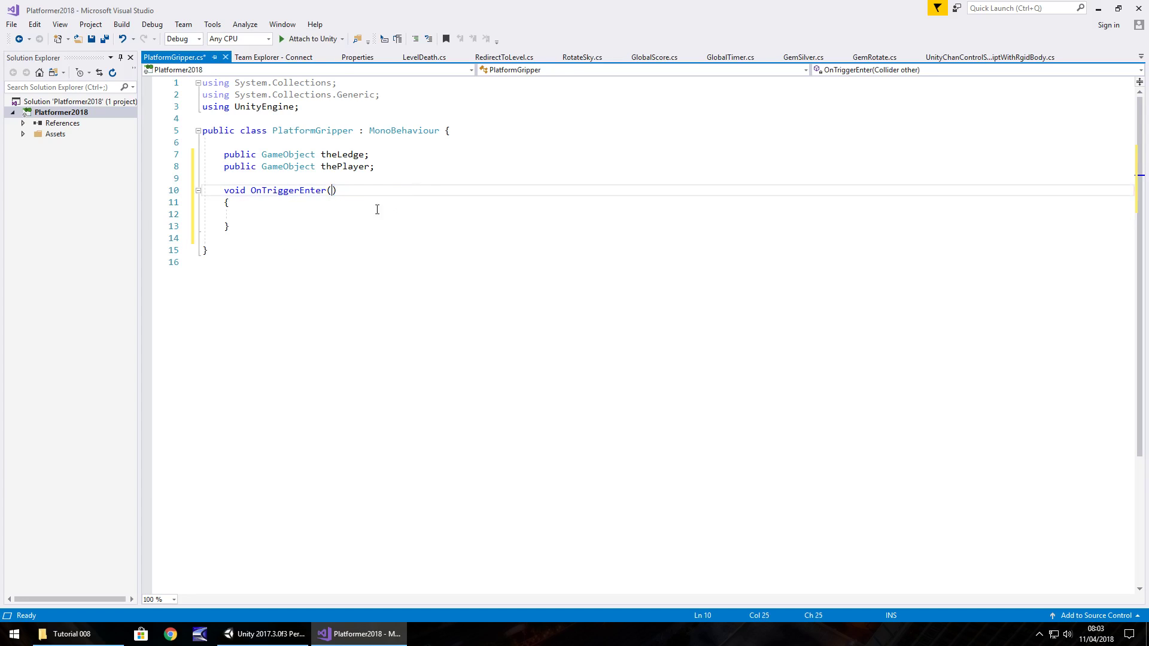
# - Write thePlayer.transform.parent = theLedge.transform; in the OnTriggerEnter body
pyautogui.click(293, 214)
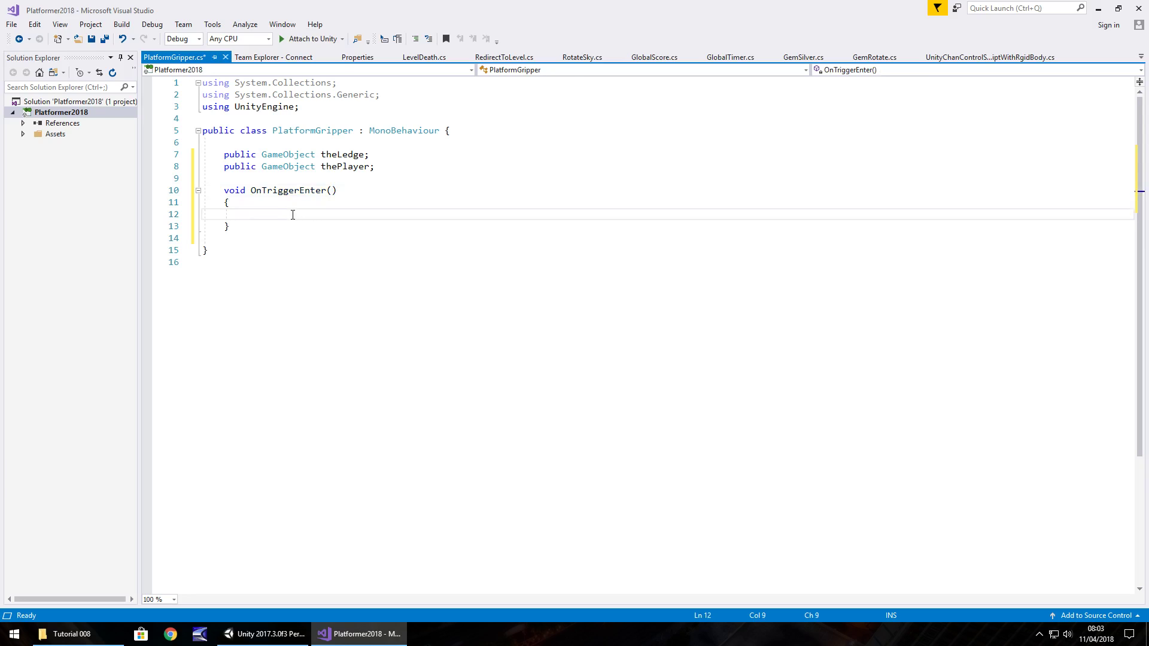
pyautogui.write('thePlayer')
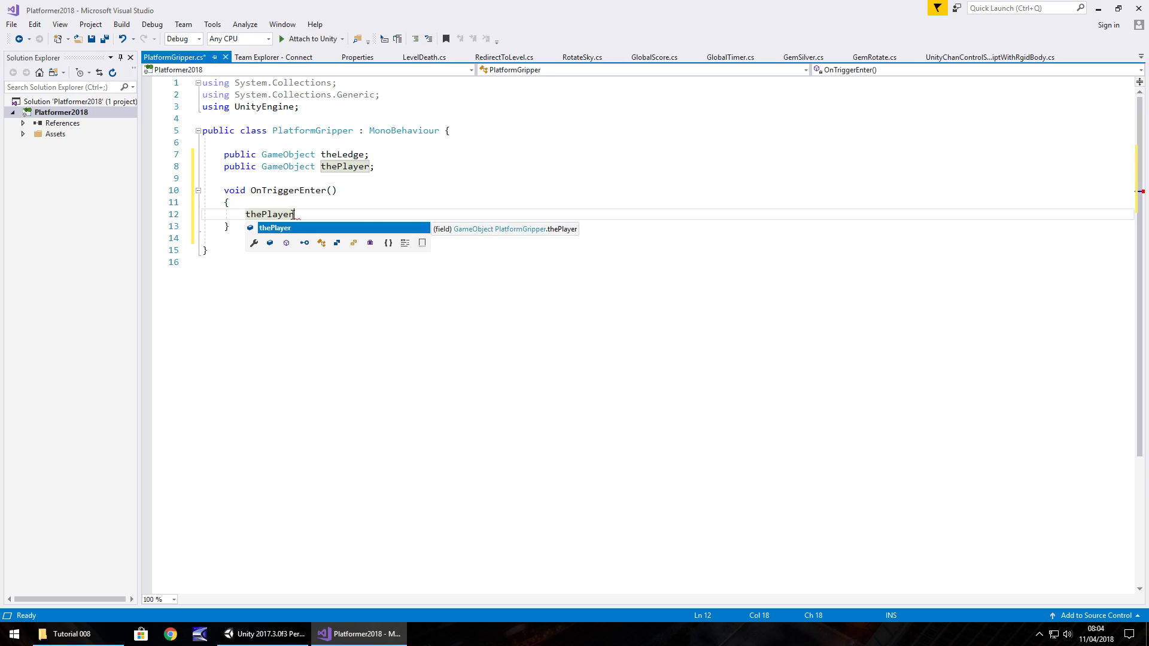
pyautogui.write('.transform')
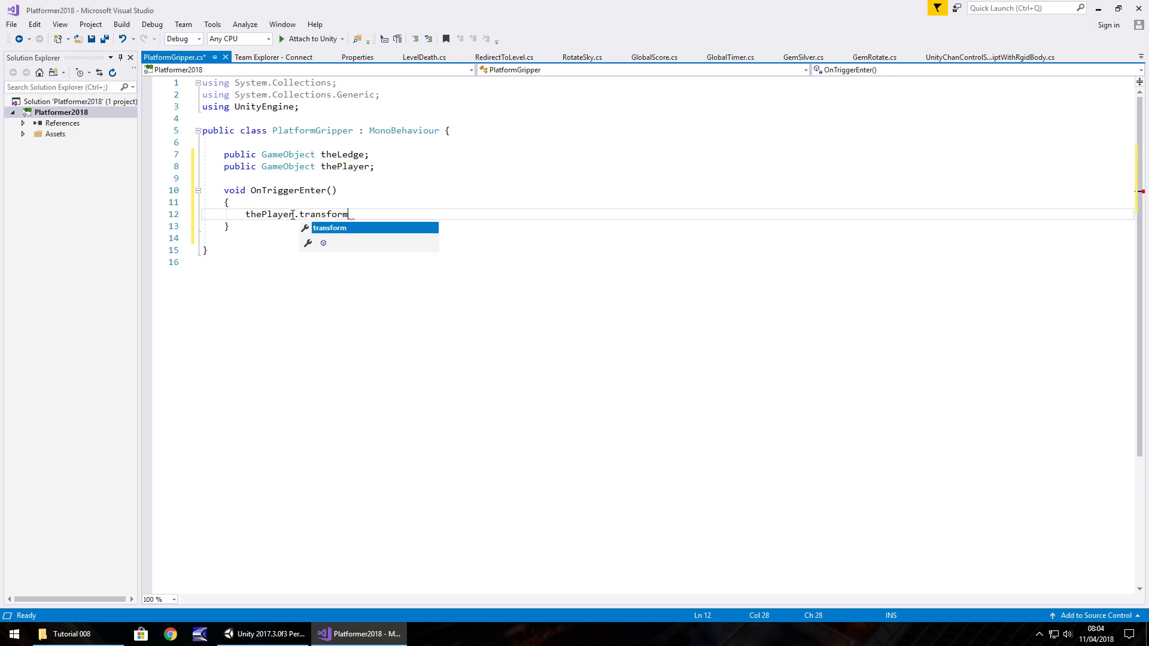
pyautogui.write('.pa')
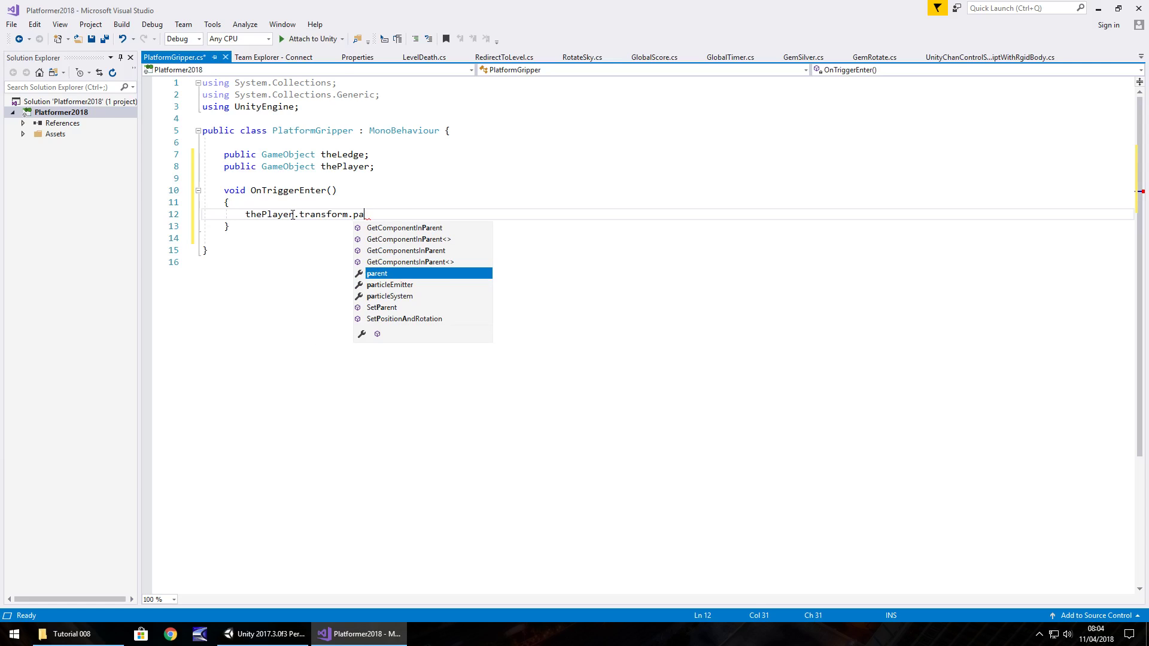
pyautogui.write('rent =')
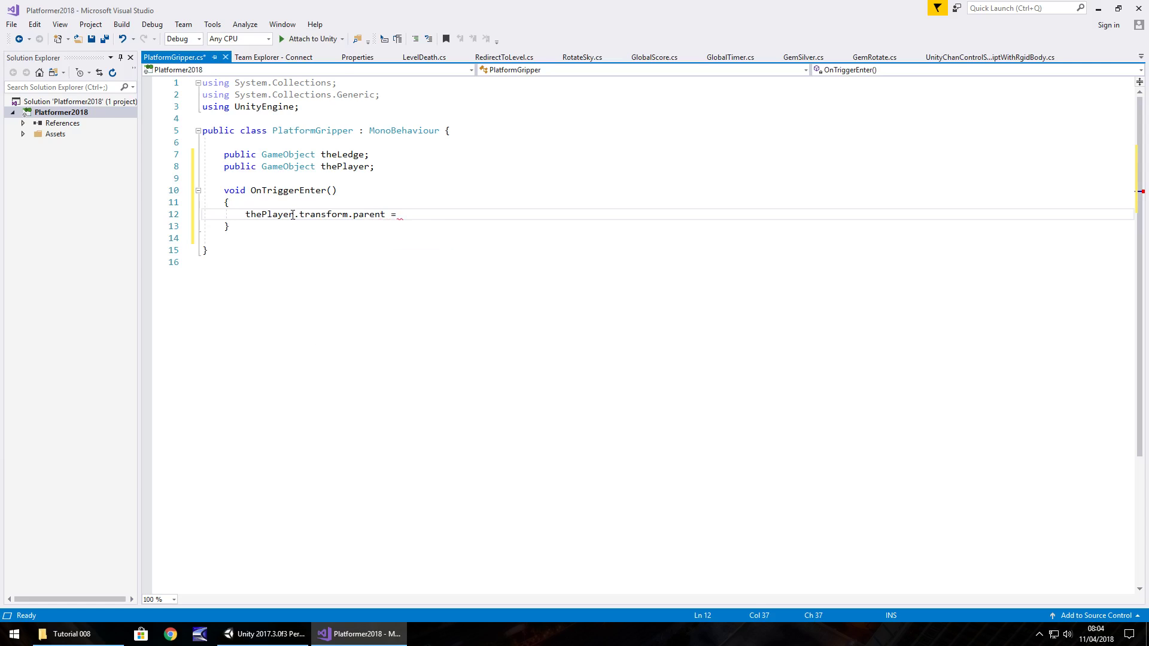
pyautogui.write(' theLe')
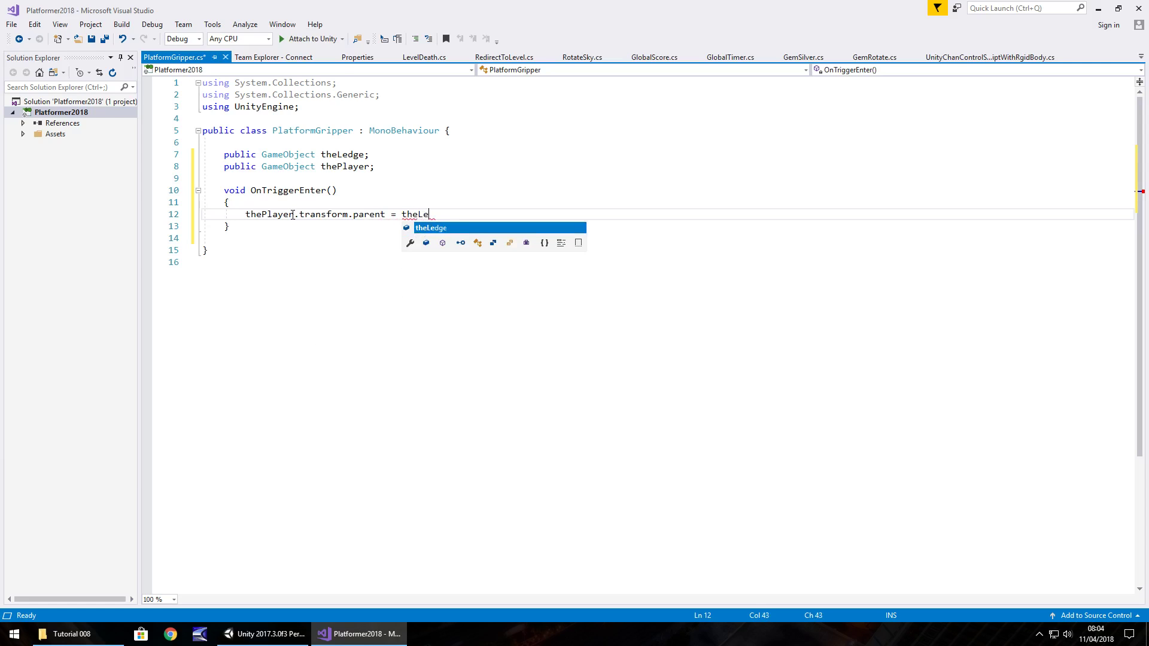
pyautogui.write('dge.trans')
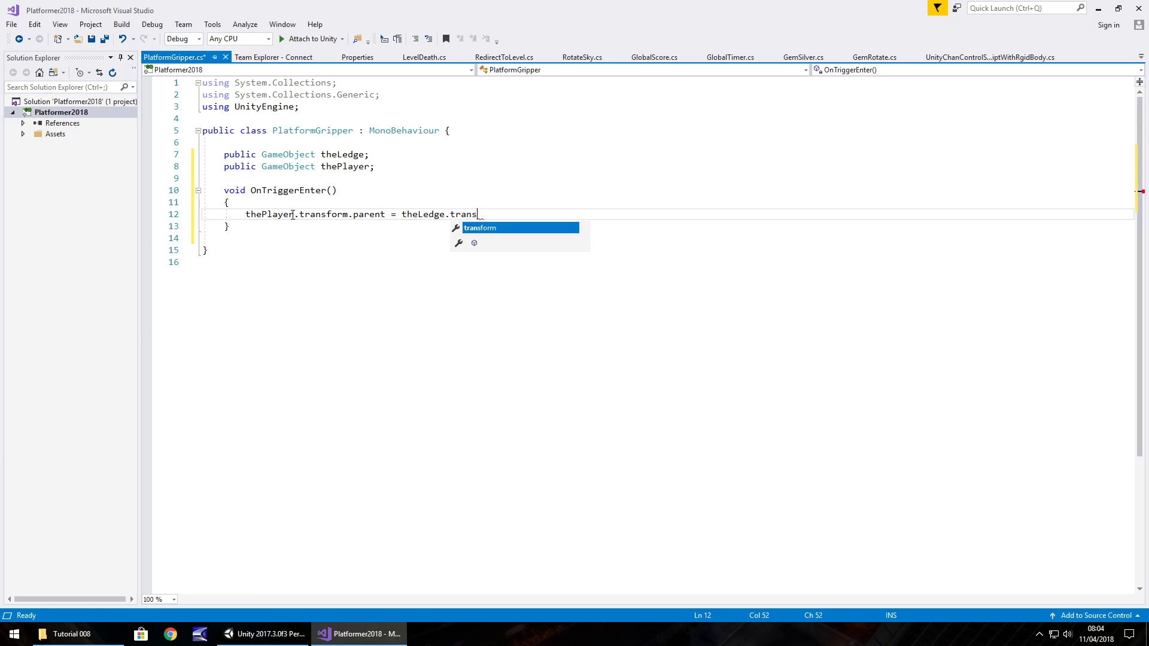
pyautogui.write('form;')
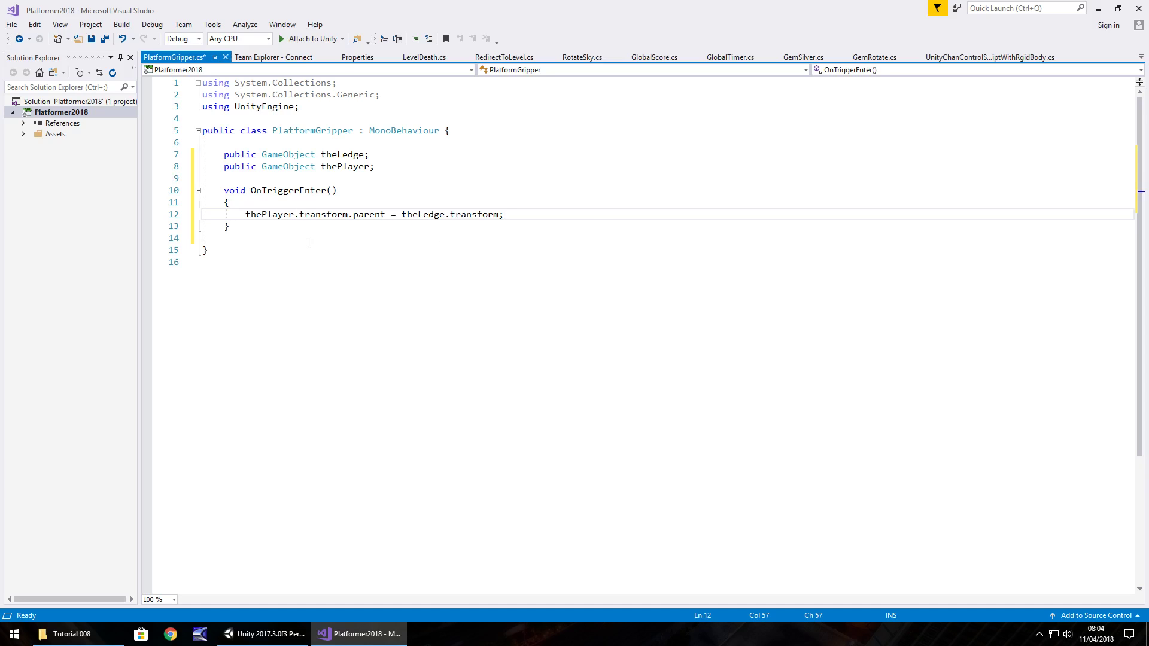
# - Add a void OnTriggerExit method stub below OnTriggerEnter
pyautogui.press('Down')
pyautogui.press('Return')
pyautogui.press('Return')
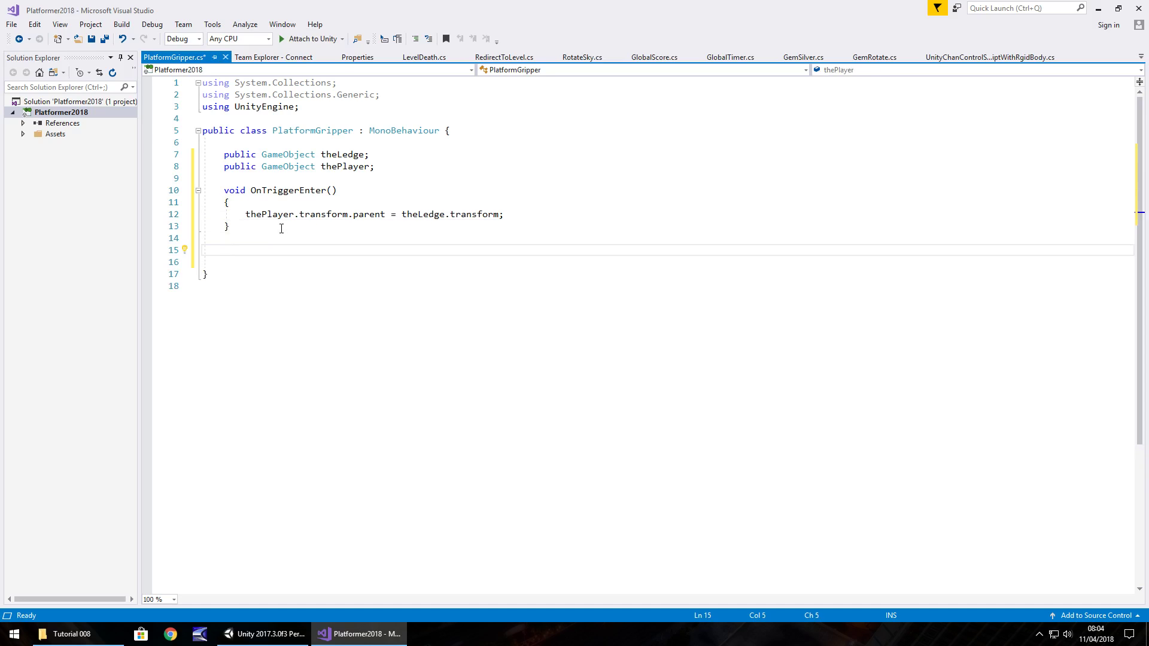
pyautogui.write('void OnTrig')
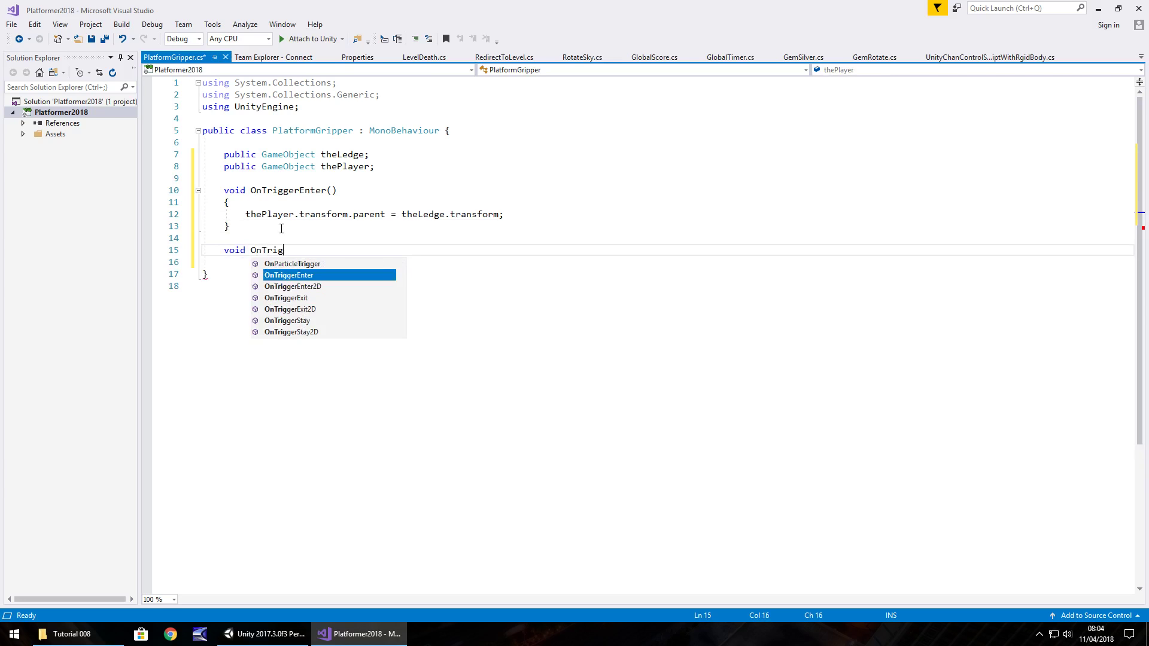
pyautogui.write('gerExit')
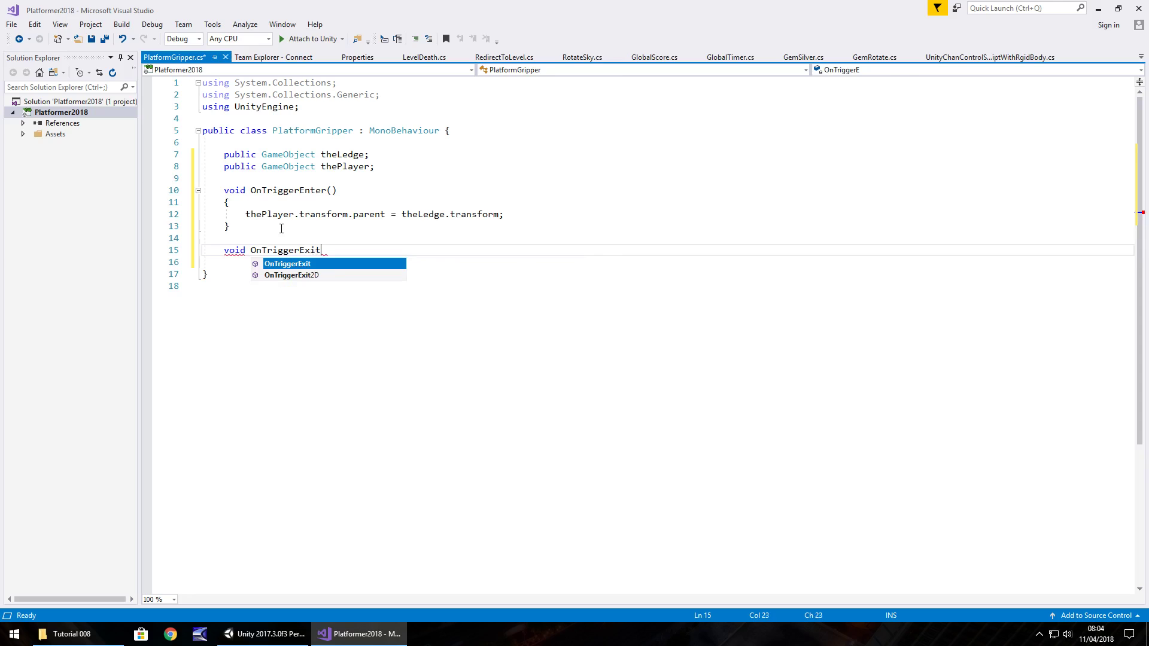
pyautogui.press('Tab')
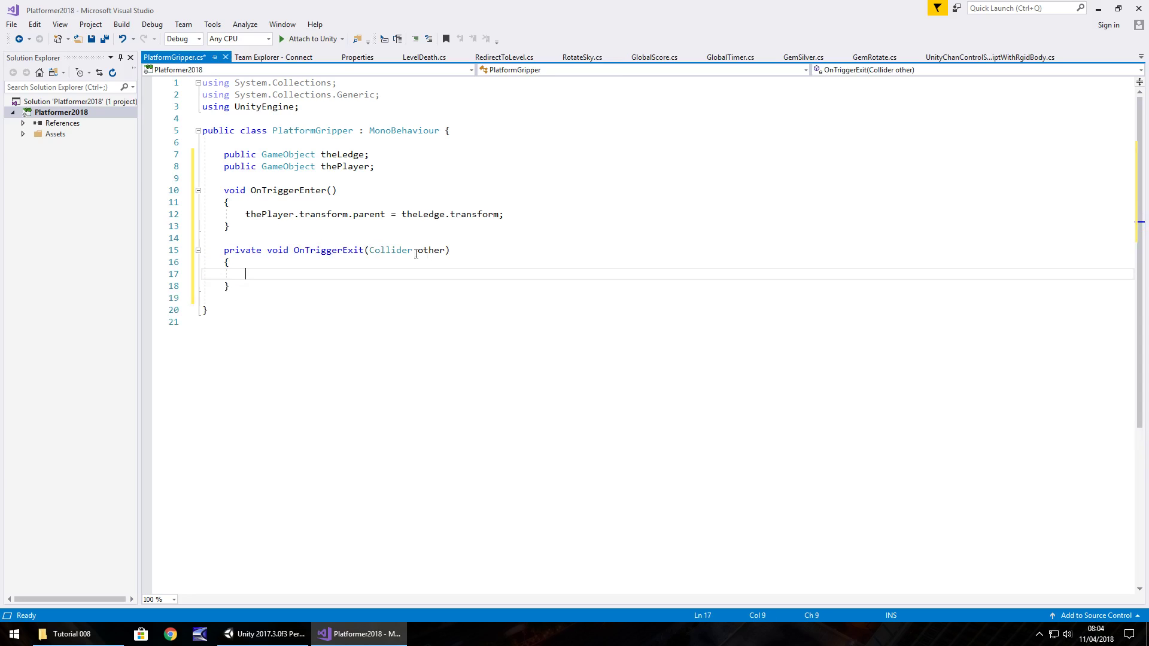
# - Remove the private modifier and the Collider other parameter from OnTriggerExit
pyautogui.moveTo(264, 254); pyautogui.dragTo(224, 252)
pyautogui.press('BackSpace')
pyautogui.moveTo(402, 251); pyautogui.dragTo(250, 252)
pyautogui.click(395, 251)
pyautogui.moveTo(402, 251); pyautogui.dragTo(326, 251)
pyautogui.press('BackSpace')
# - Write thePlayer.transform.parent = null; in OnTriggerExit and save the PlatformGripper script
pyautogui.click(279, 270)
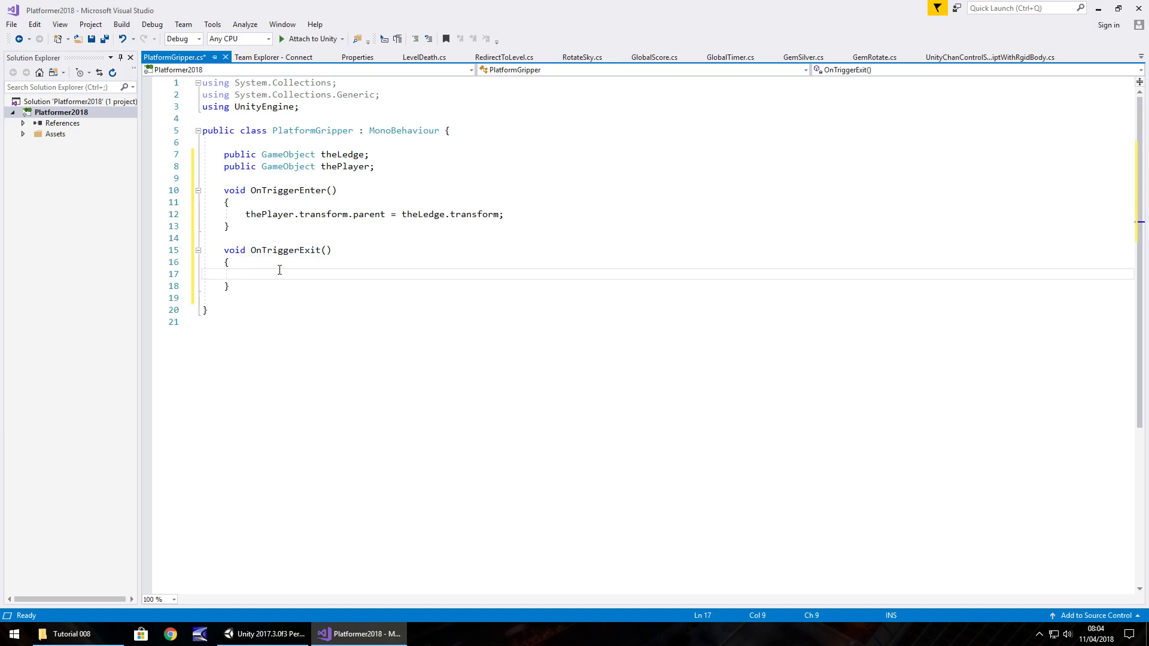
pyautogui.write('the')
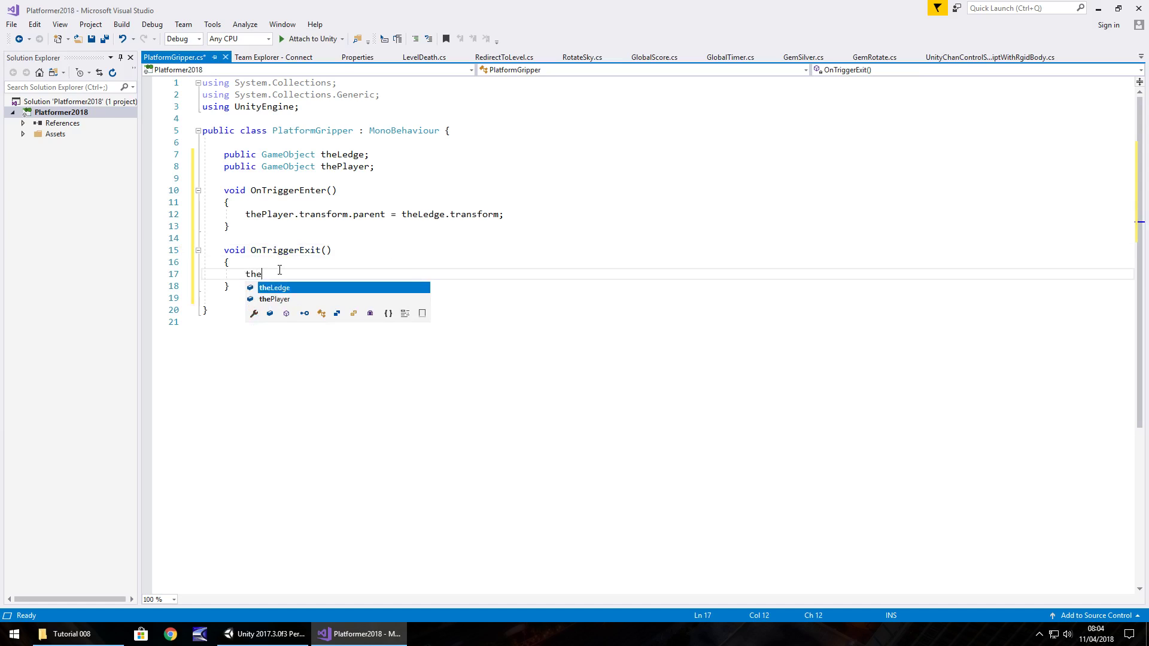
pyautogui.write('Player')
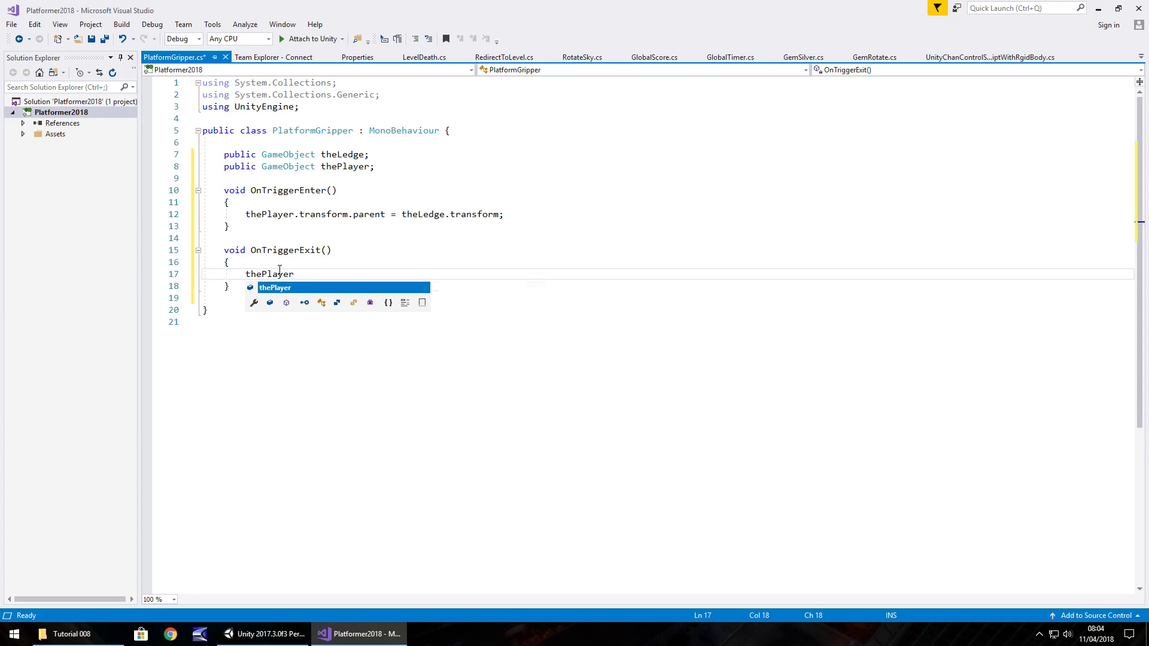
pyautogui.write('.transfor')
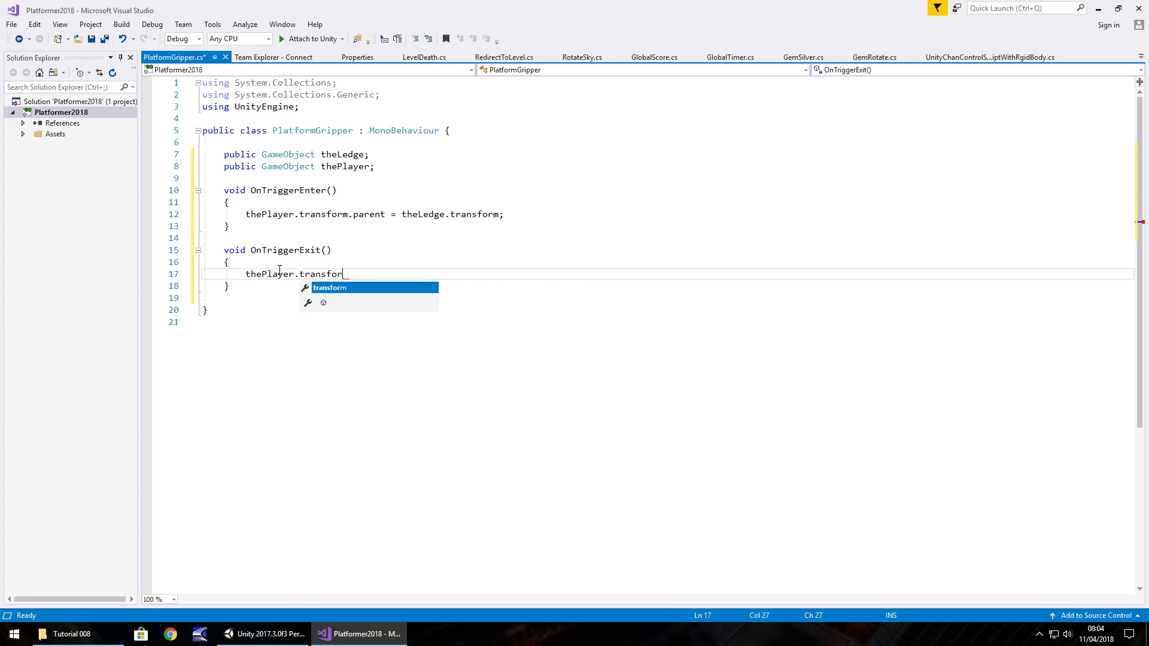
pyautogui.write('m.parent ')
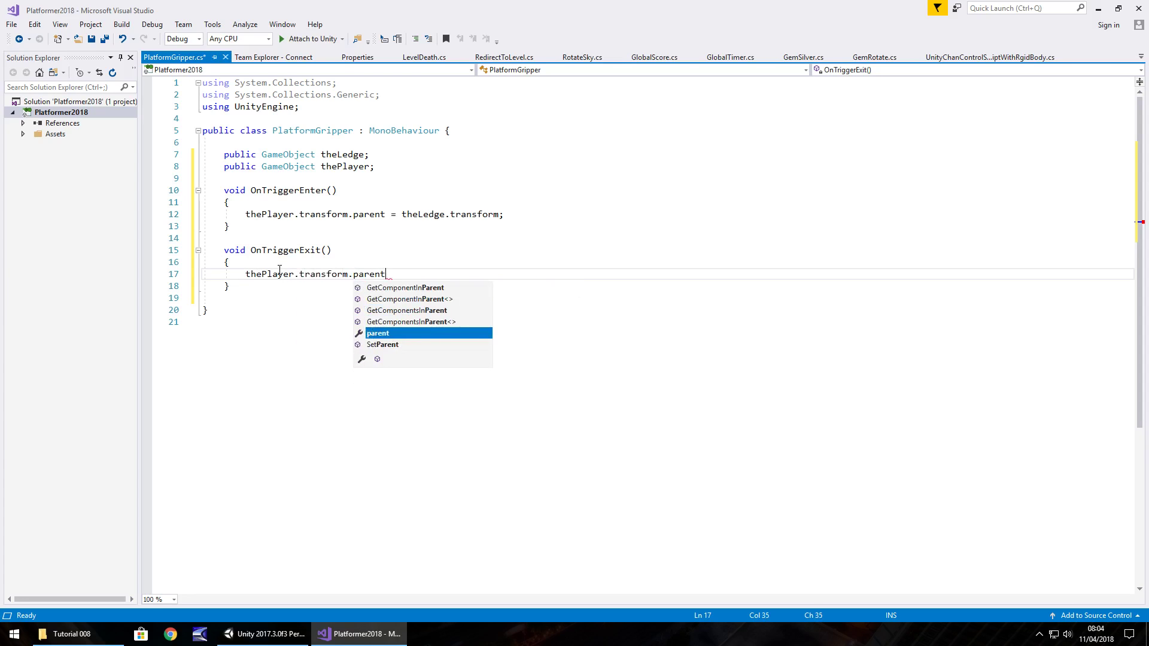
pyautogui.write('=')
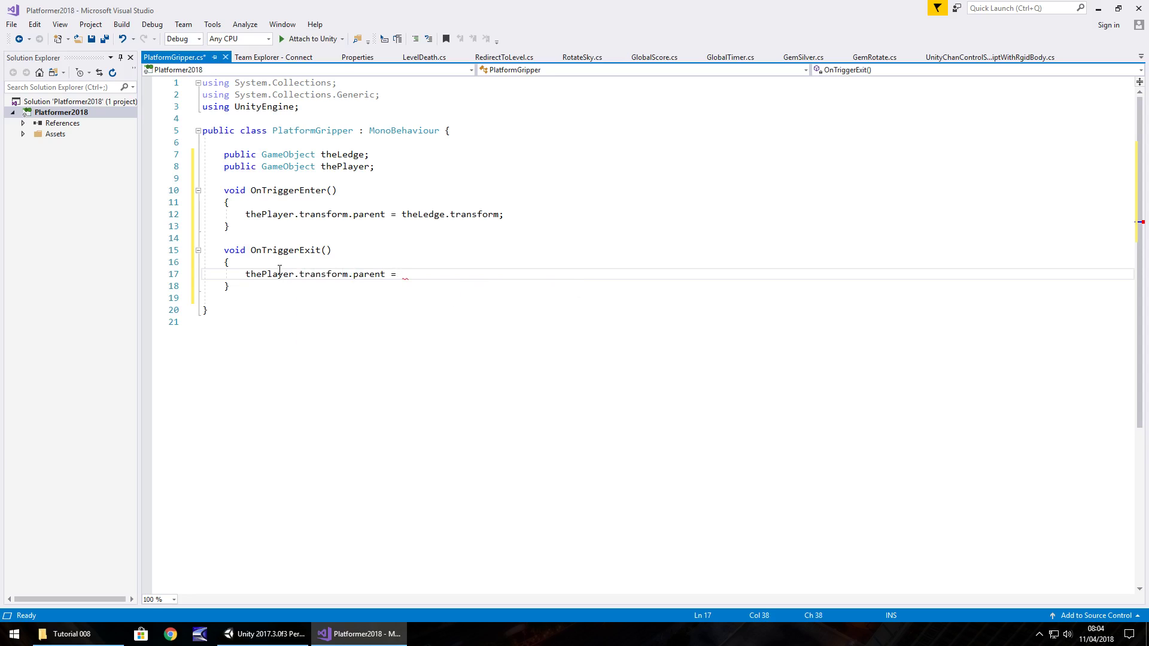
pyautogui.write(' null;')
pyautogui.hotkey('ctrl', 's')
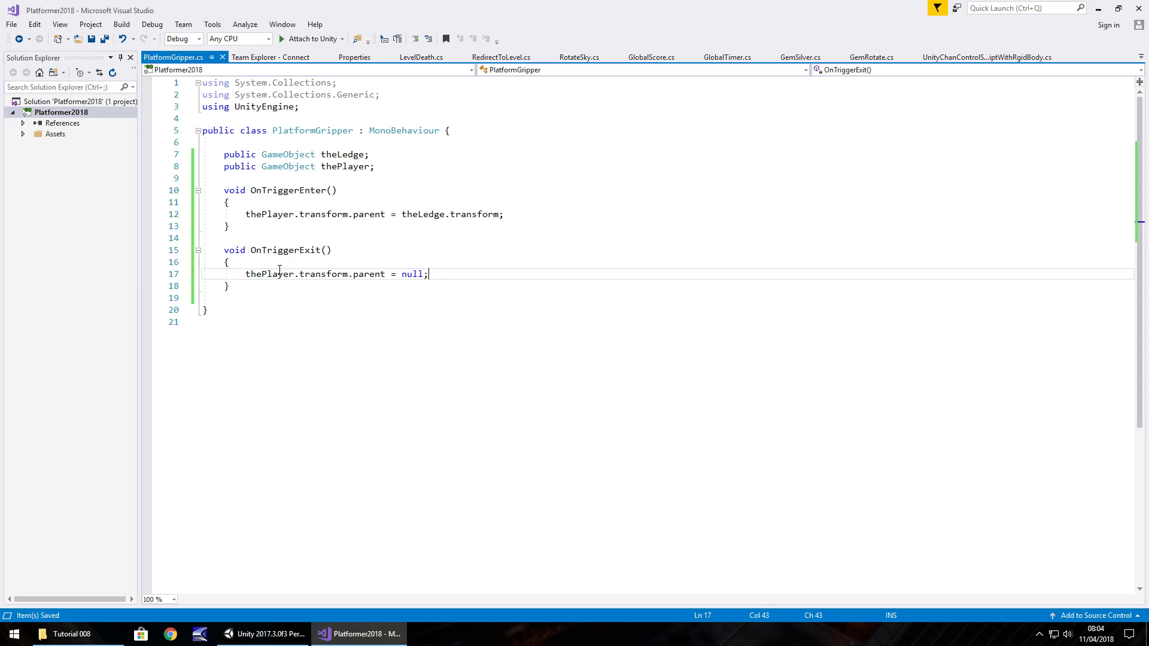
# - Back in Unity, attach PlatformGripper to PlatformGrip with unitychan as The Player and Platform001 as The Ledge
pyautogui.moveTo(271, 640)
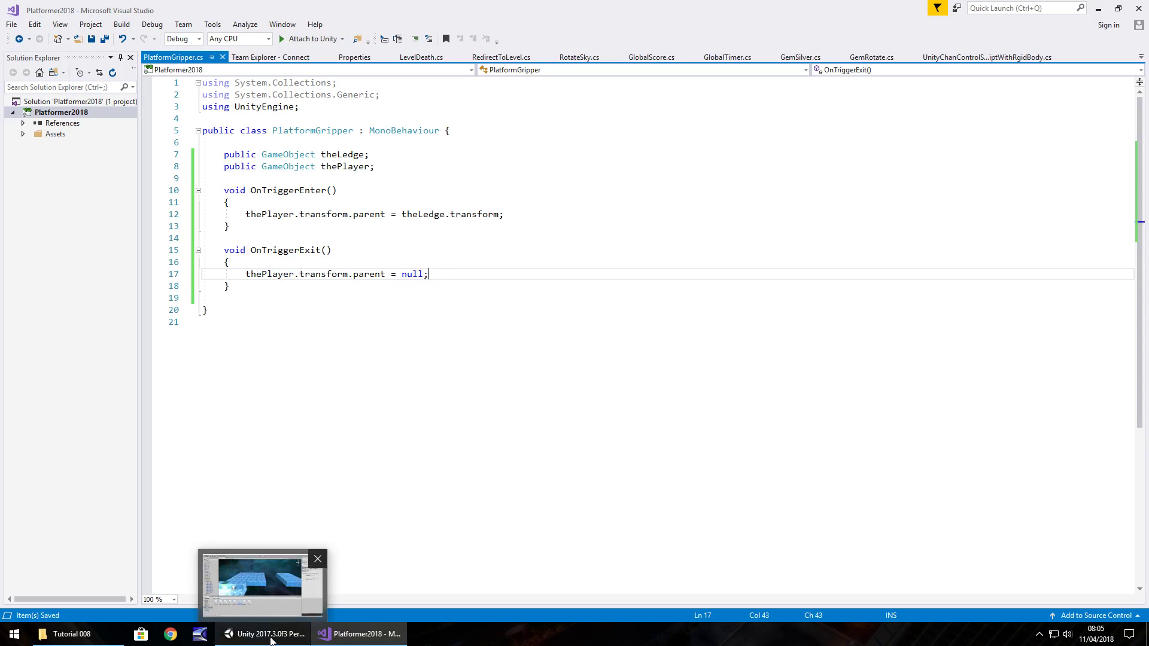
pyautogui.click(271, 639)
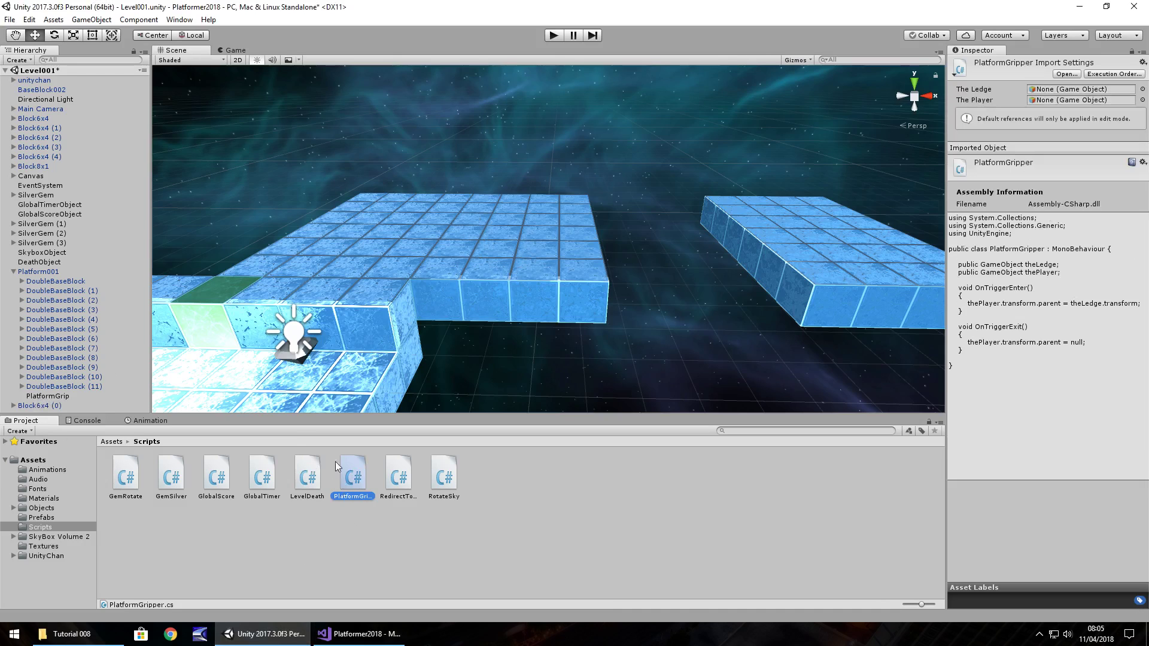
pyautogui.moveTo(354, 479); pyautogui.dragTo(55, 396)
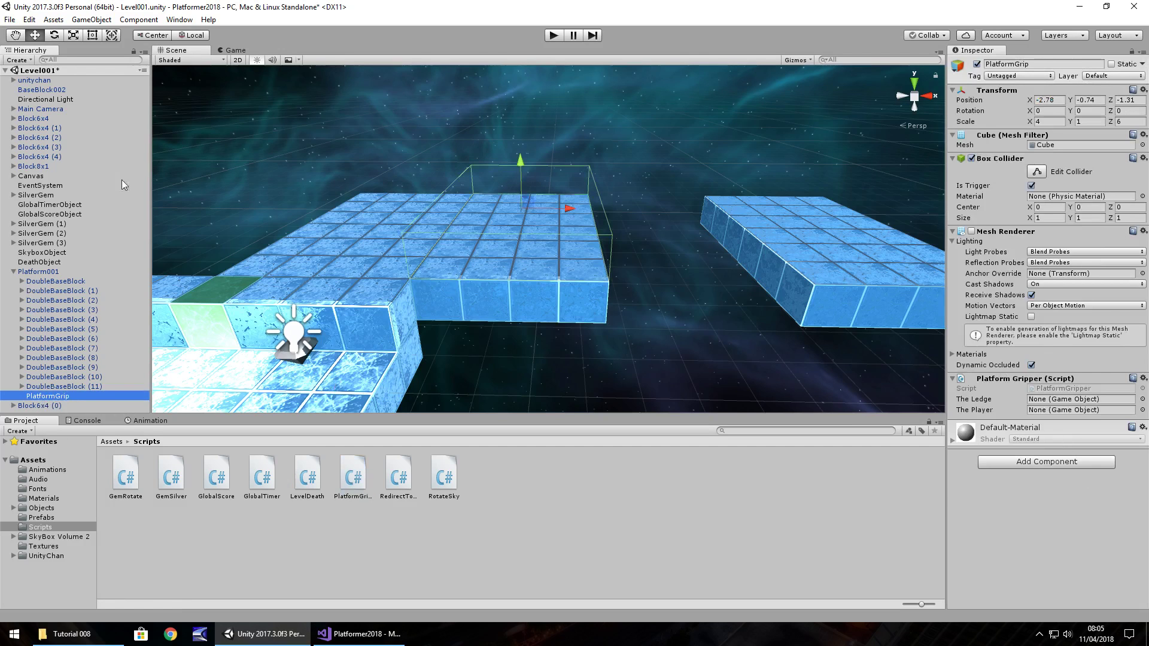
pyautogui.moveTo(37, 81); pyautogui.dragTo(1056, 411)
pyautogui.moveTo(27, 276); pyautogui.dragTo(1053, 399)
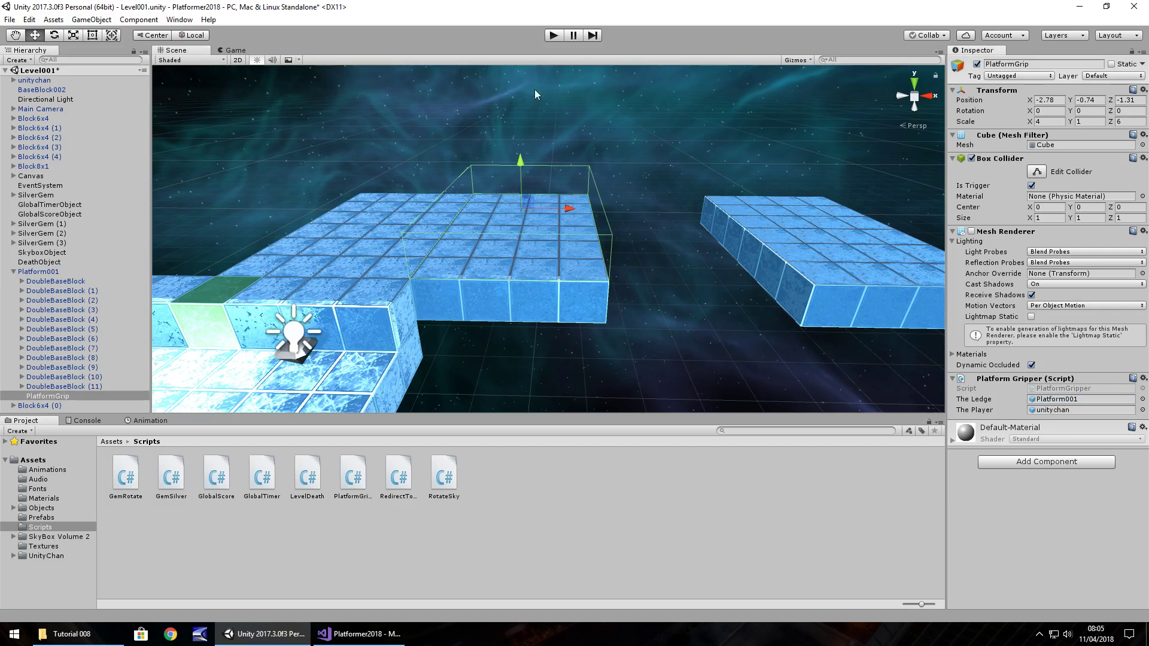
# - Enter play mode and run and jump along the first platform collecting gems
pyautogui.click(552, 36)
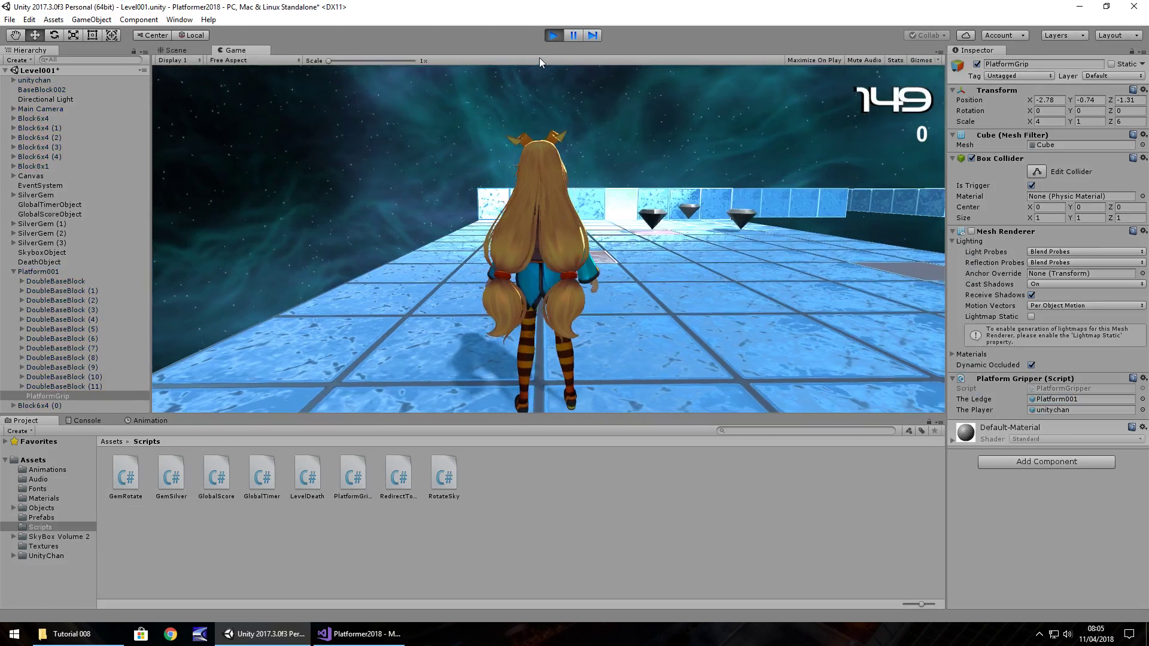
pyautogui.press('space')
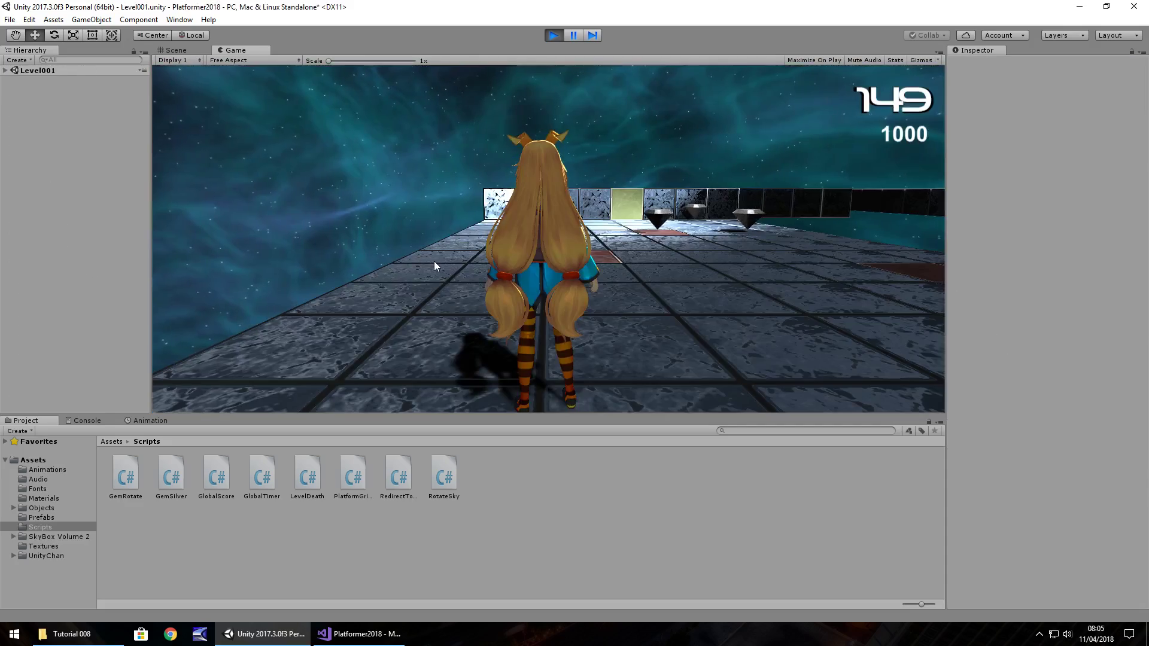
pyautogui.press('Up')
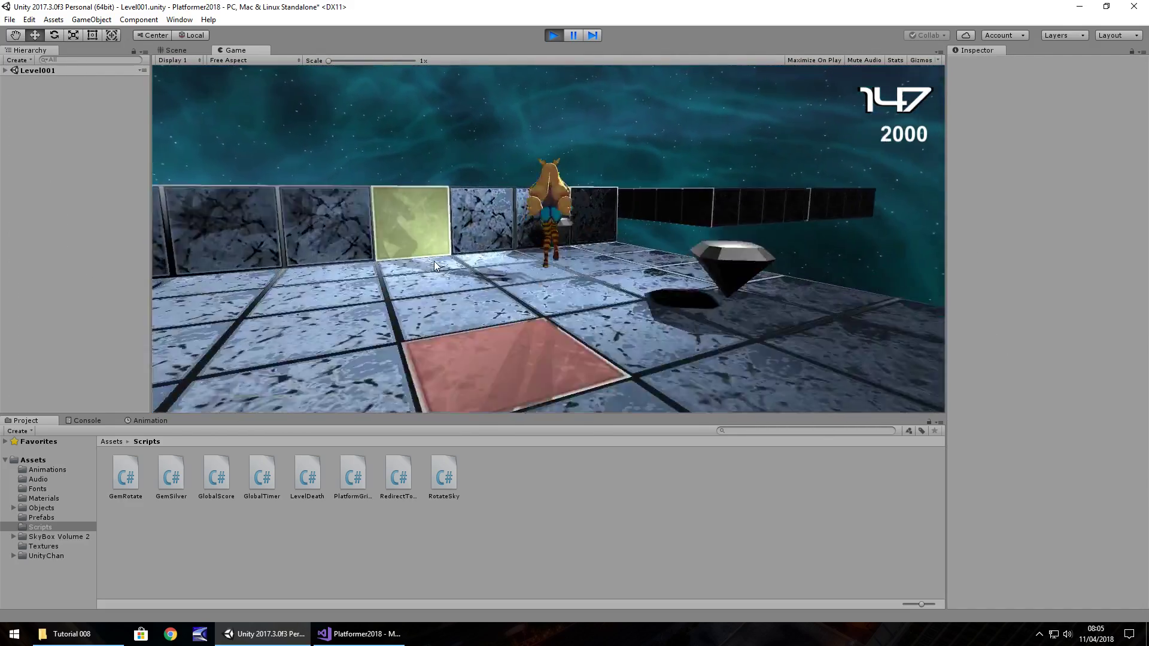
pyautogui.press('space')
pyautogui.press('Up')
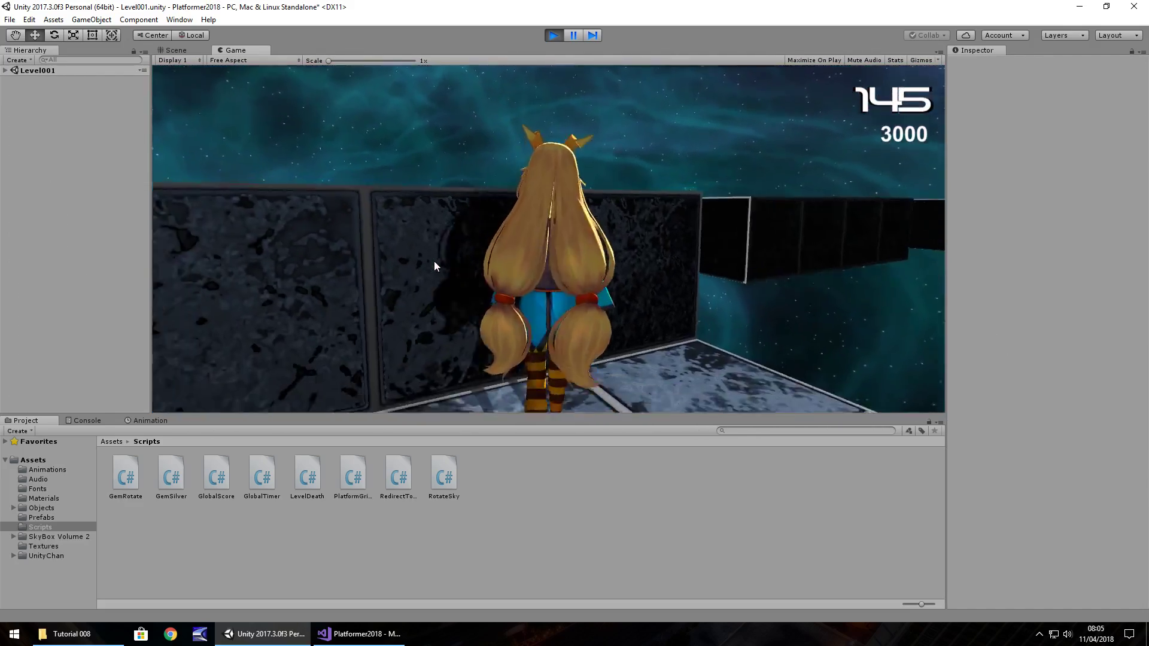
pyautogui.press('Down')
pyautogui.press('space')
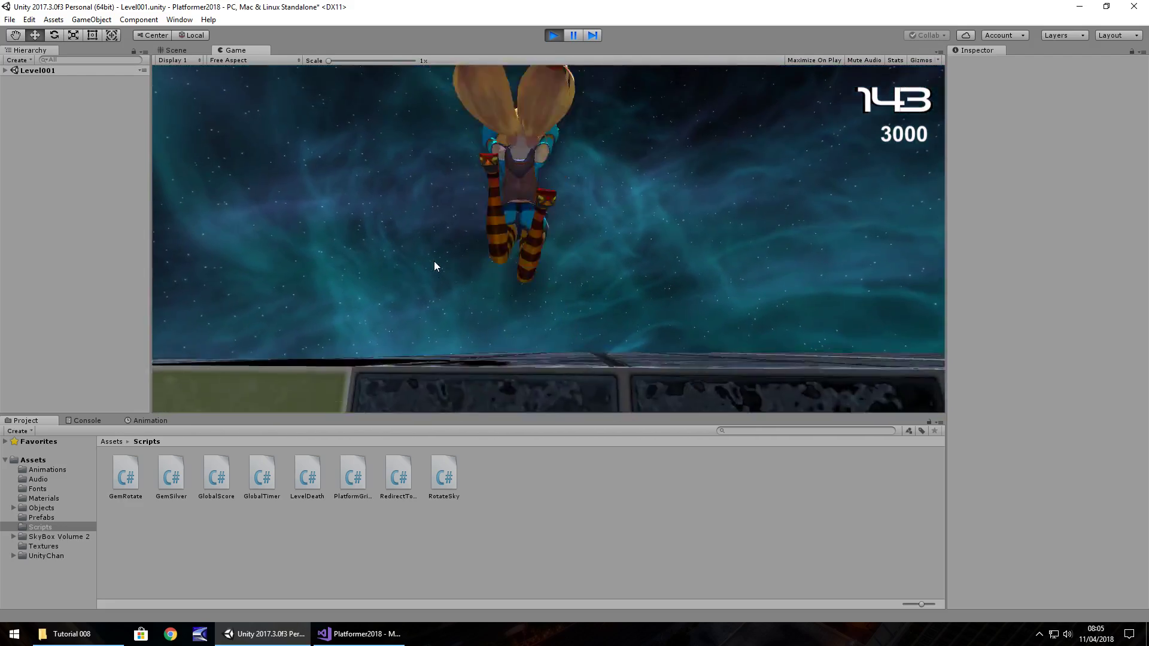
# - Drop to the lower level, jump across the raised black block, then stop play mode
pyautogui.press('Right')
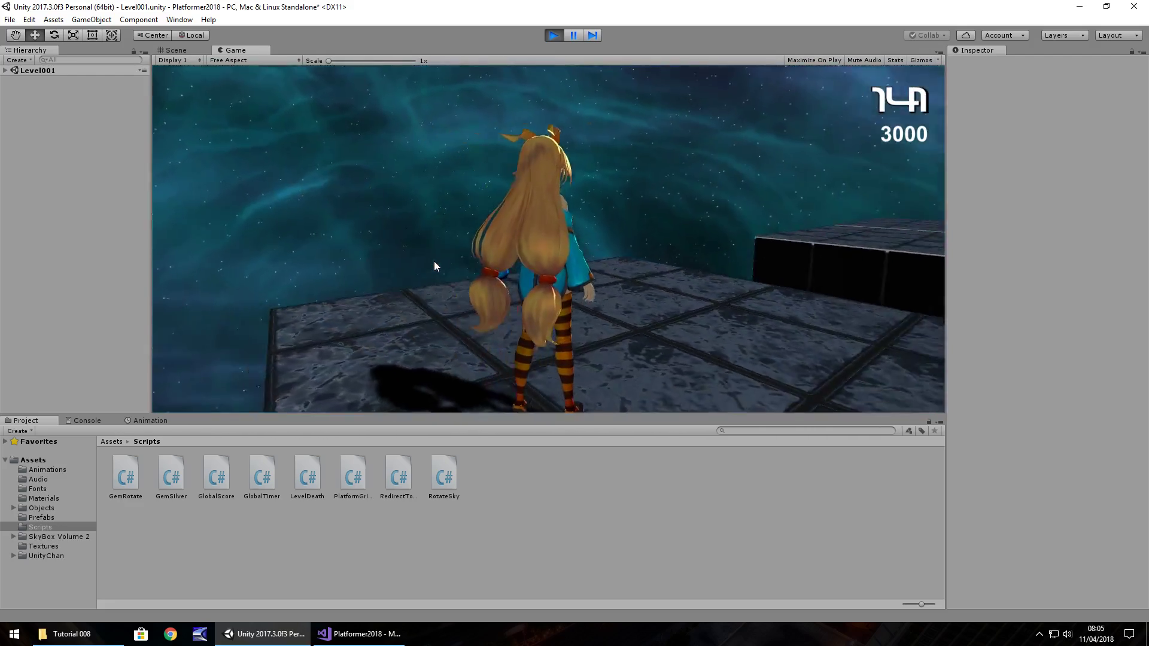
pyautogui.press('Up')
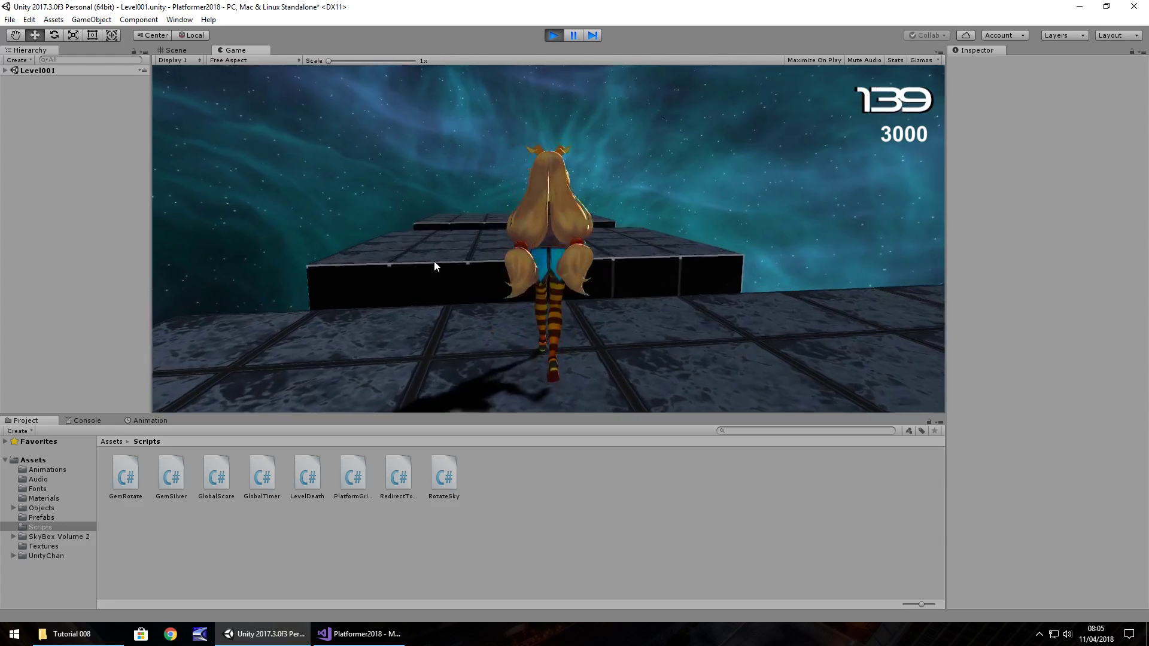
pyautogui.press('space')
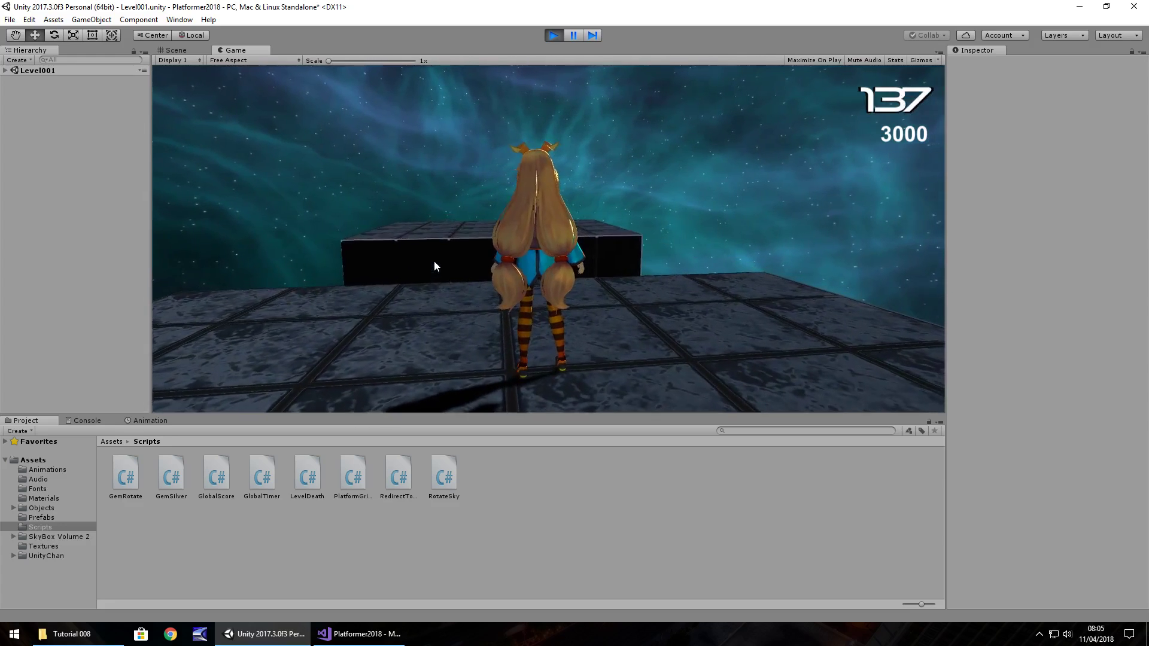
pyautogui.press('Up')
pyautogui.press('space')
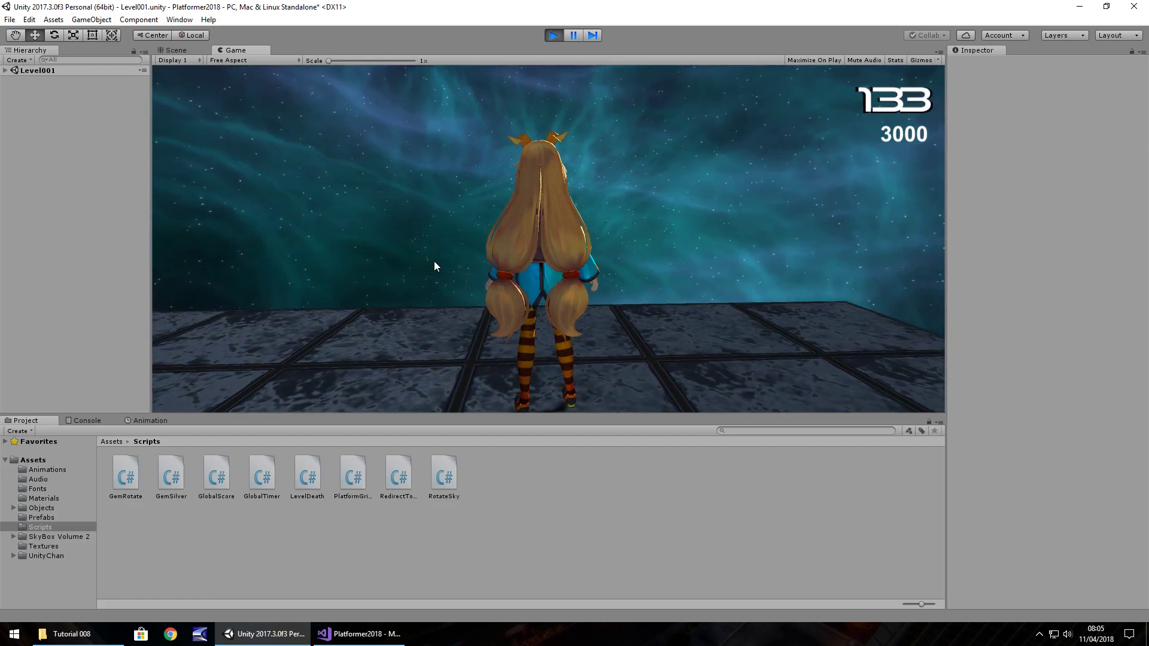
pyautogui.hotkey('ctrl', 'p')
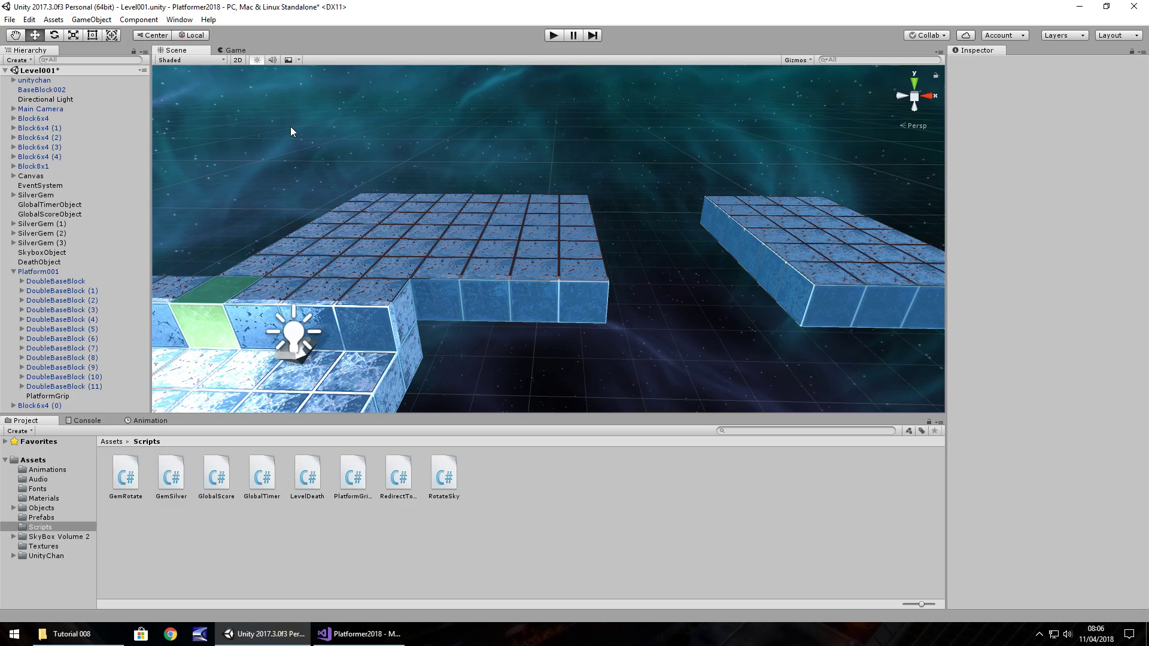
# - Duplicate an edge cube of Block6x4 (0) and move the copy to the Hierarchy root
pyautogui.moveTo(291, 131); pyautogui.dragTo(405, 226, button='right')
pyautogui.click(427, 268)
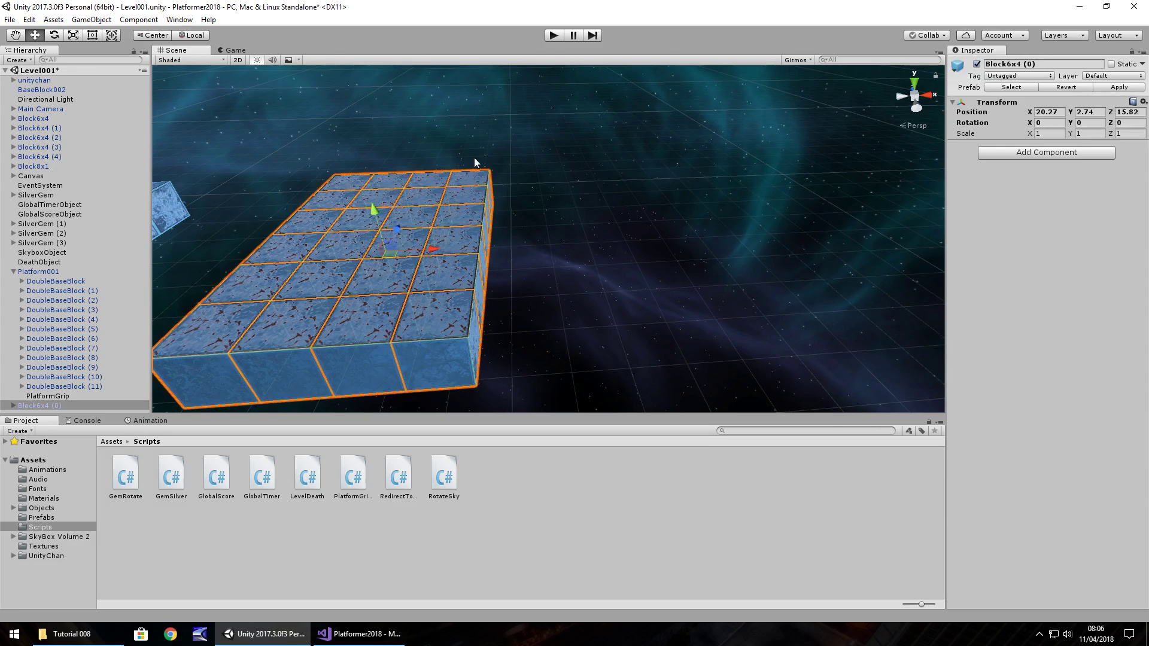
pyautogui.moveTo(428, 268); pyautogui.dragTo(388, 276, button='right')
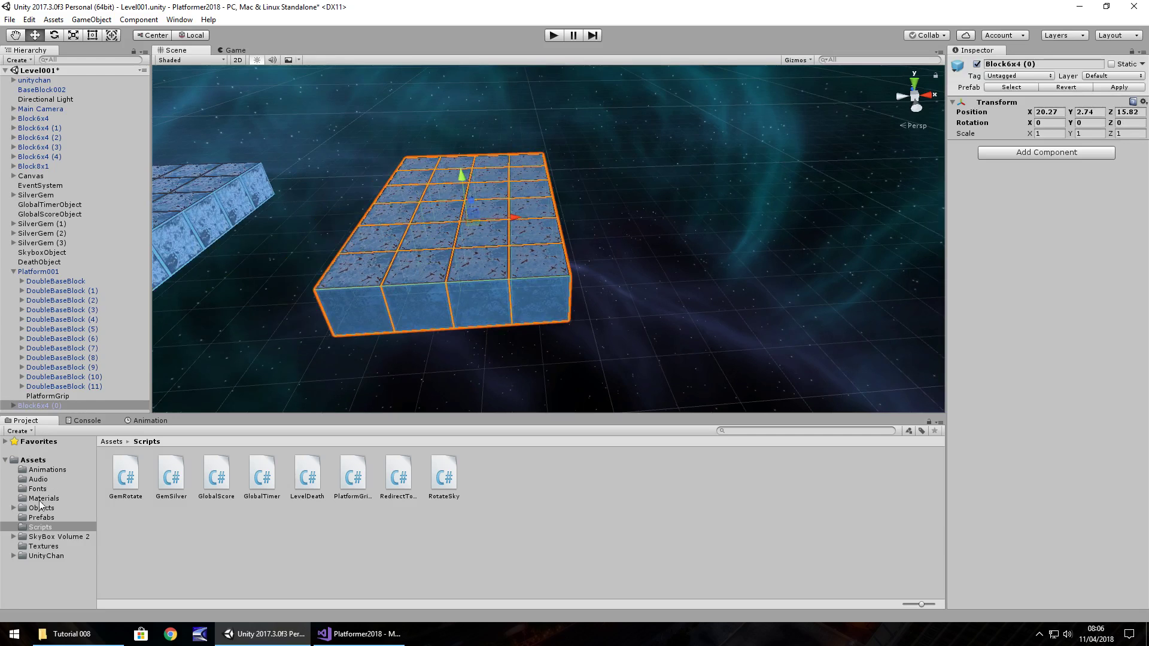
pyautogui.click(44, 546)
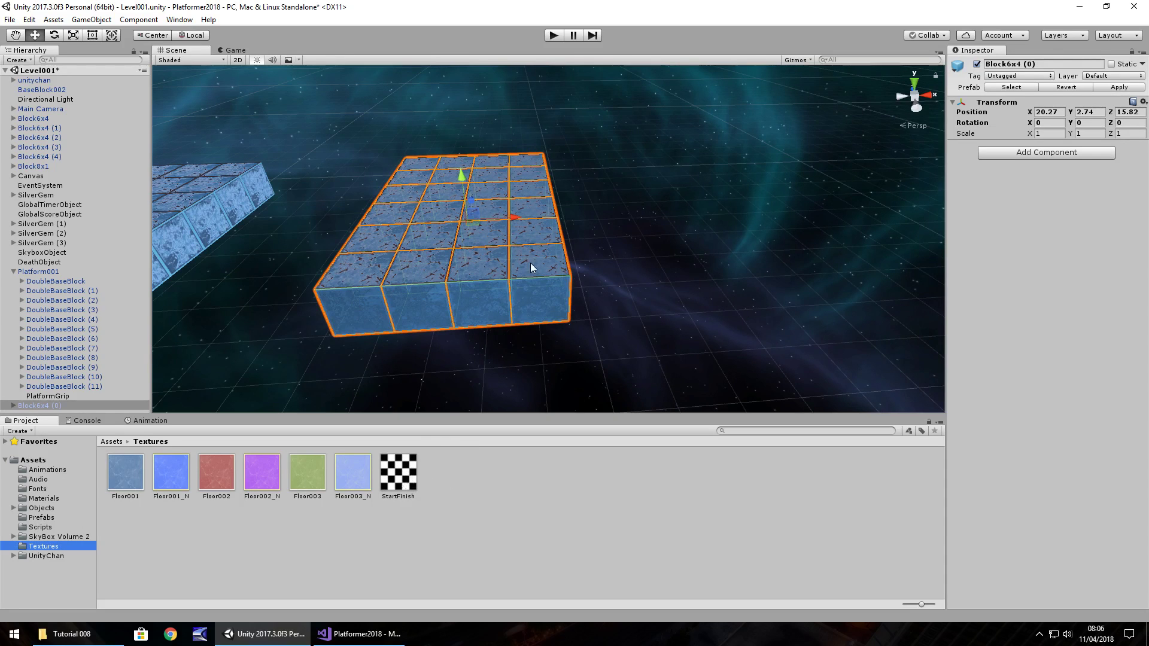
pyautogui.click(536, 211)
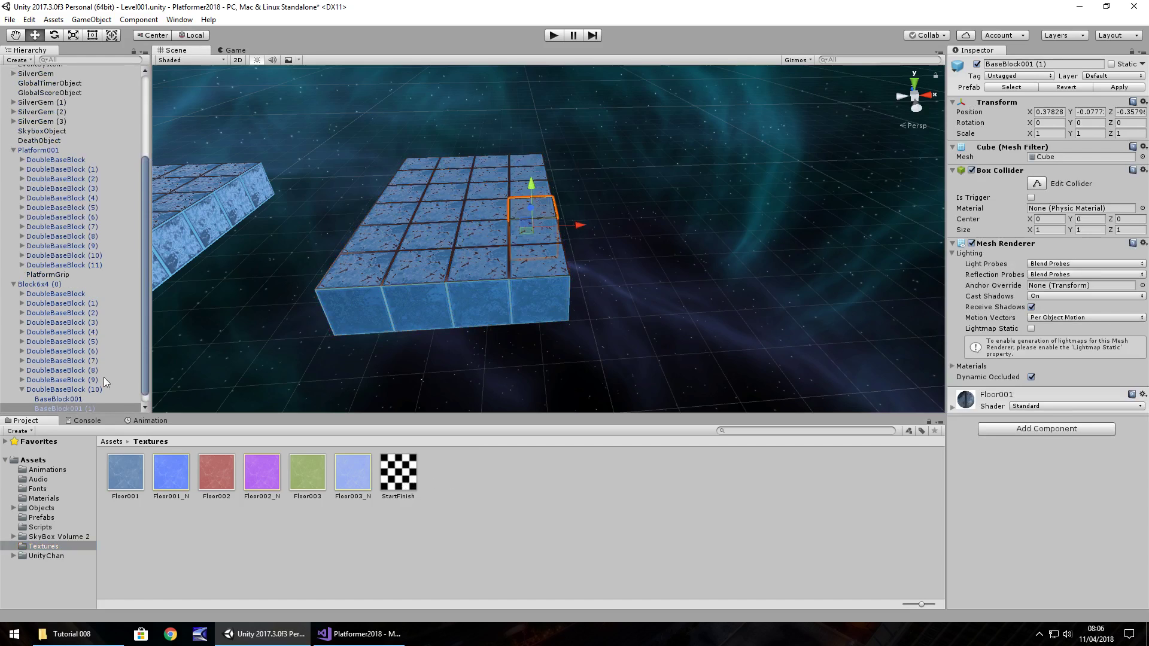
pyautogui.hotkey('ctrl', 'd')
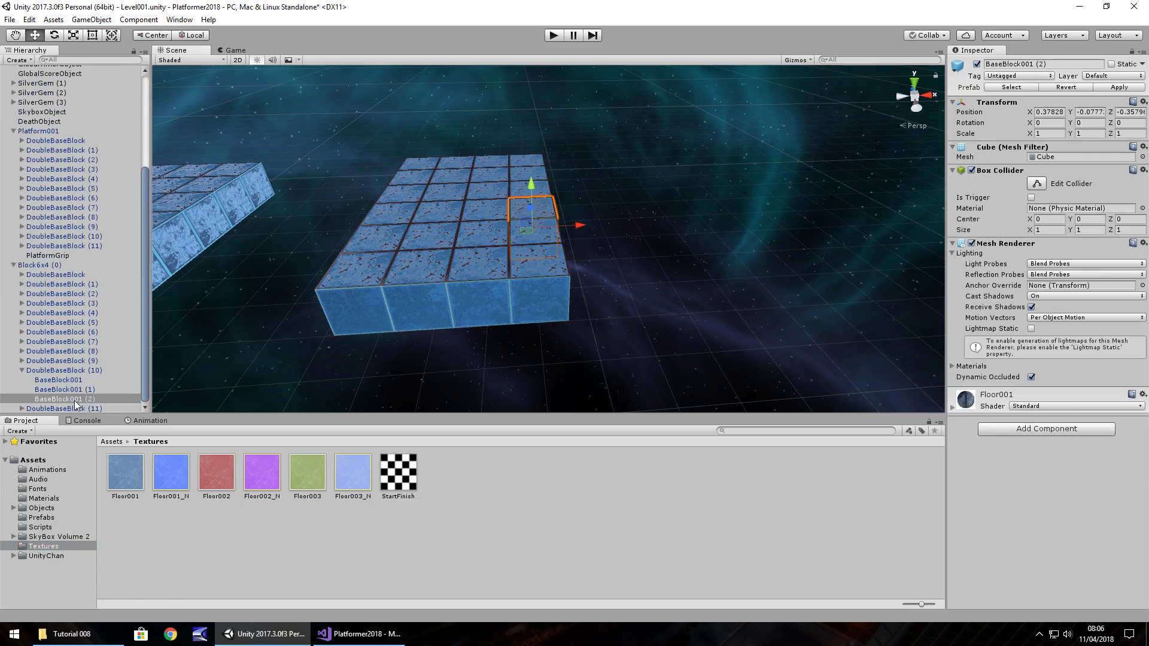
pyautogui.moveTo(71, 406); pyautogui.dragTo(34, 133)
# - Rename the copied cube FinishBlock001
pyautogui.rightClick(37, 132)
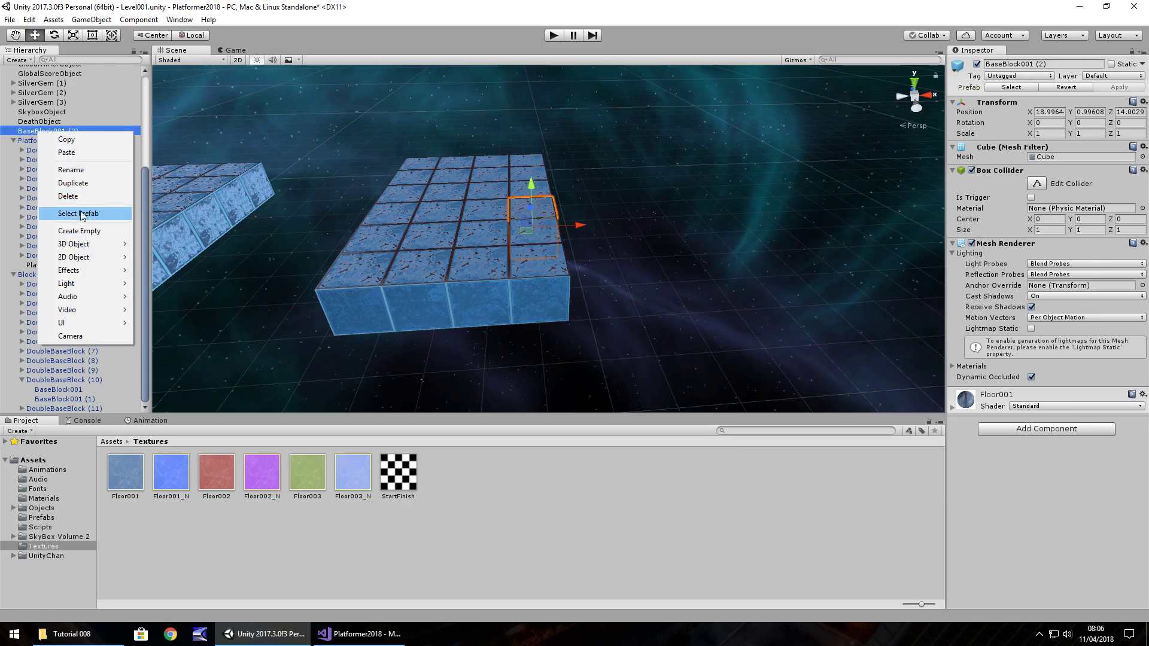
pyautogui.click(75, 170)
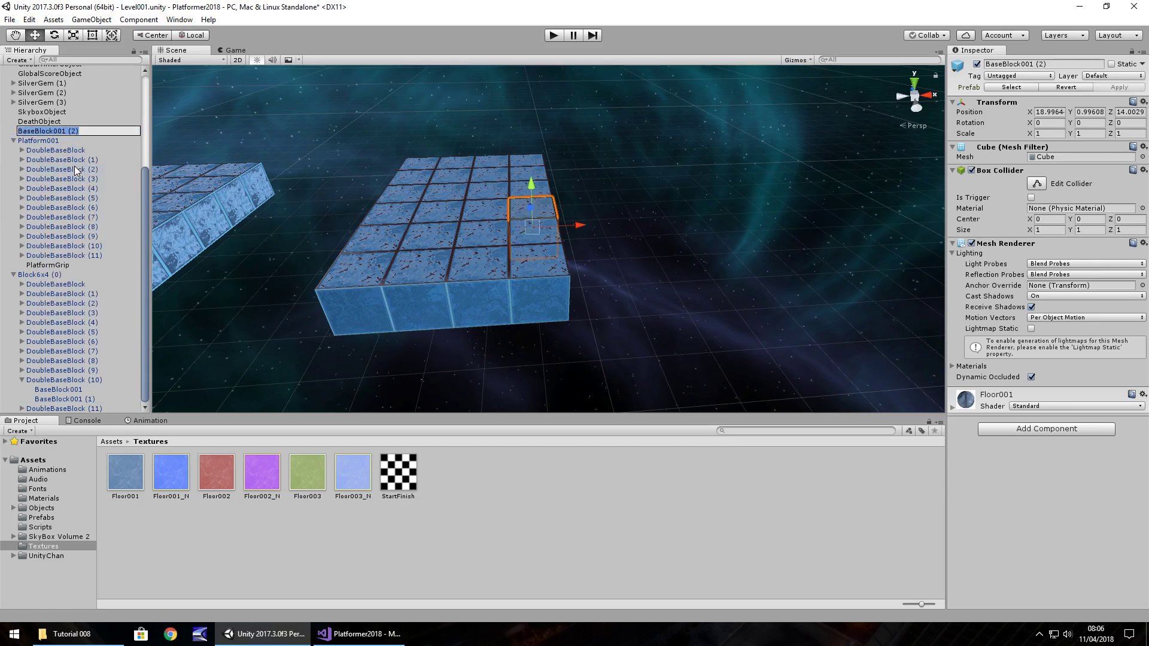
pyautogui.write('FinishBlock001')
pyautogui.press('Return')
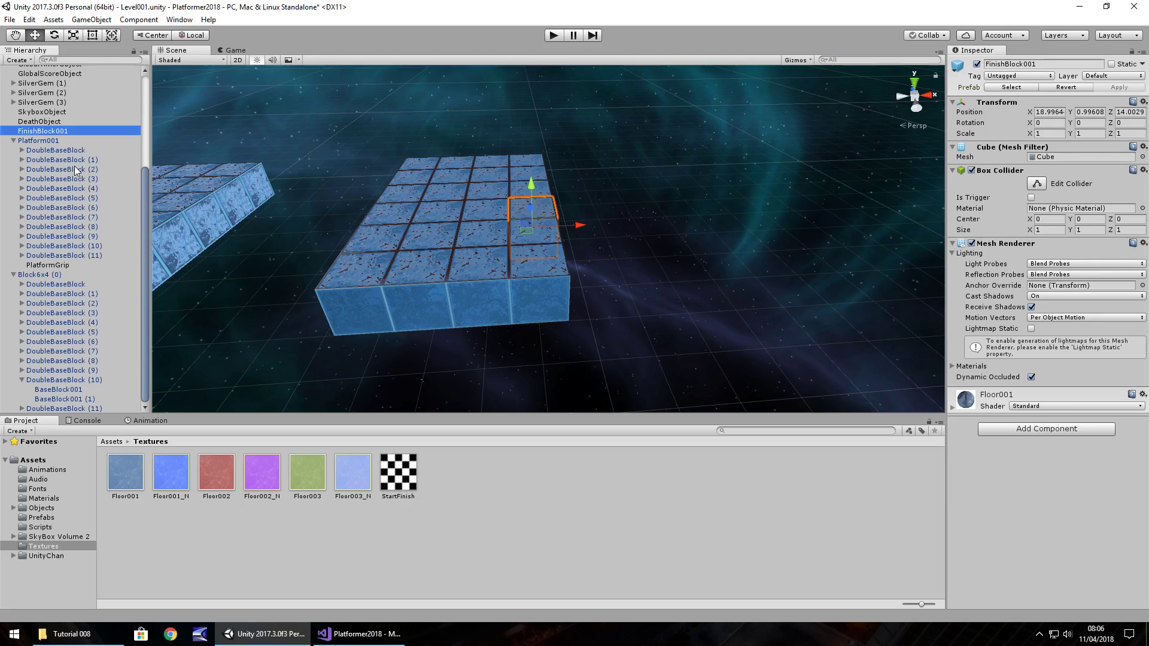
# - Move FinishBlock001 to X 20, apply the StartFinish texture, and duplicate it as StartFinish_N
pyautogui.moveTo(578, 225); pyautogui.dragTo(624, 224)
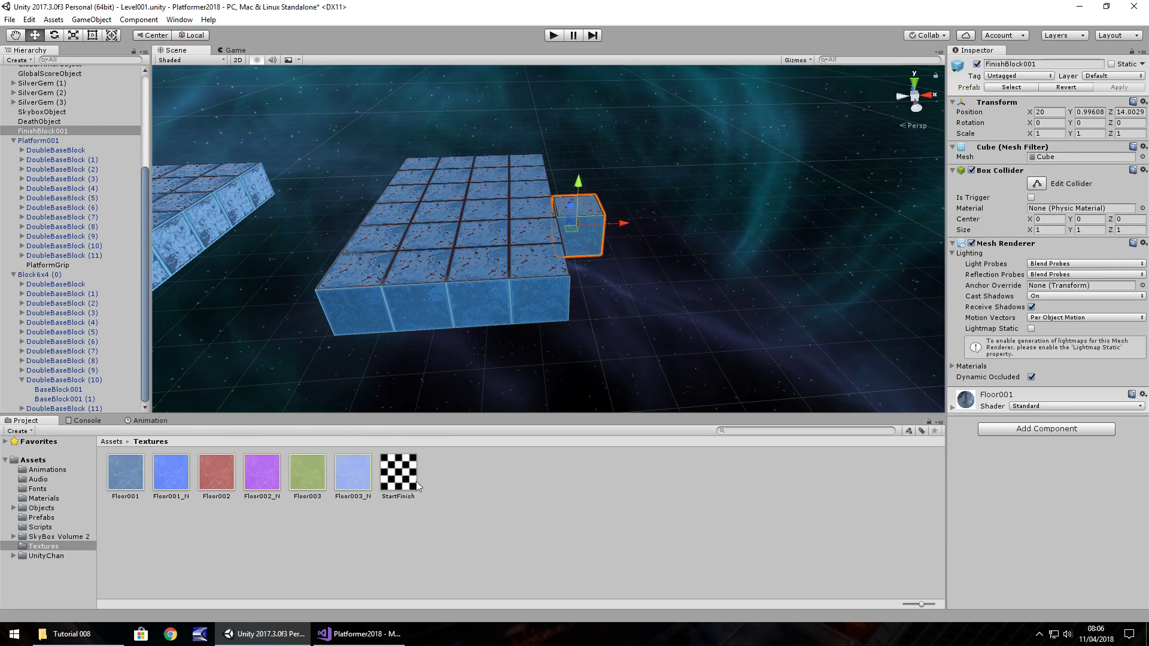
pyautogui.moveTo(398, 473); pyautogui.dragTo(44, 133)
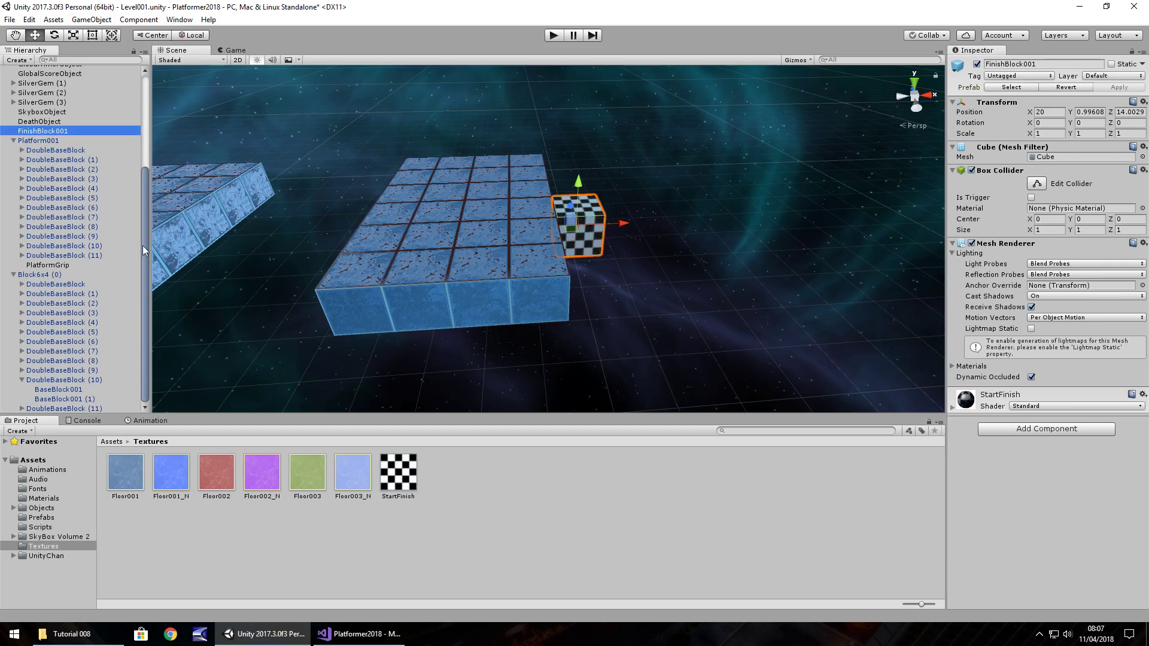
pyautogui.click(395, 485)
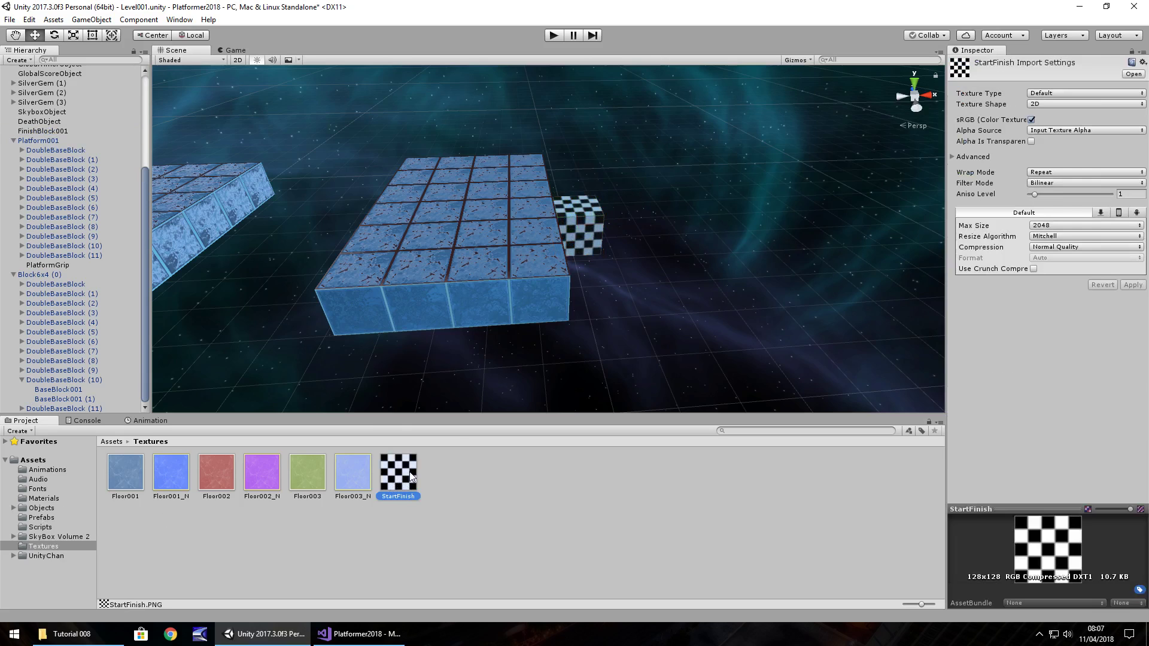
pyautogui.hotkey('ctrl', 'd')
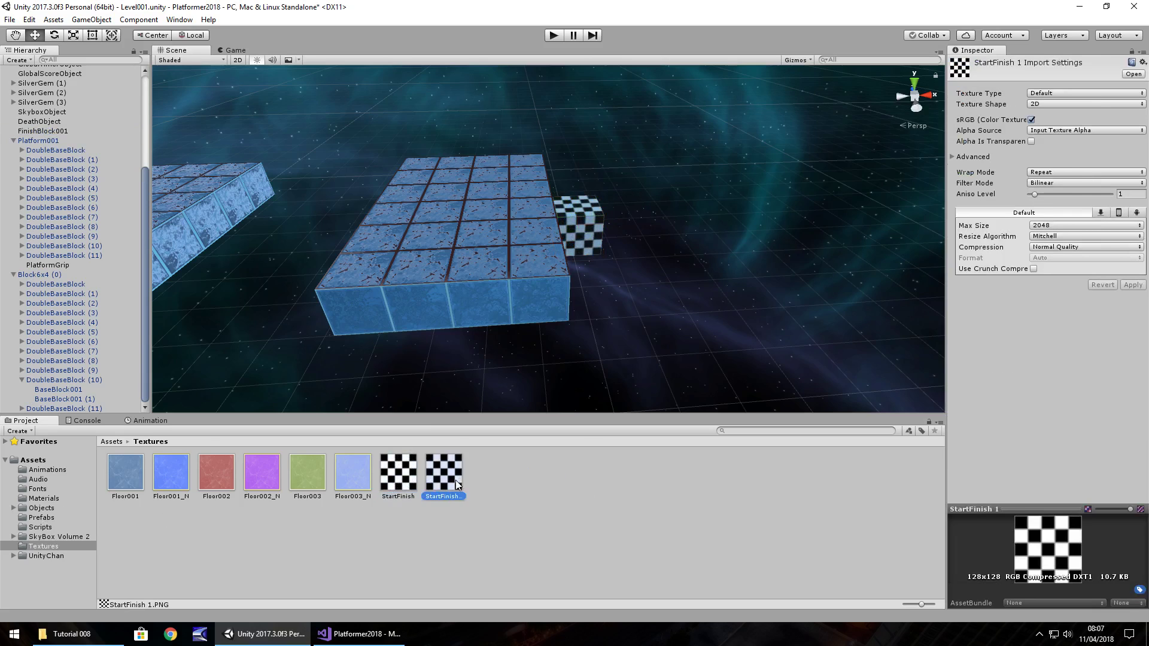
pyautogui.click(446, 497)
pyautogui.press('BackSpace')
pyautogui.write('_N')
pyautogui.press('Return')
# - Make StartFinish_N a normal map and assign it as the StartFinish material's Normal Map
pyautogui.click(1059, 96)
pyautogui.click(1056, 114)
pyautogui.click(1133, 264)
pyautogui.click(43, 499)
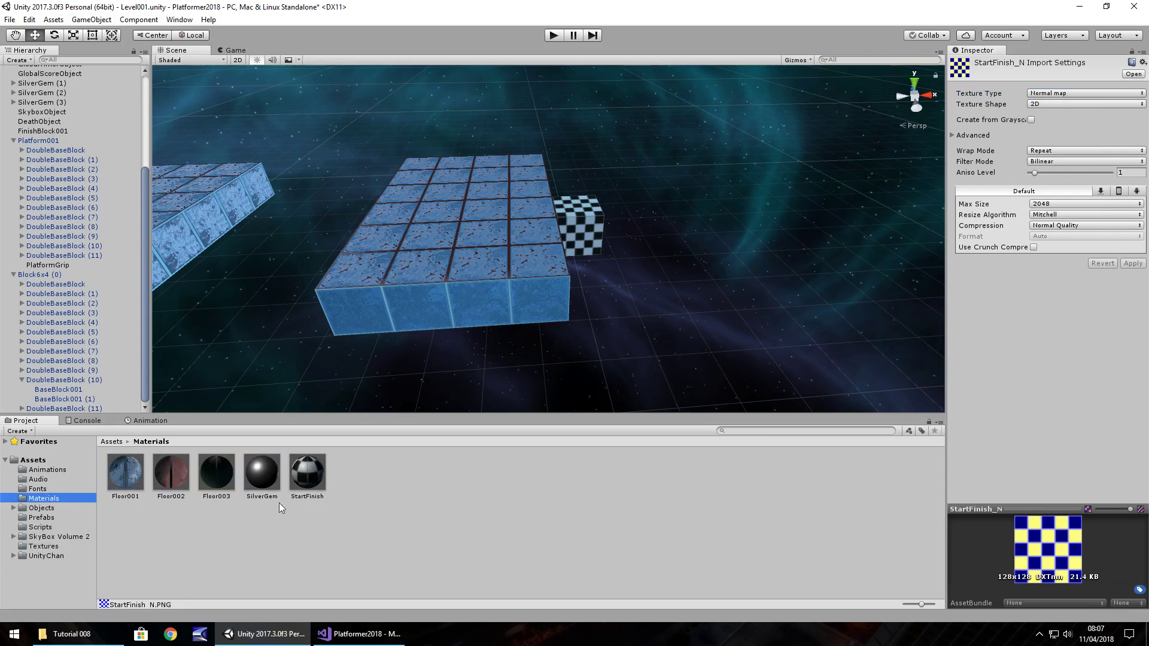
pyautogui.click(307, 473)
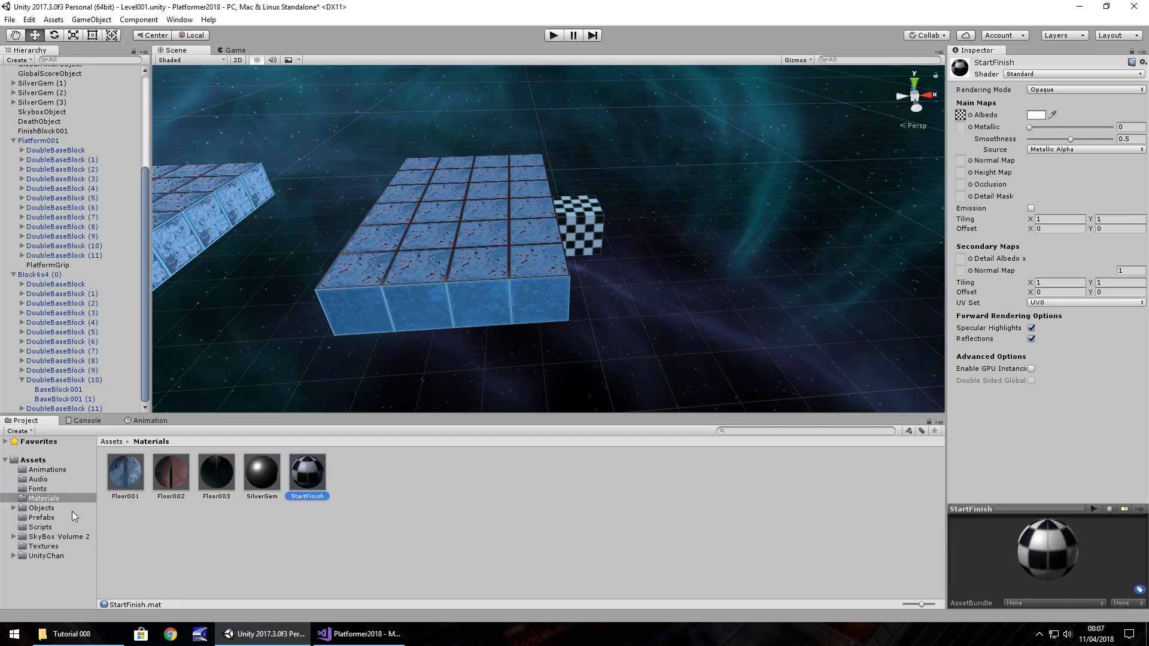
pyautogui.click(43, 546)
pyautogui.moveTo(444, 472); pyautogui.dragTo(960, 161)
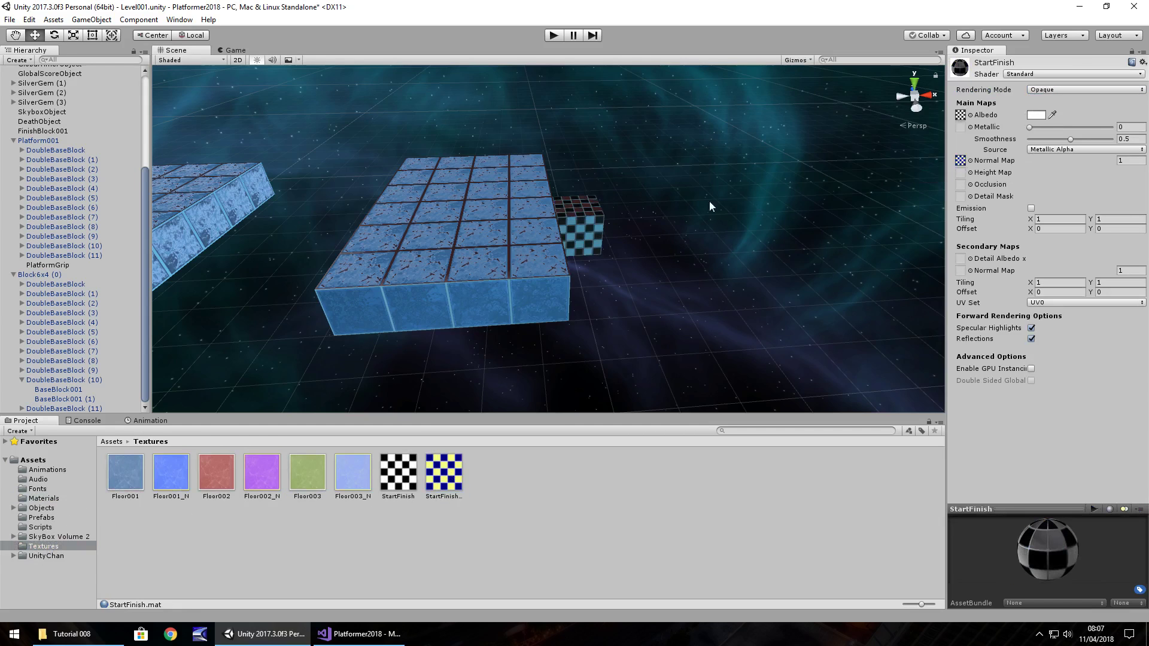
# - Adjust the StartFinish material's metallic value and set its smoothness to 0
pyautogui.keyDown('alt'); pyautogui.moveTo(710, 201); pyautogui.dragTo(517, 230); pyautogui.keyUp('alt')
pyautogui.keyDown('alt'); pyautogui.moveTo(766, 189); pyautogui.dragTo(778, 258); pyautogui.keyUp('alt')
pyautogui.moveTo(1036, 128); pyautogui.dragTo(984, 138)
pyautogui.moveTo(1072, 139)
pyautogui.mouseDown()
pyautogui.moveTo(1004, 142)
pyautogui.moveTo(1114, 140)
pyautogui.mouseUp()
pyautogui.write('0')
pyautogui.moveTo(634, 282)
pyautogui.keyDown('alt'); pyautogui.mouseDown()
pyautogui.moveTo(705, 287)
pyautogui.moveTo(680, 270)
pyautogui.moveTo(562, 287)
pyautogui.moveTo(690, 272)
pyautogui.moveTo(634, 281)
pyautogui.mouseUp(); pyautogui.keyUp('alt')
# - Duplicate FinishBlock001 into copies offset along Z, keeping height 1
pyautogui.click(43, 131)
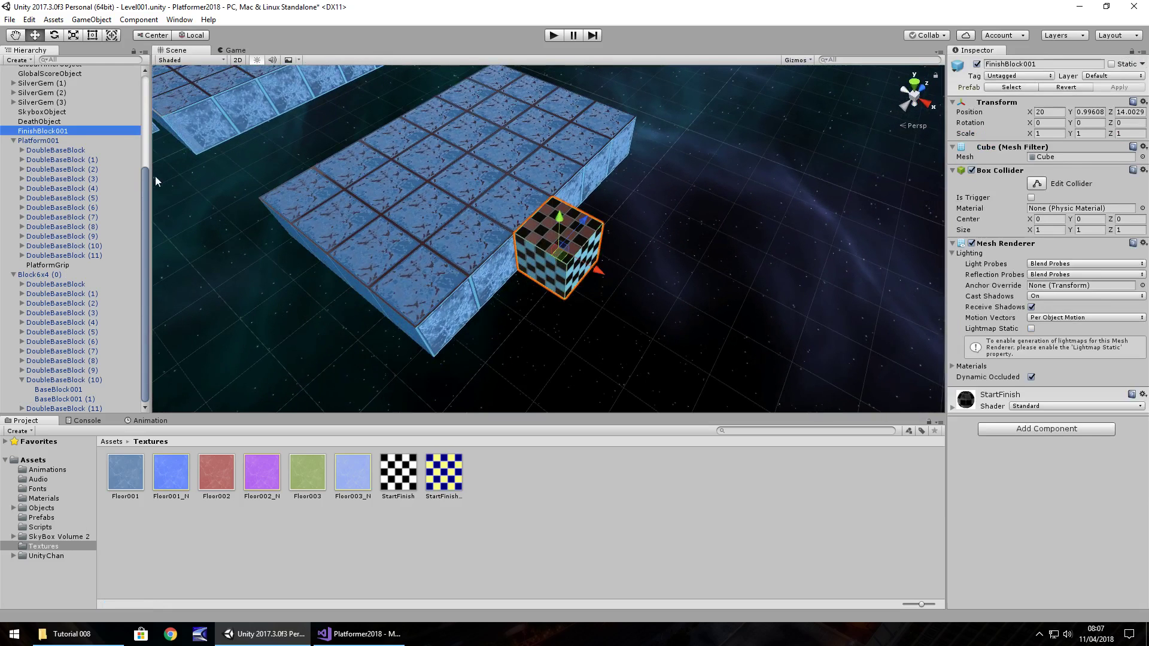
pyautogui.hotkey('ctrl', 'd')
pyautogui.keyDown('ctrl'); pyautogui.moveTo(584, 226); pyautogui.dragTo(552, 232); pyautogui.keyUp('ctrl')
pyautogui.hotkey('ctrl', 'd')
pyautogui.hotkey('ctrl', 'd')
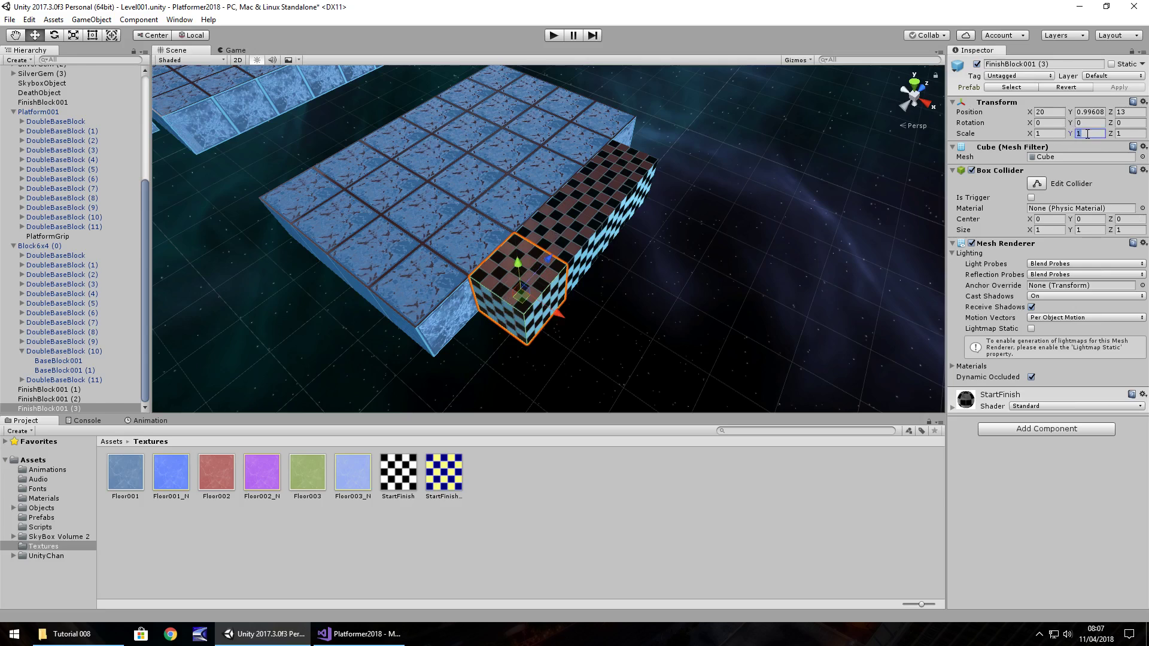
pyautogui.write('90')
pyautogui.press('BackSpace')
pyautogui.press('BackSpace')
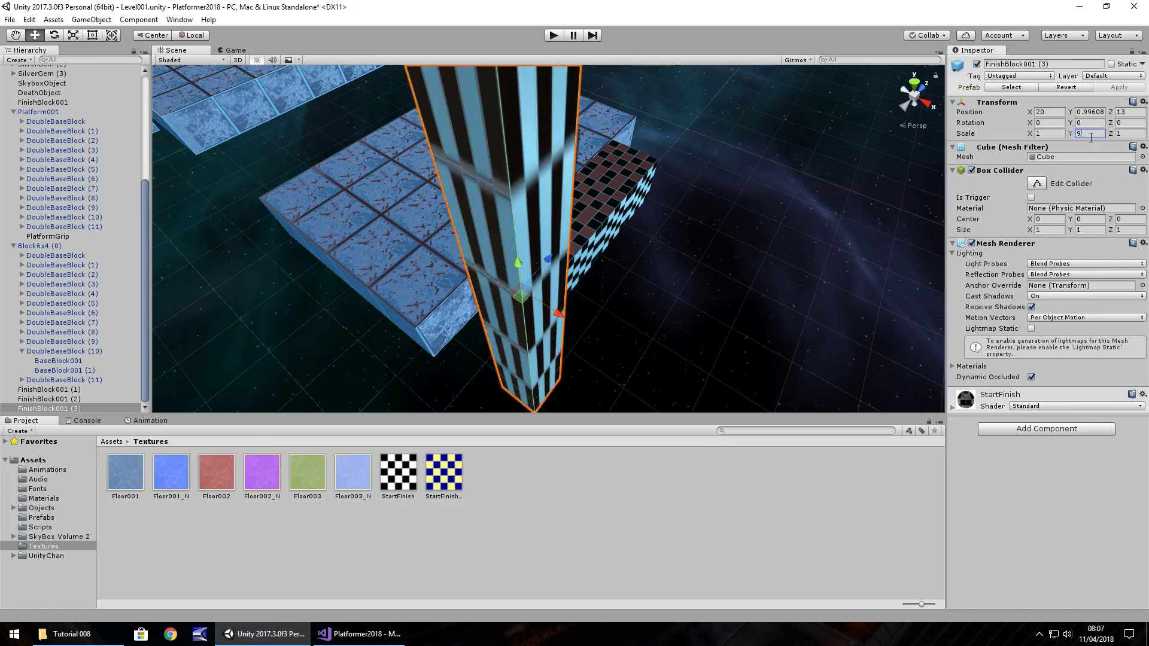
pyautogui.write('1')
# - Lay the finish cubes flat with 90-degree Y and X rotations
pyautogui.click(1094, 124)
pyautogui.write('90')
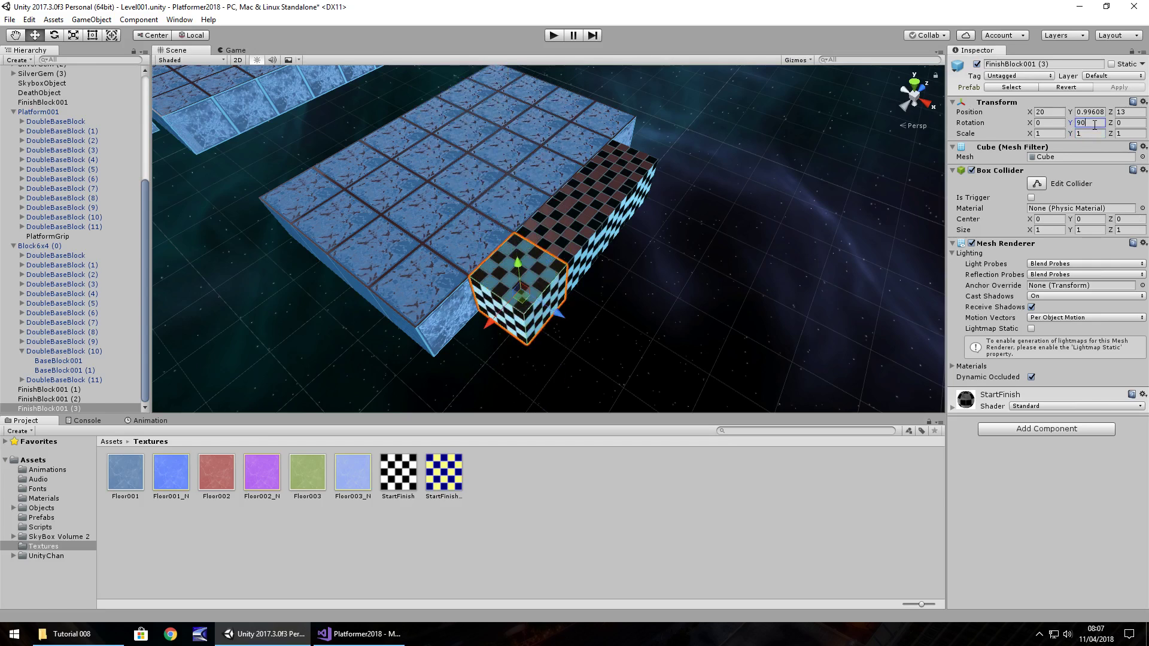
pyautogui.click(595, 203)
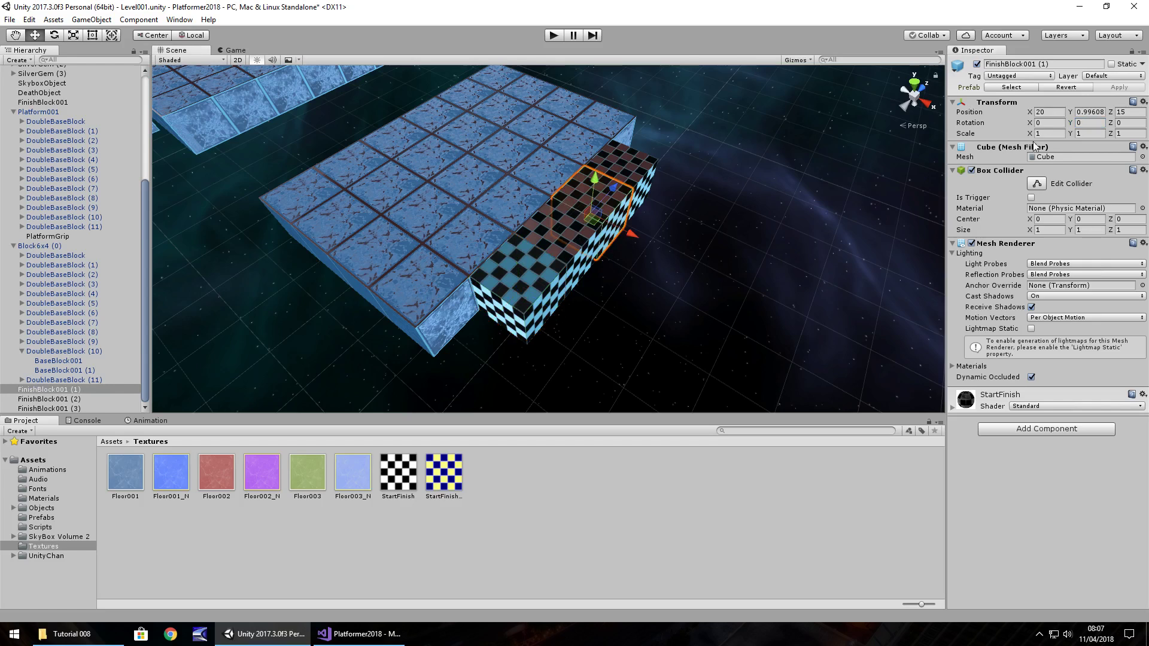
pyautogui.click(530, 251)
pyautogui.click(1047, 123)
pyautogui.write('90')
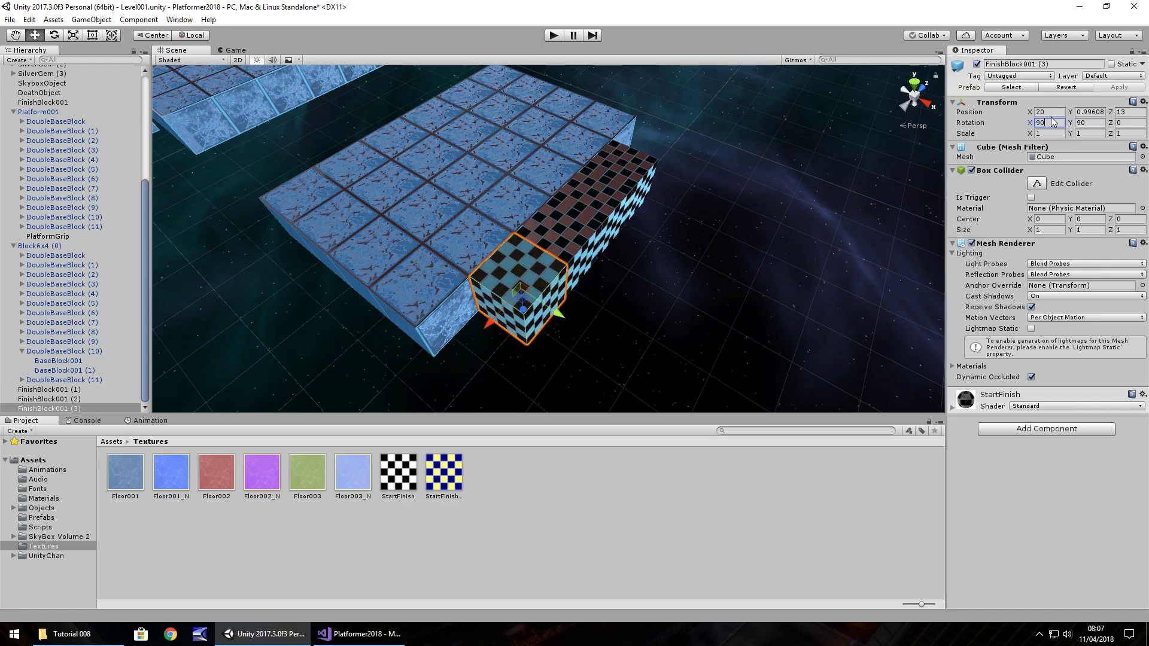
pyautogui.press('Return')
pyautogui.click(605, 196)
pyautogui.click(1088, 121)
pyautogui.click(694, 300)
pyautogui.keyDown('alt'); pyautogui.moveTo(694, 301); pyautogui.dragTo(495, 249); pyautogui.keyUp('alt')
# - Pull floor cube BaseBlock001 (2) to the root and duplicate it to fill gaps beside the strip
pyautogui.click(479, 230)
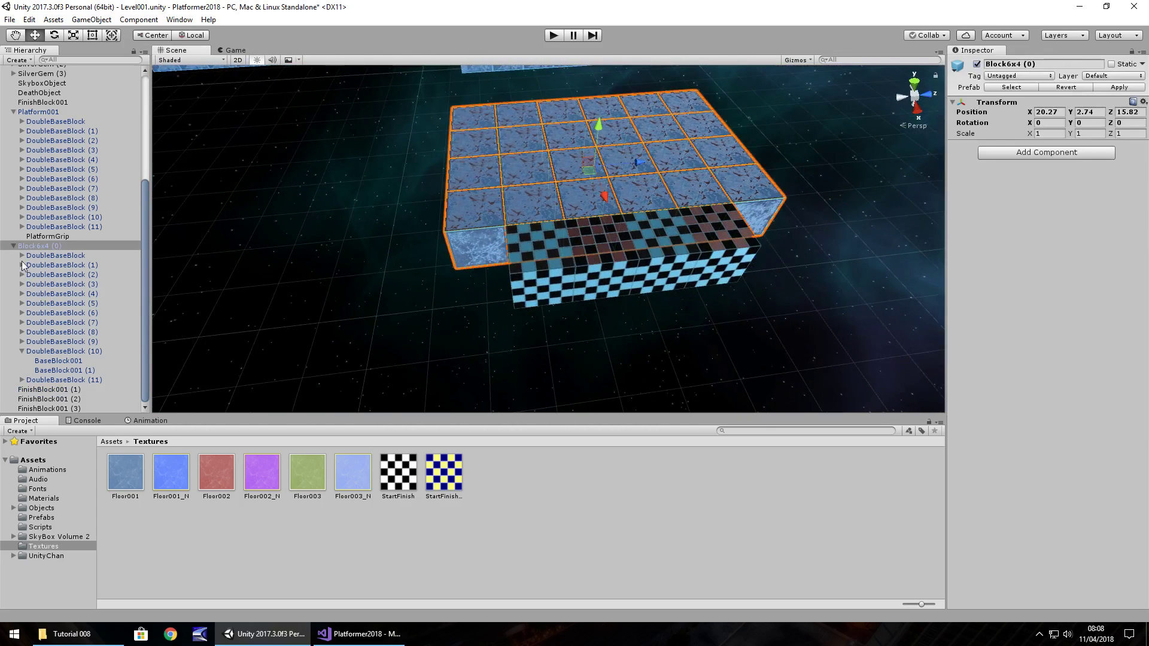
pyautogui.click(475, 231)
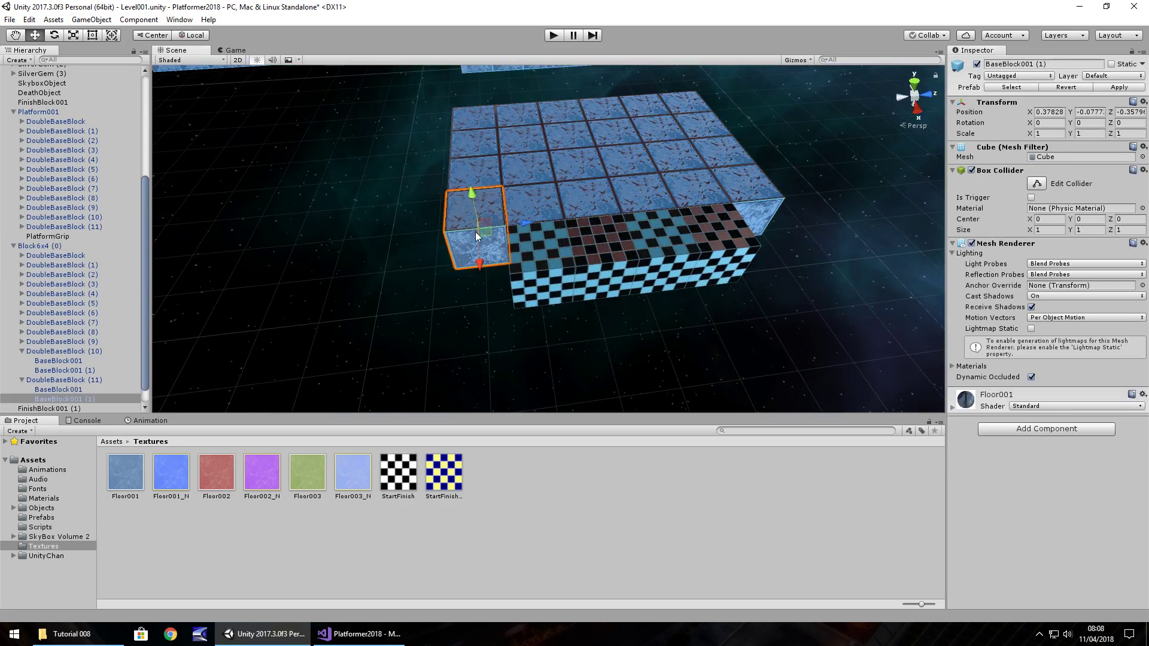
pyautogui.moveTo(479, 250); pyautogui.dragTo(478, 299)
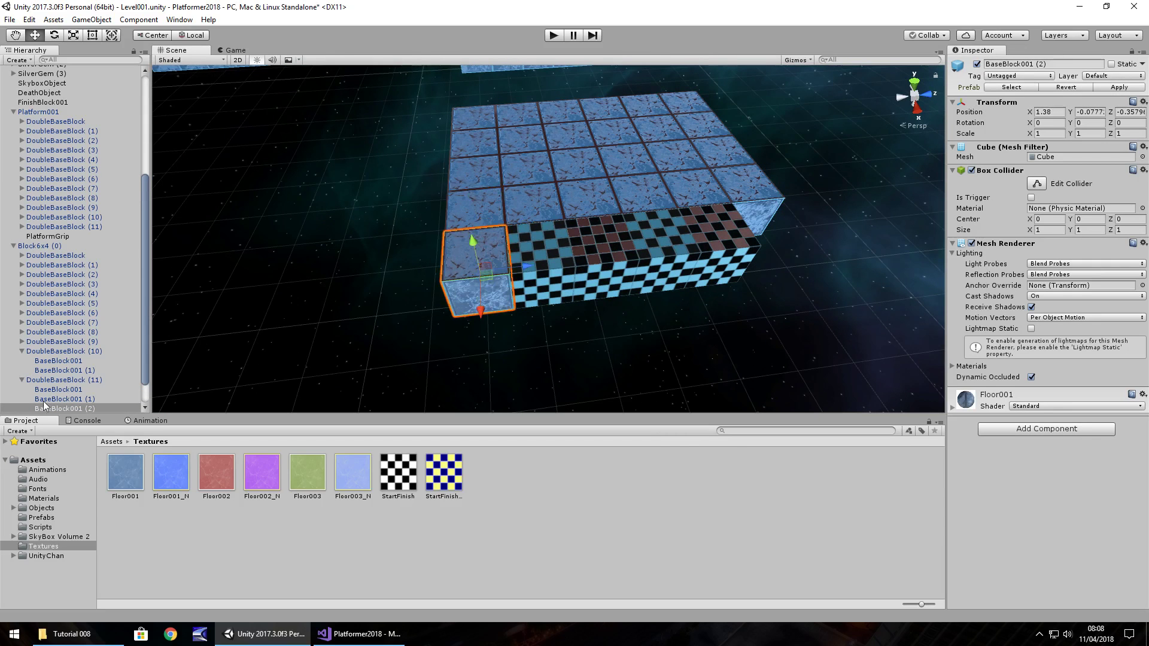
pyautogui.click(66, 410)
pyautogui.moveTo(66, 409); pyautogui.dragTo(50, 108)
pyautogui.hotkey('ctrl', 'd')
pyautogui.keyDown('ctrl'); pyautogui.moveTo(475, 289); pyautogui.dragTo(798, 291); pyautogui.keyUp('ctrl')
pyautogui.hotkey('ctrl', 'd')
pyautogui.hotkey('ctrl', 'd')
pyautogui.hotkey('ctrl', 'd')
pyautogui.hotkey('ctrl', 'd')
pyautogui.hotkey('ctrl', 'd')
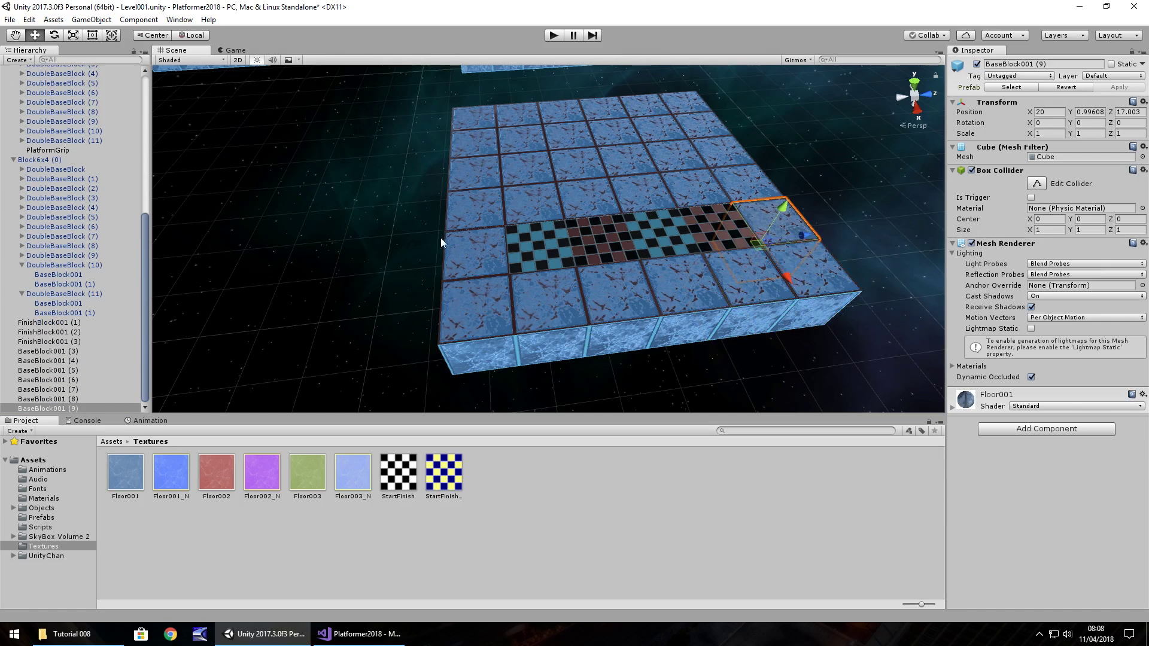
# - Reposition BaseBlock001 (5) in the Hierarchy and reselect the FinishBlock001 checkered block
pyautogui.keyDown('alt'); pyautogui.moveTo(404, 234); pyautogui.dragTo(501, 260); pyautogui.keyUp('alt')
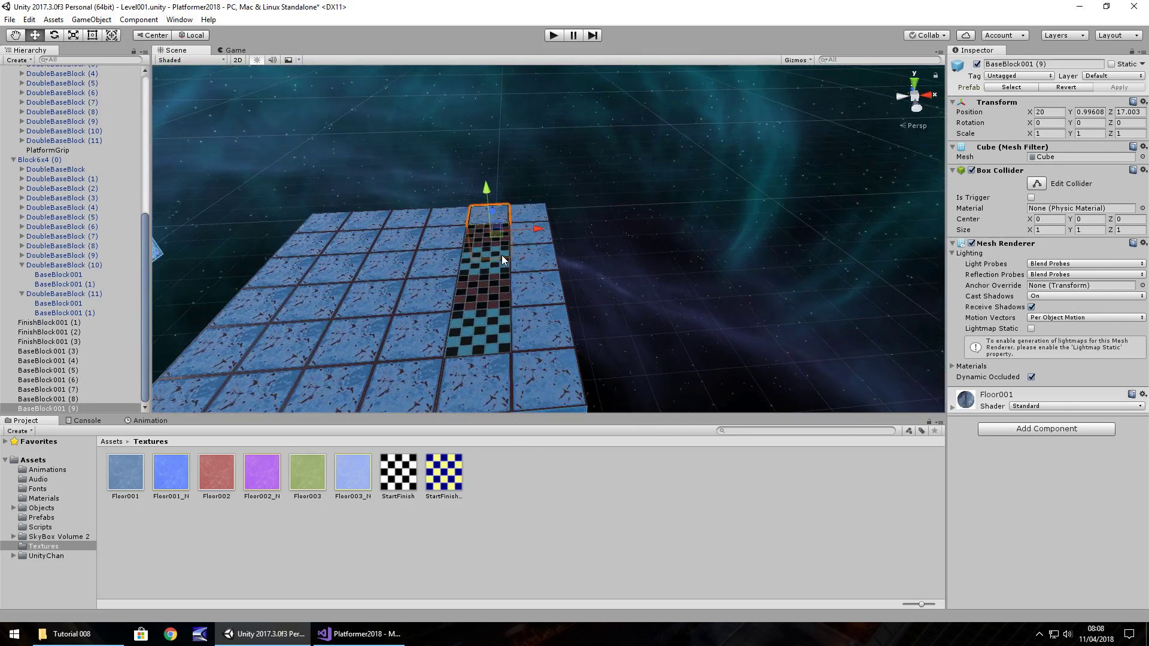
pyautogui.click(139, 371)
pyautogui.moveTo(143, 376); pyautogui.dragTo(131, 203)
pyautogui.click(309, 165)
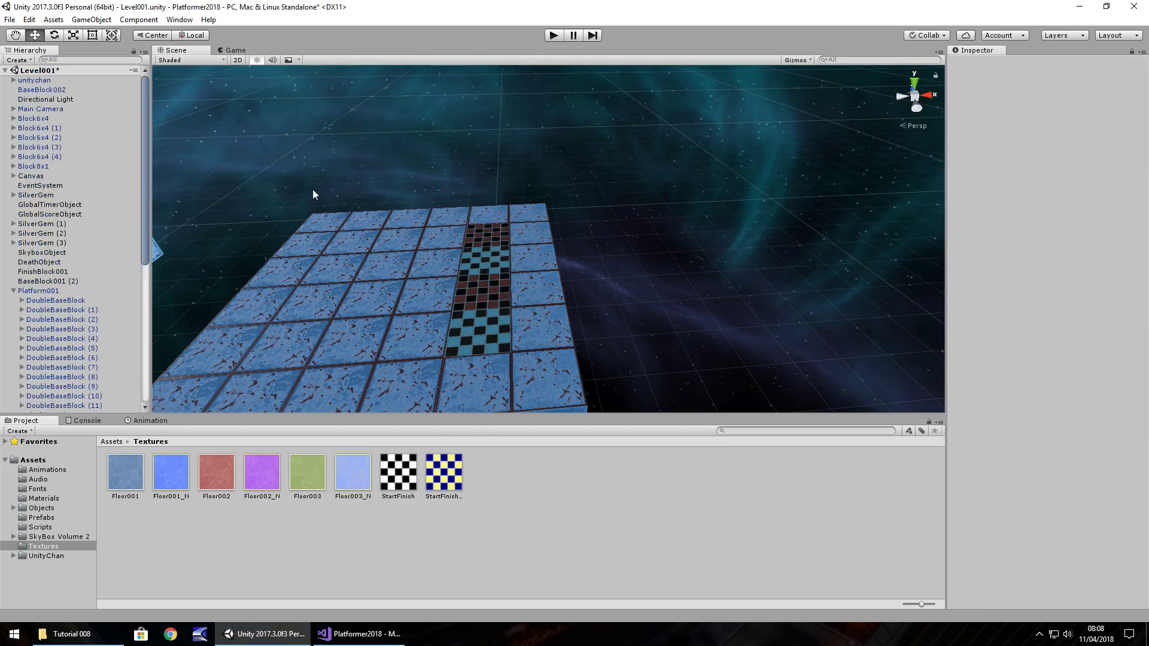
pyautogui.click(489, 285)
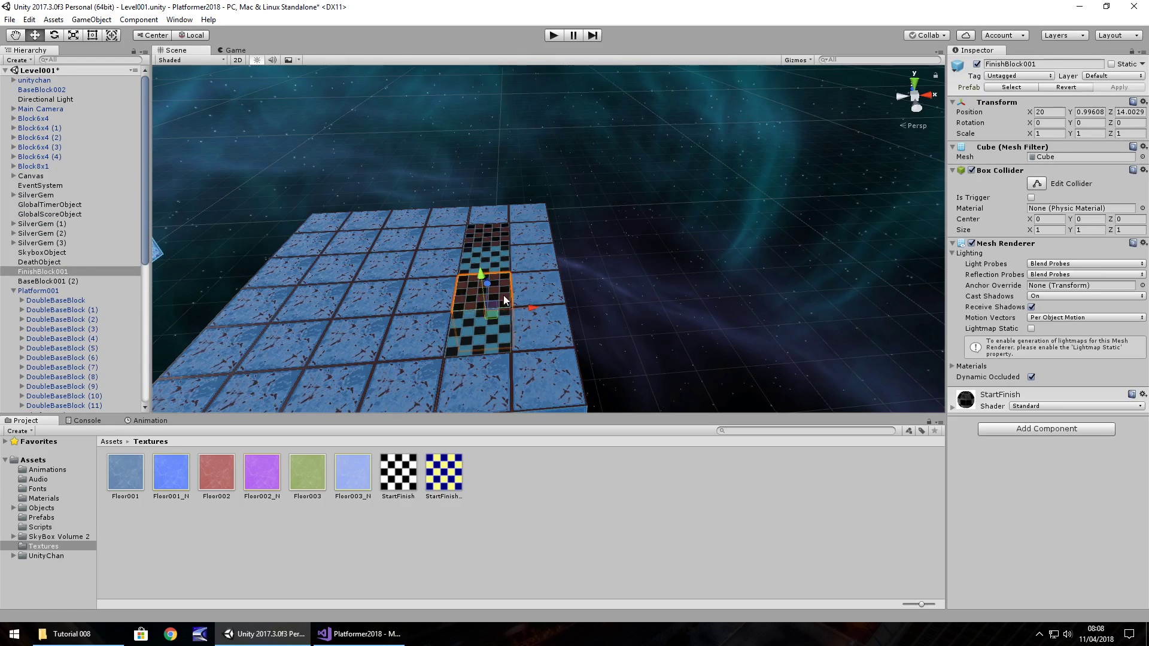
# - Duplicate FinishBlock001, raise the copy to Y 2, hide its mesh and name it FinishGameTrigger
pyautogui.hotkey('ctrl', 'd')
pyautogui.moveTo(482, 277); pyautogui.dragTo(473, 242)
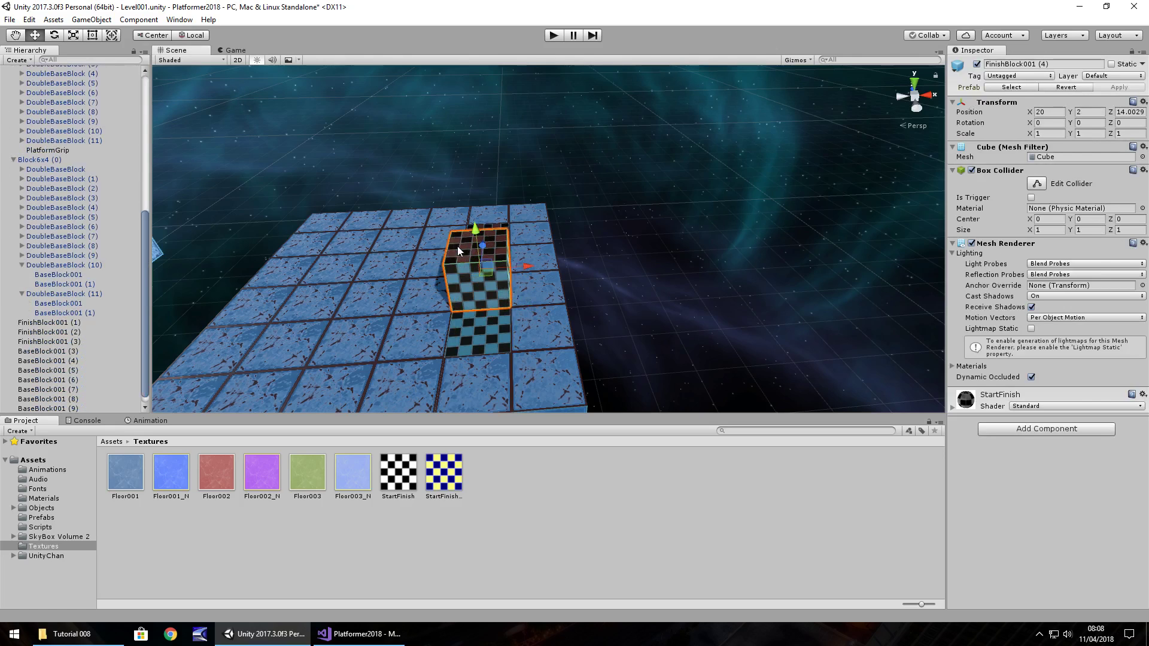
pyautogui.click(972, 243)
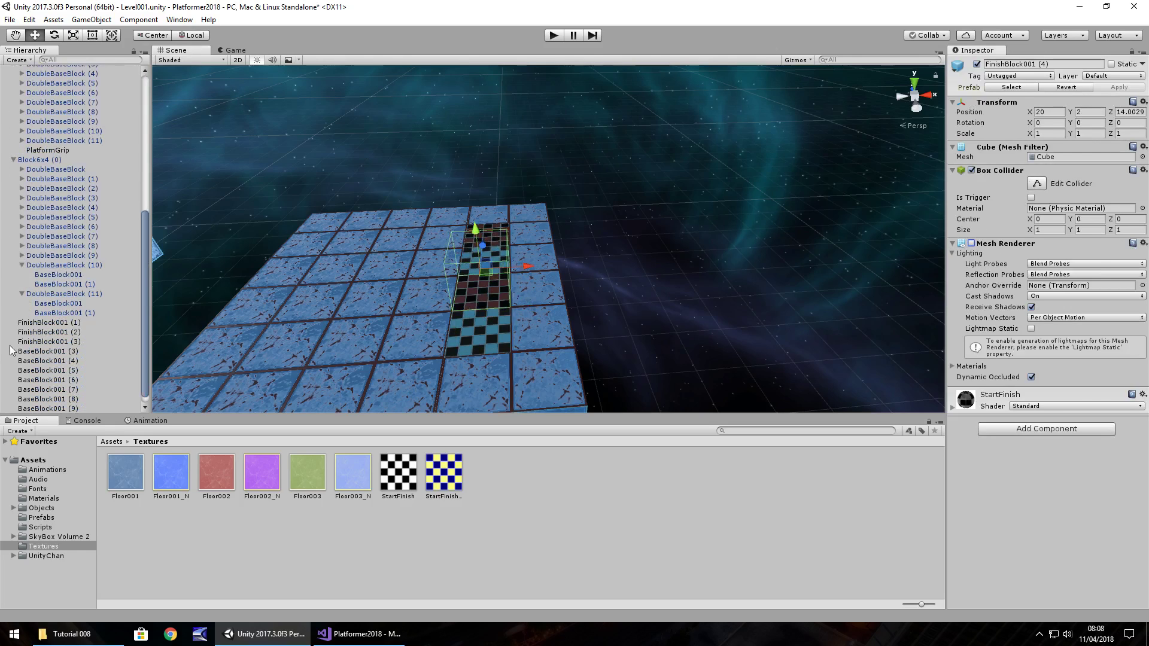
pyautogui.scroll(-1, 46, 370)
pyautogui.rightClick(44, 408)
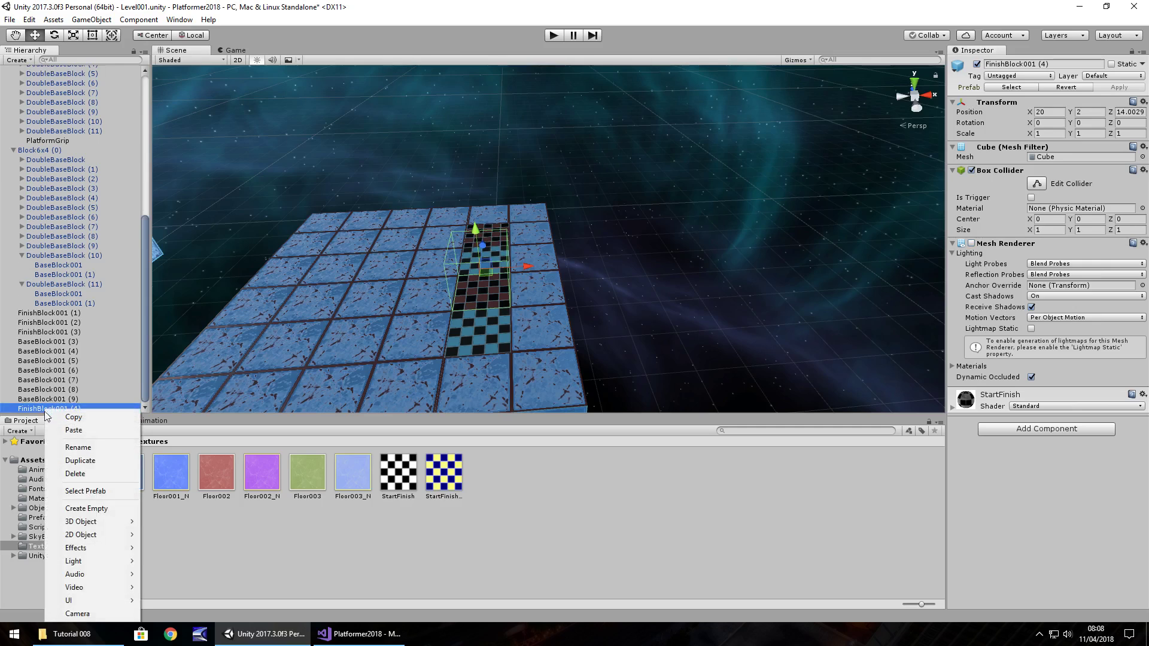
pyautogui.click(85, 449)
pyautogui.write('Finish')
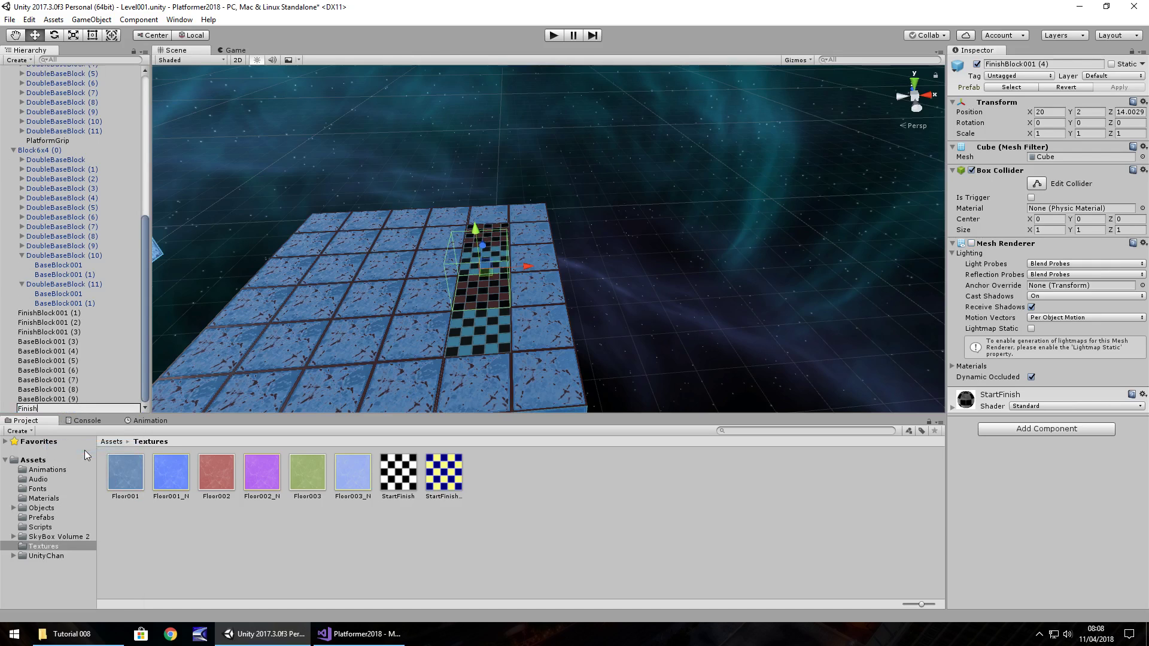
pyautogui.write('GameTrigger')
pyautogui.press('Return')
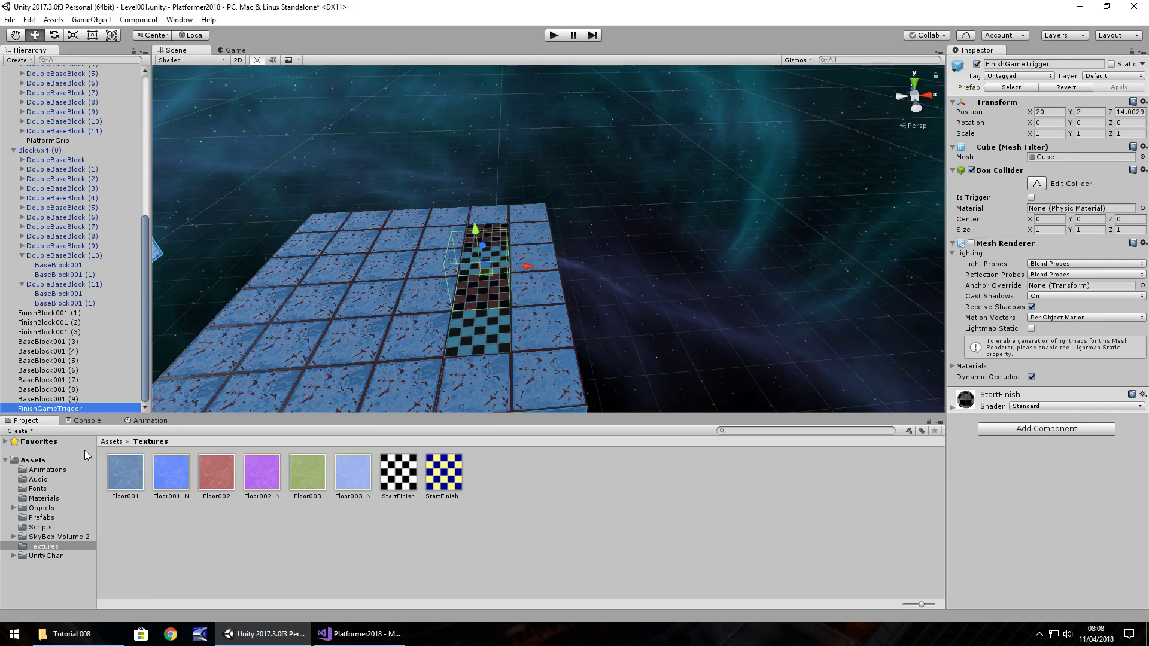
# - Set the X, Y and Z move snap increments to 0.5
pyautogui.keyDown('alt'); pyautogui.moveTo(210, 274); pyautogui.dragTo(293, 238); pyautogui.keyUp('alt')
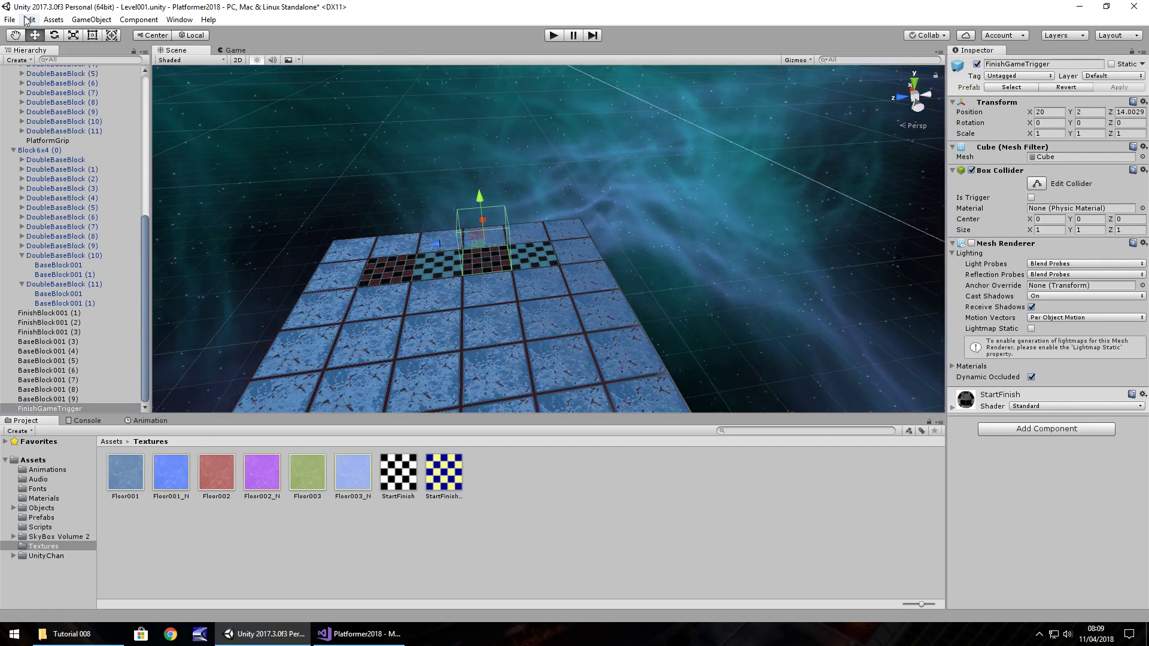
pyautogui.click(54, 19)
pyautogui.moveTo(31, 19)
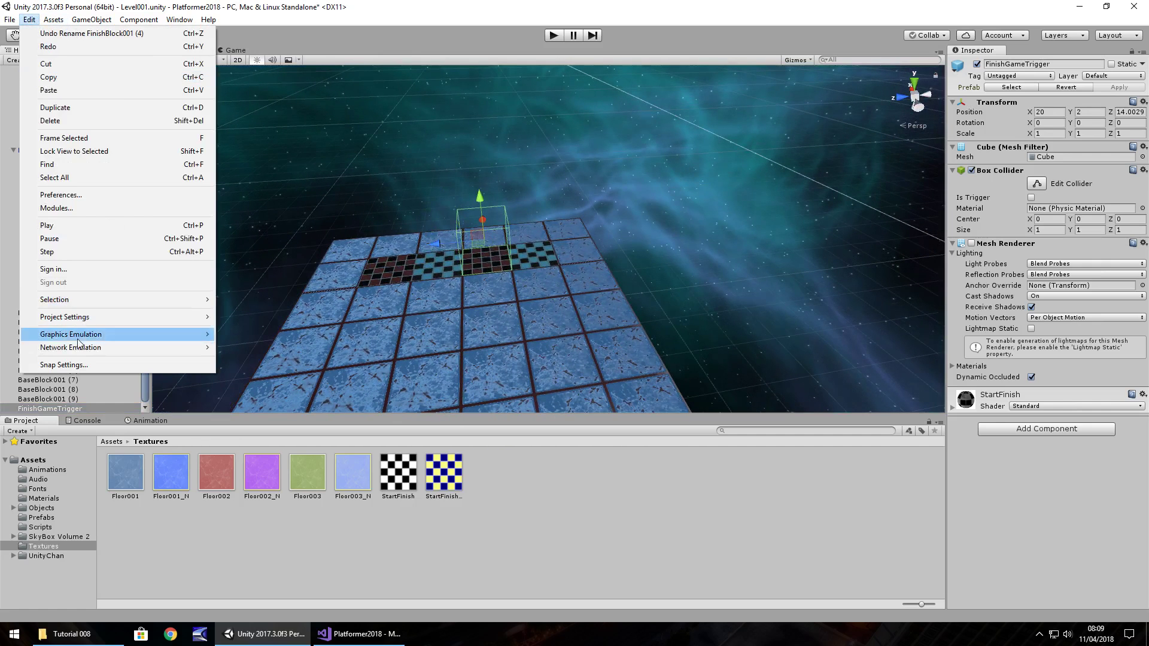
pyautogui.click(80, 367)
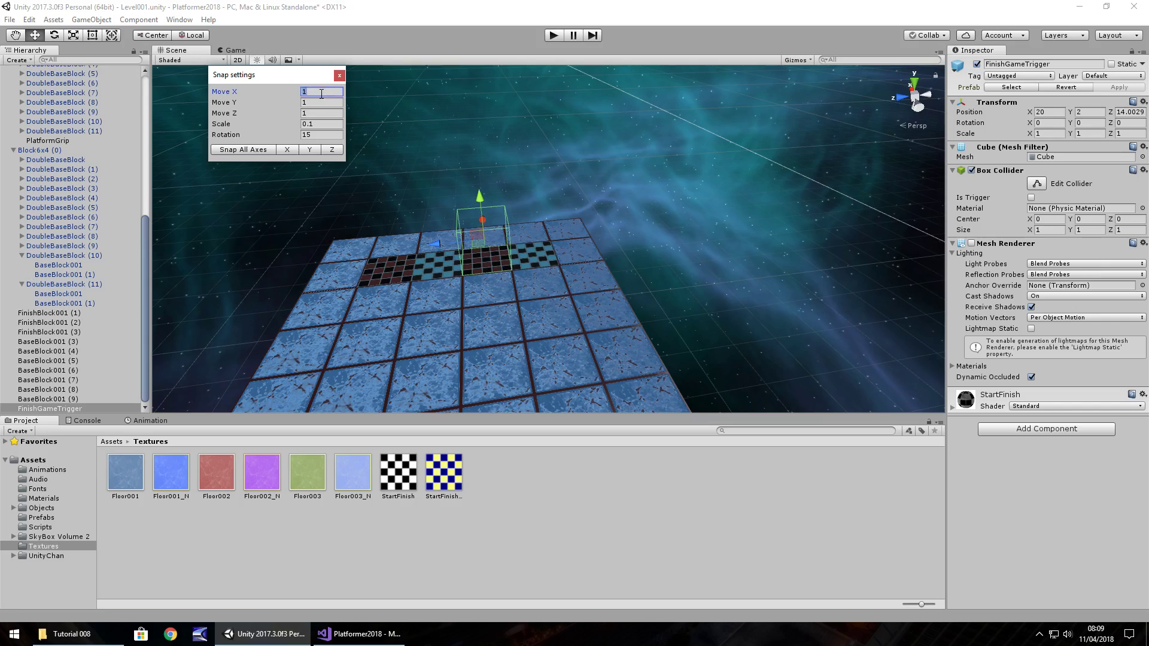
pyautogui.write('0.5')
pyautogui.click(327, 102)
pyautogui.write('0.5')
pyautogui.click(325, 112)
pyautogui.write('.5')
pyautogui.click(341, 77)
# - Place FinishGameTrigger at Z 14.5, scale it to 4 along Z, and tick Is Trigger
pyautogui.keyDown('ctrl'); pyautogui.moveTo(439, 235); pyautogui.dragTo(441, 260); pyautogui.keyUp('ctrl')
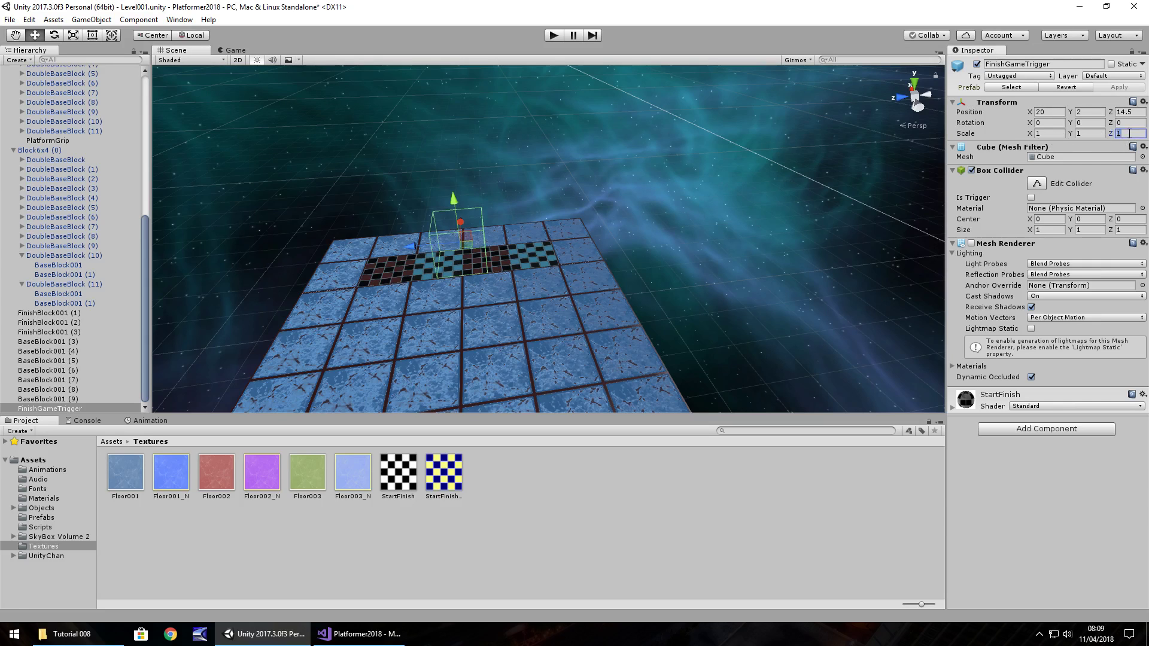
pyautogui.write('4')
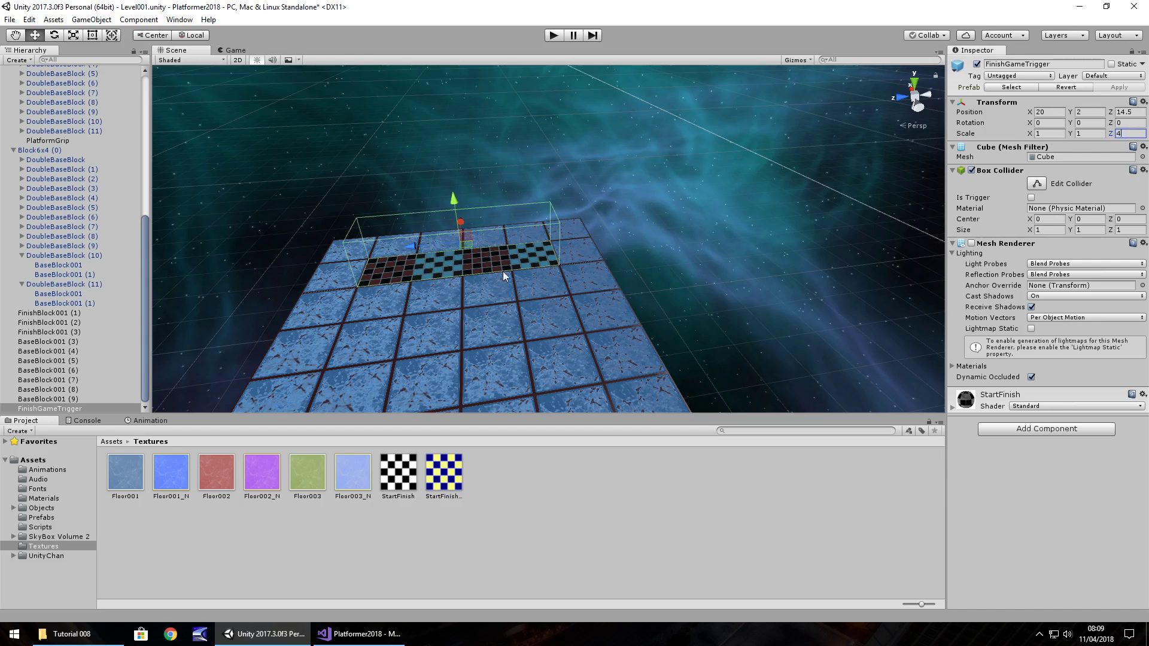
pyautogui.keyDown('alt'); pyautogui.moveTo(670, 228); pyautogui.dragTo(635, 234); pyautogui.keyUp('alt')
pyautogui.click(1031, 197)
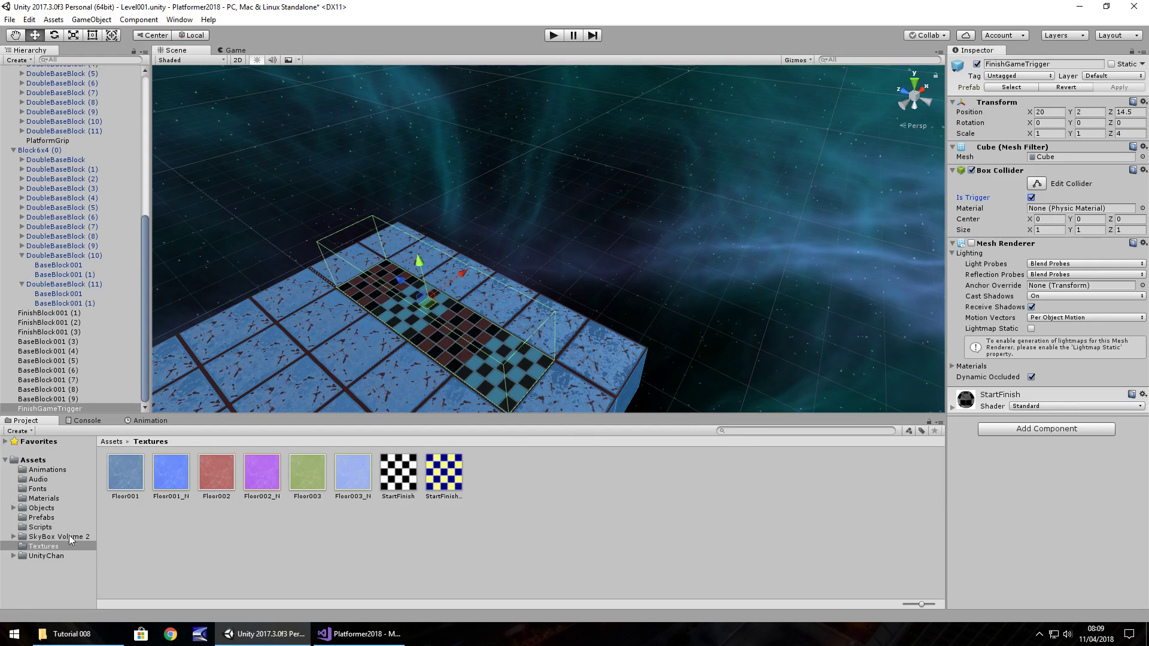
# - Create a C# script named FinishLevel in Assets/Scripts and open it in Visual Studio
pyautogui.click(31, 465)
pyautogui.doubleClick(392, 475)
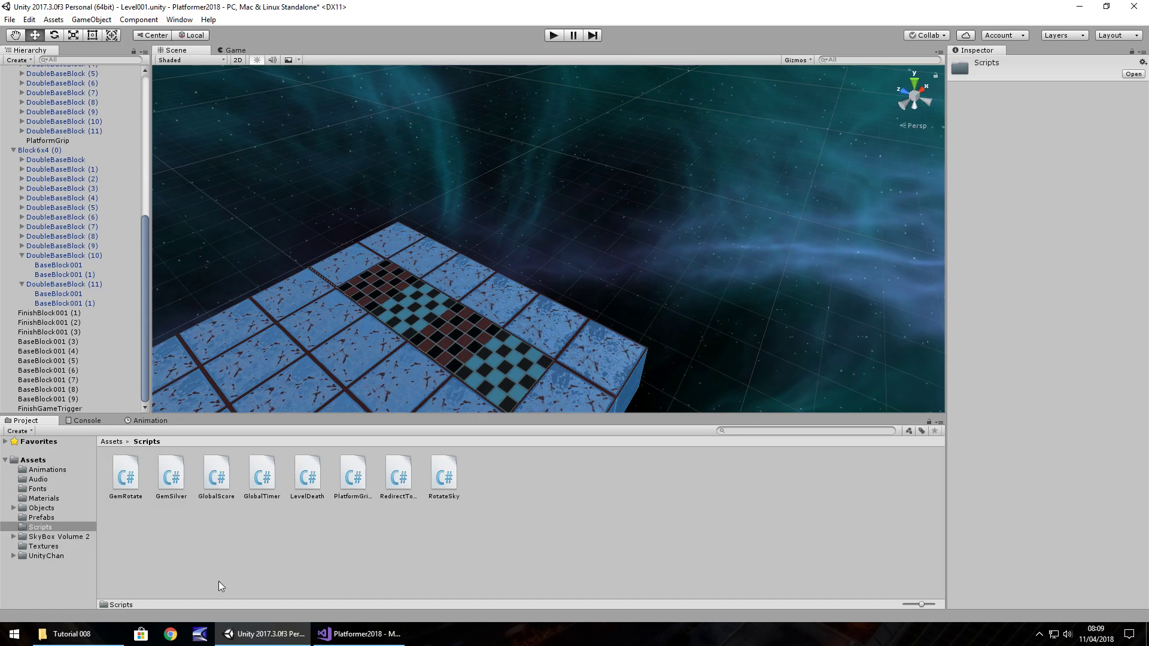
pyautogui.rightClick(495, 482)
pyautogui.moveTo(575, 249)
pyautogui.click(692, 258)
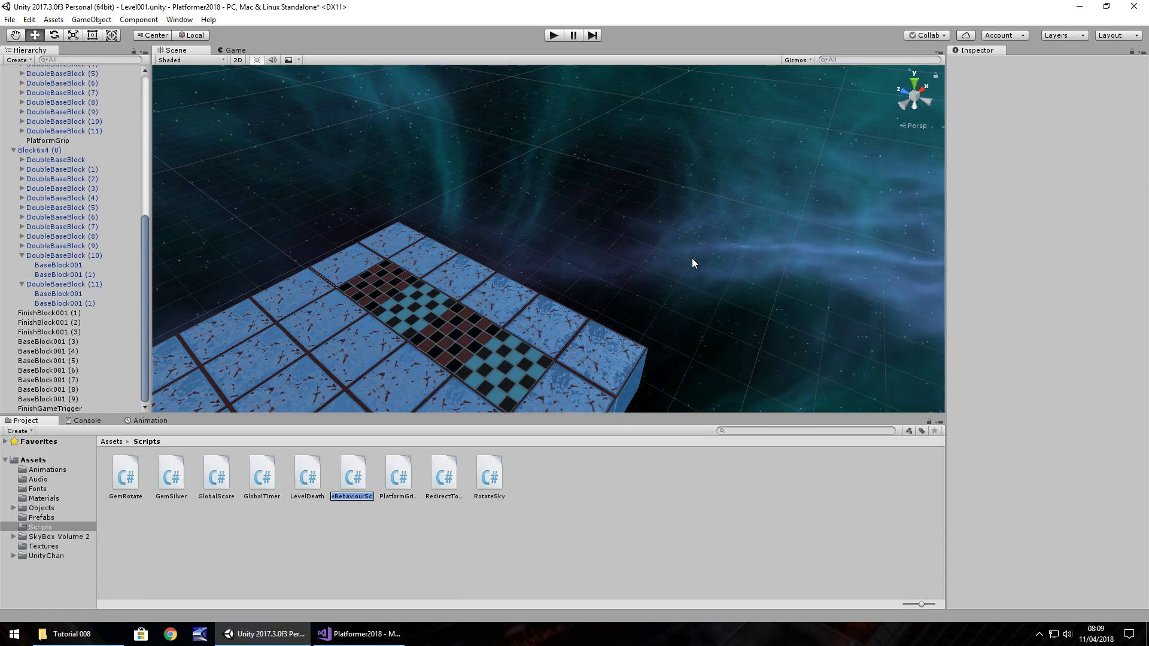
pyautogui.write('FinishLevel')
pyautogui.press('Return')
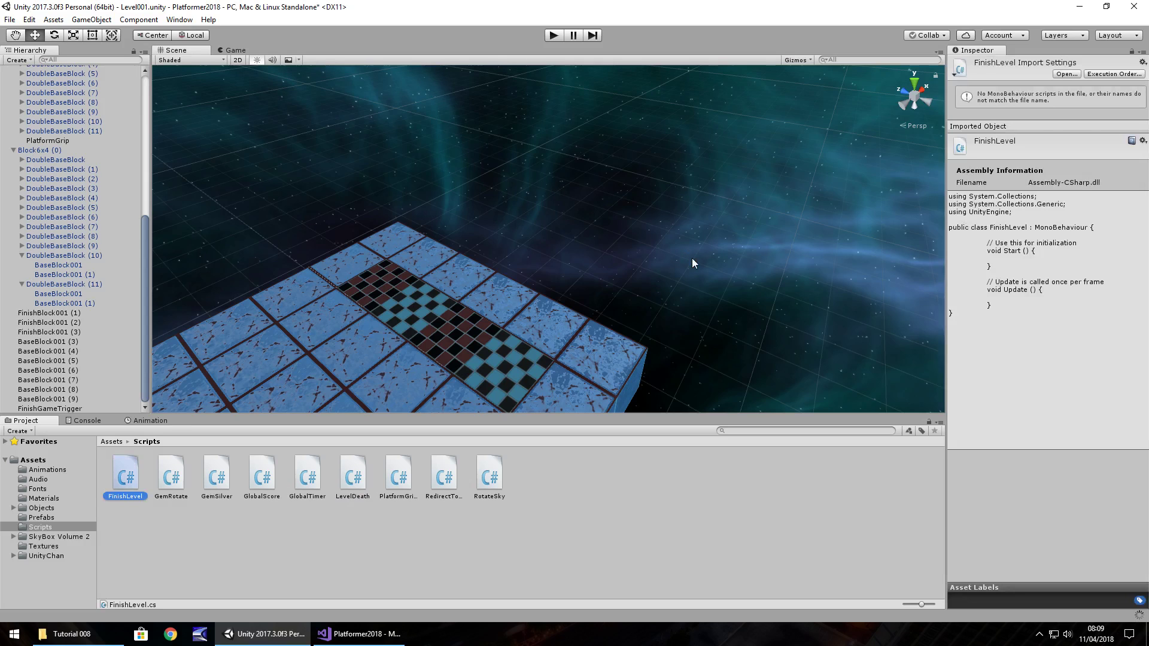
pyautogui.press('Return')
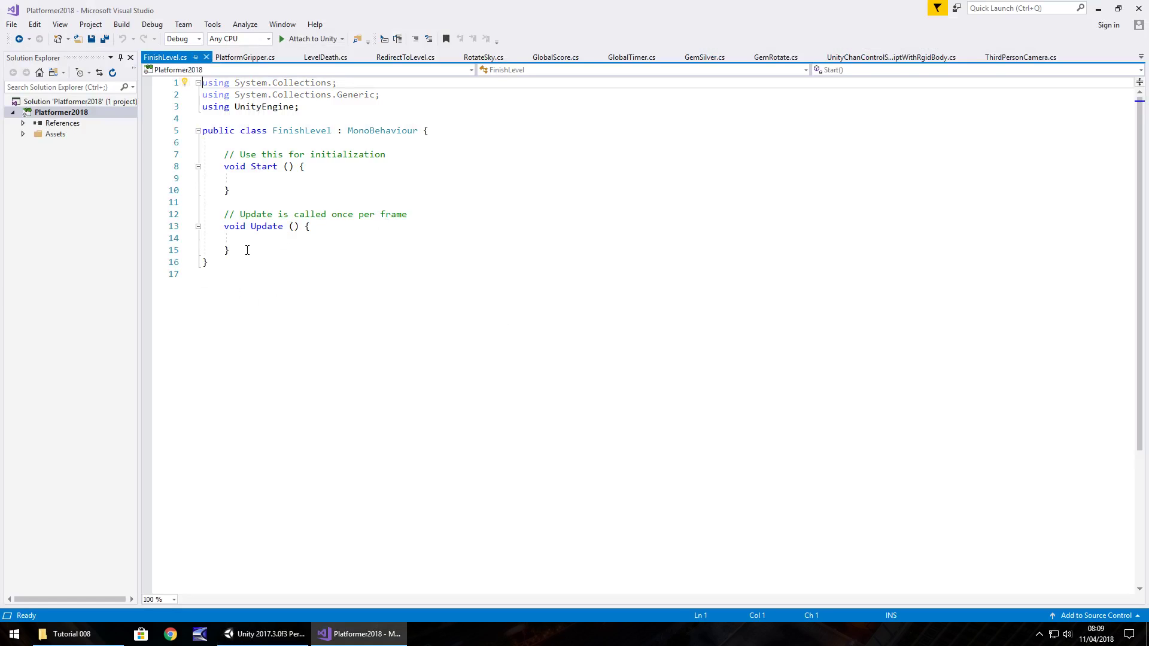
# - Delete the template Start and Update methods from the FinishLevel class
pyautogui.moveTo(247, 251); pyautogui.dragTo(159, 156)
pyautogui.press('Delete')
pyautogui.click(298, 144)
pyautogui.press('Return')
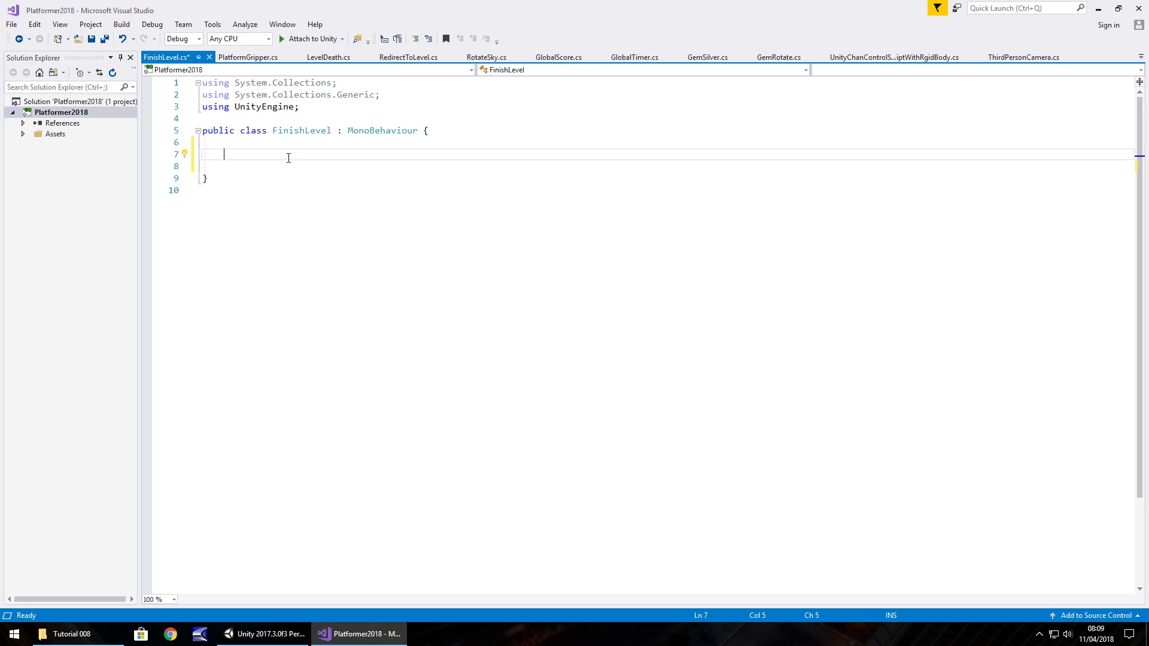
# - Declare fields 'public GameObject levelMusic;' and 'public AudioSource levelComplete;' in FinishLevel
pyautogui.click(264, 634)
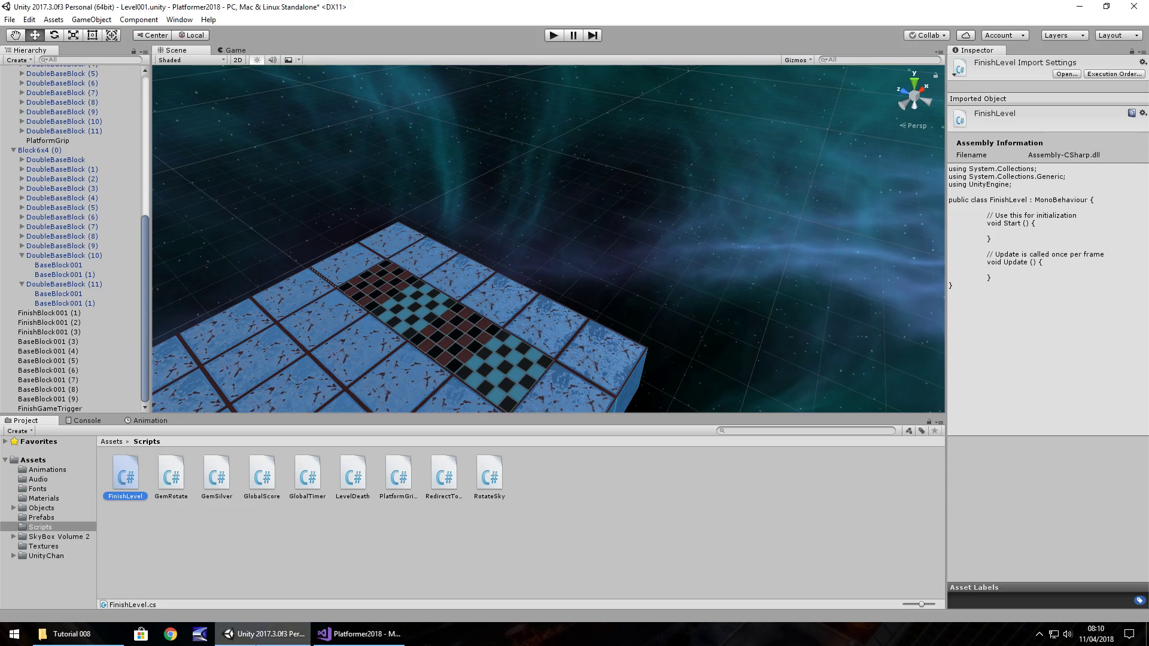
pyautogui.click(347, 635)
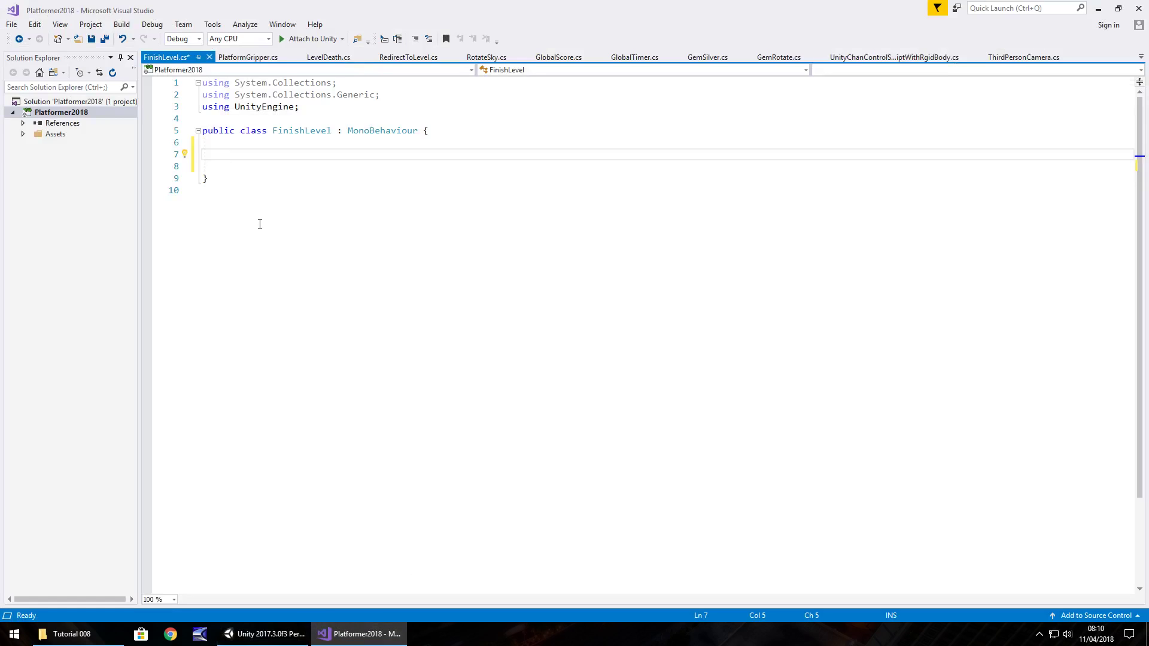
pyautogui.write('public ')
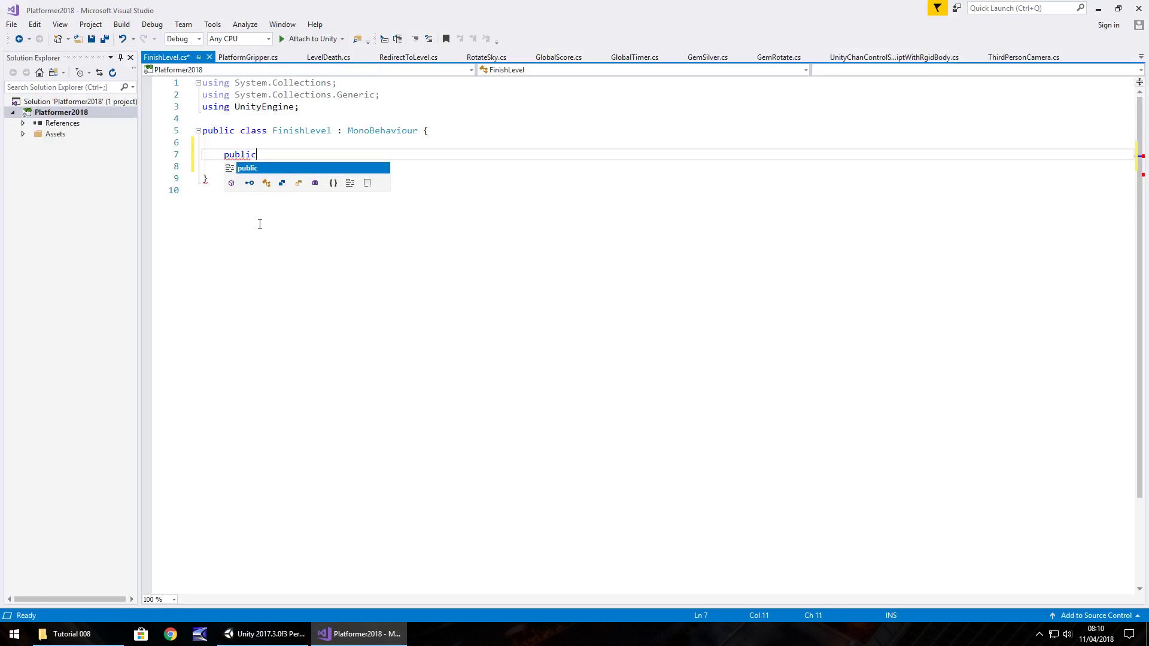
pyautogui.write('GameOb')
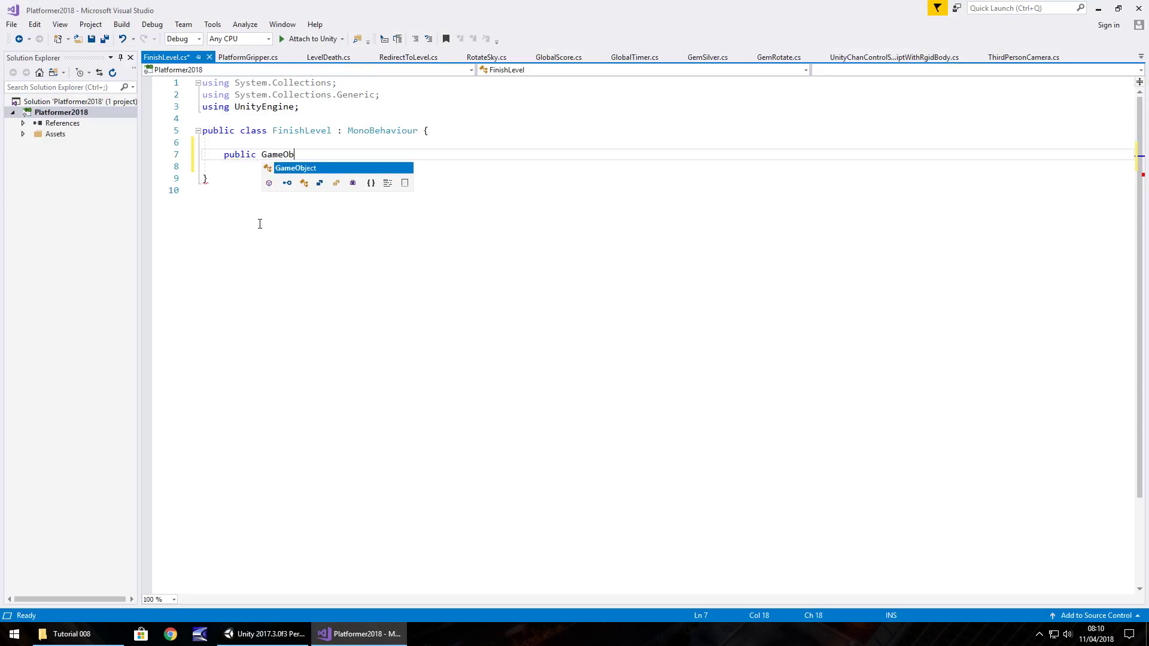
pyautogui.write('ject ')
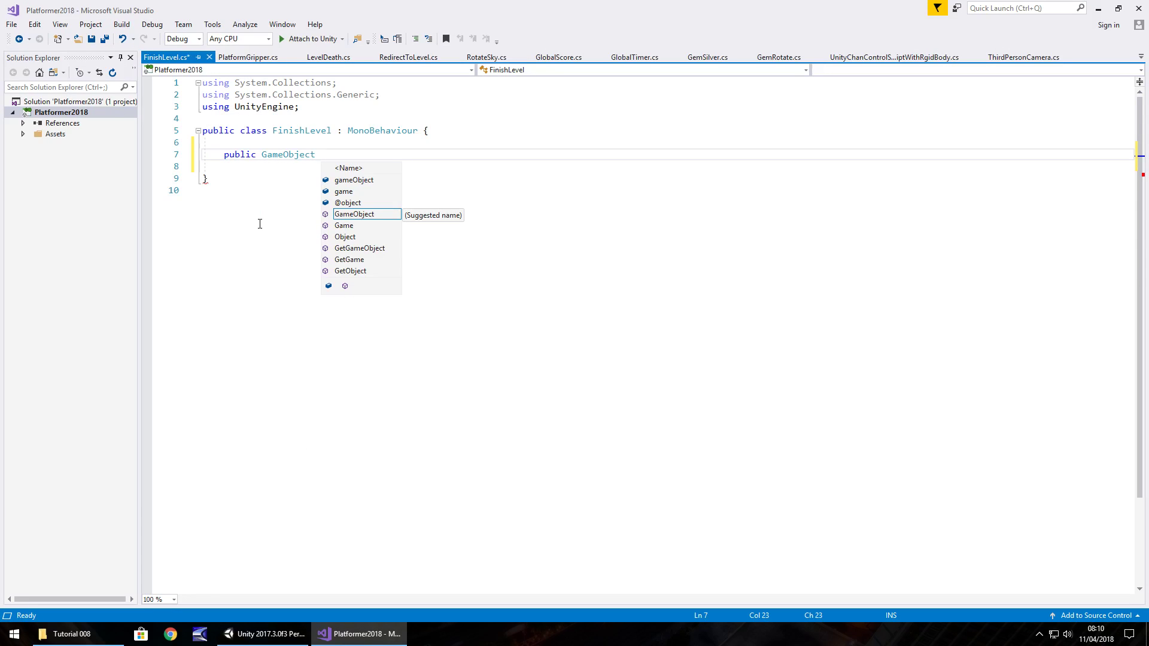
pyautogui.write('level')
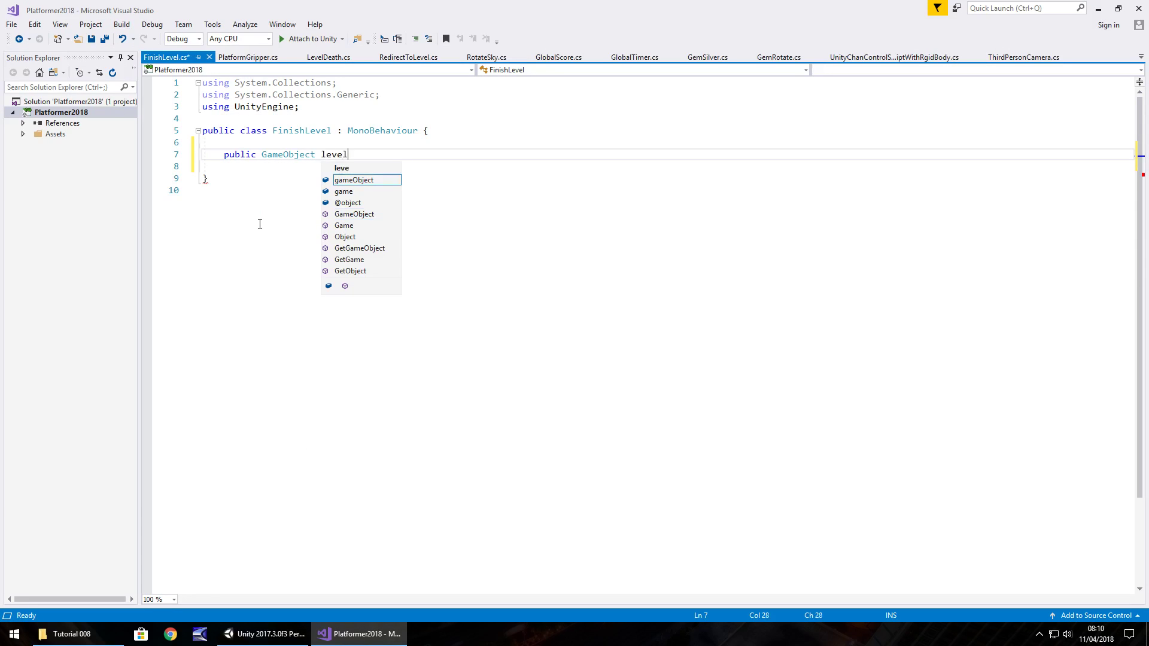
pyautogui.write('Music;')
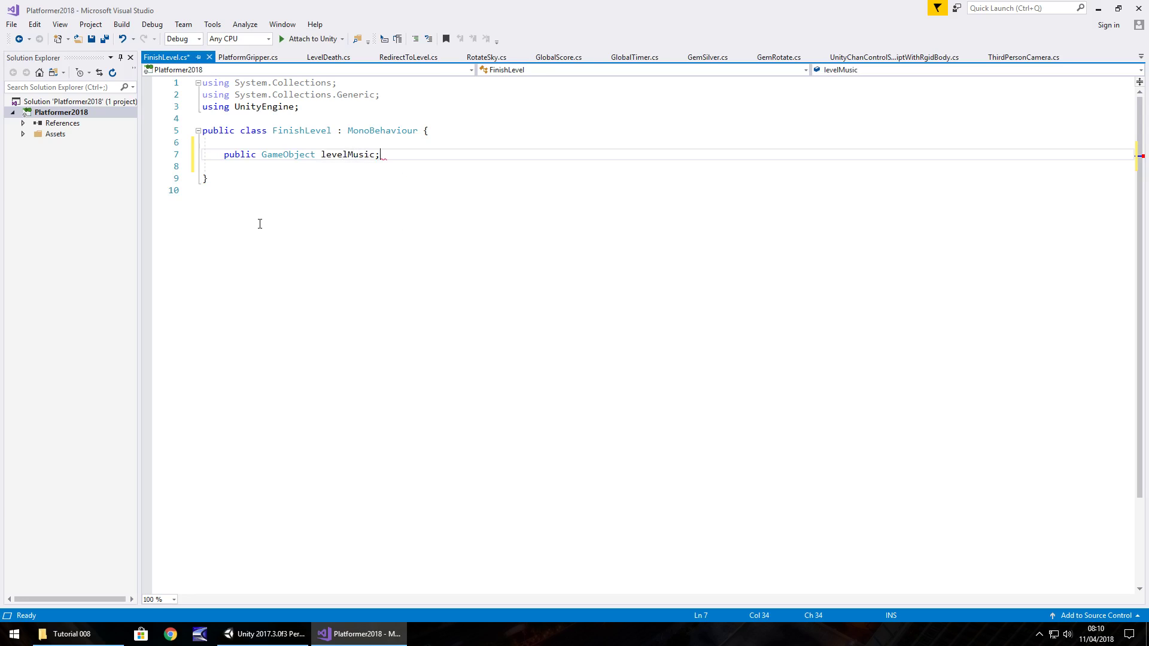
pyautogui.press('Return')
pyautogui.write('public ')
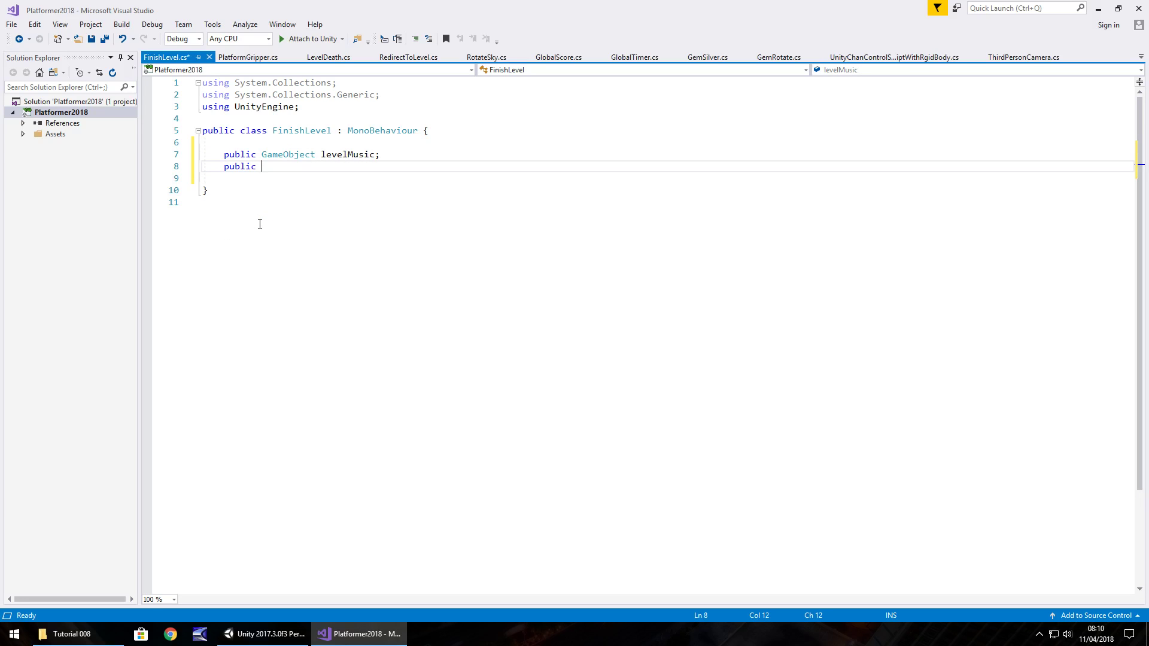
pyautogui.write('A')
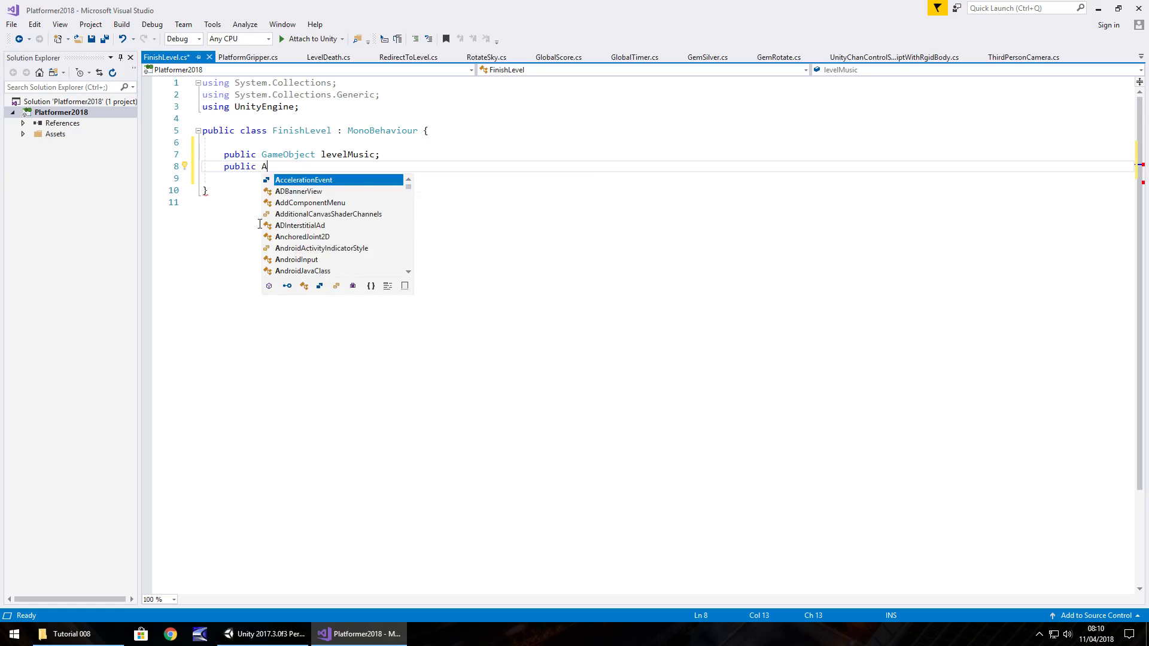
pyautogui.write('udioSour')
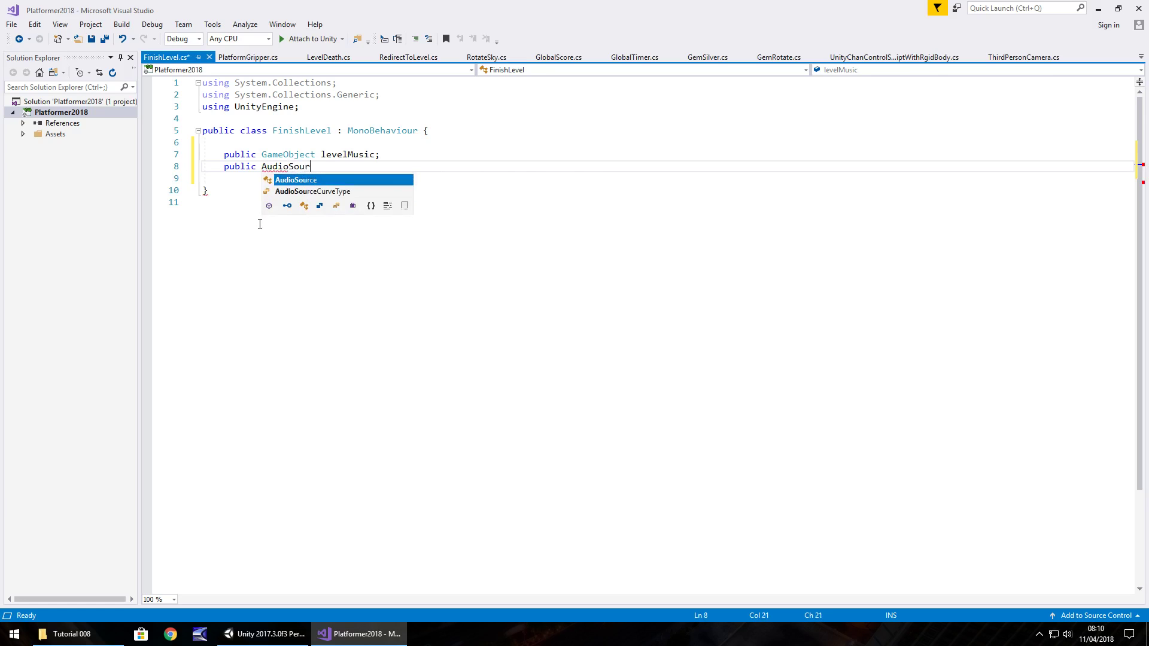
pyautogui.write('ce ')
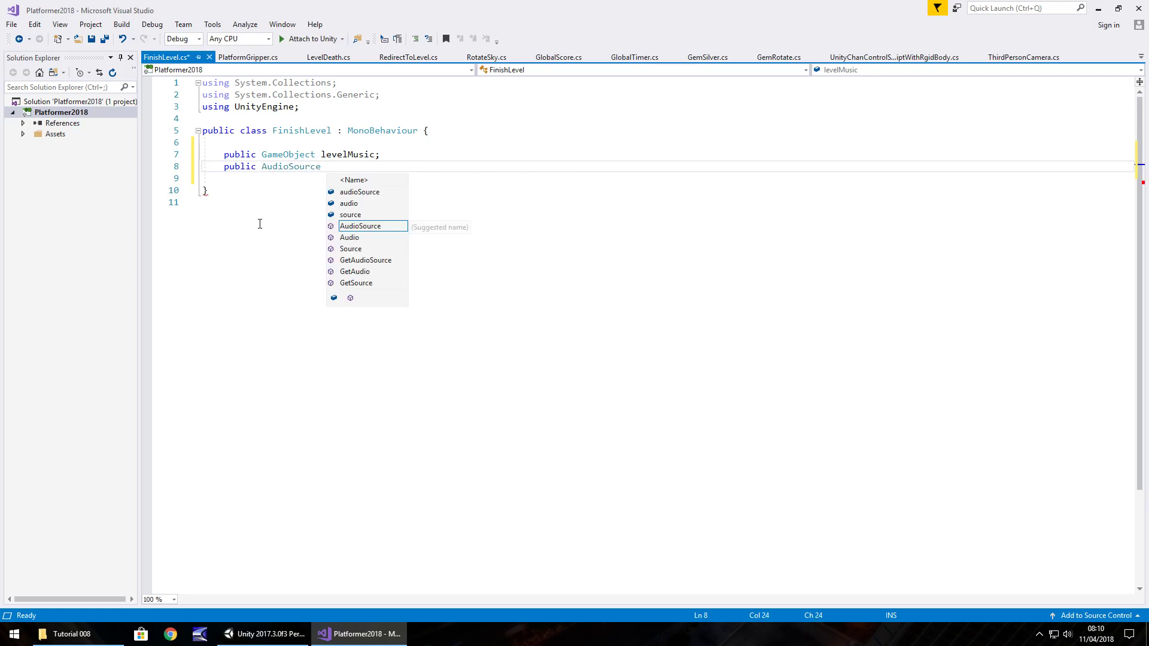
pyautogui.write('levelComplete;')
pyautogui.press('Return')
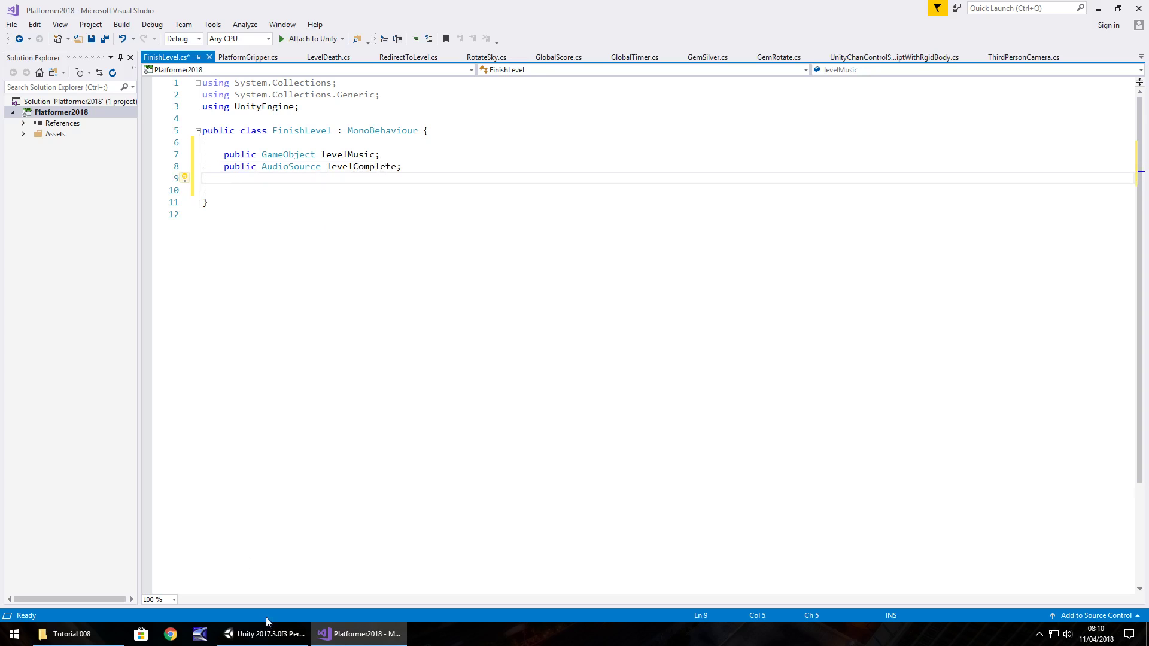
pyautogui.click(271, 638)
pyautogui.scroll(10, 91, 179)
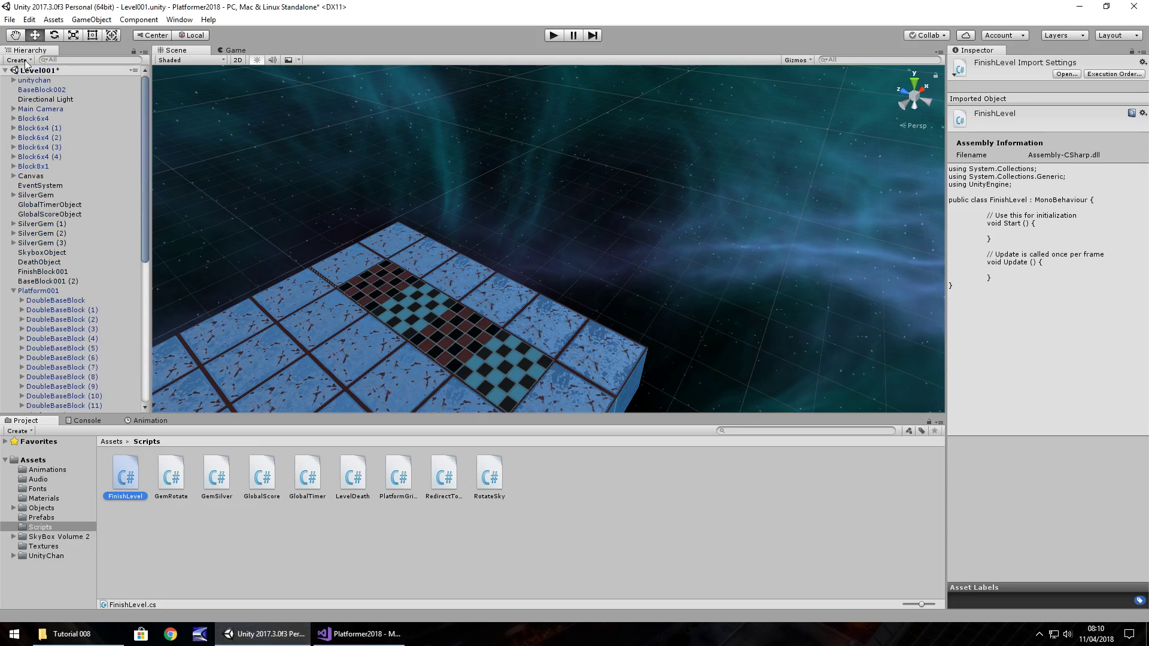
pyautogui.click(35, 81)
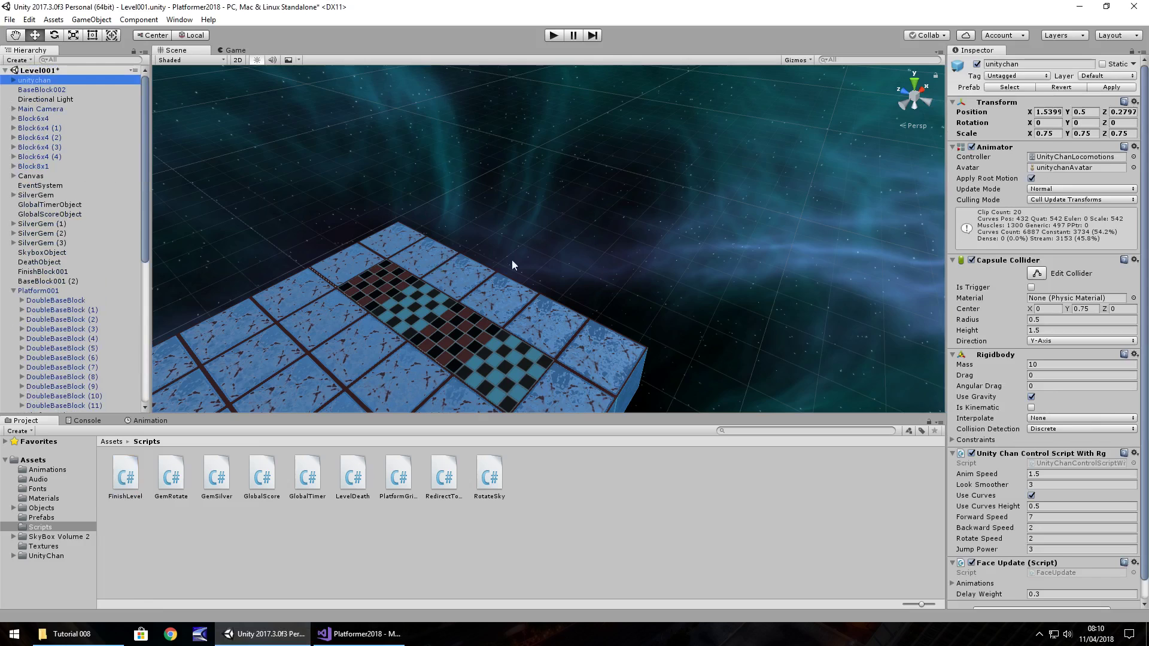
pyautogui.click(359, 635)
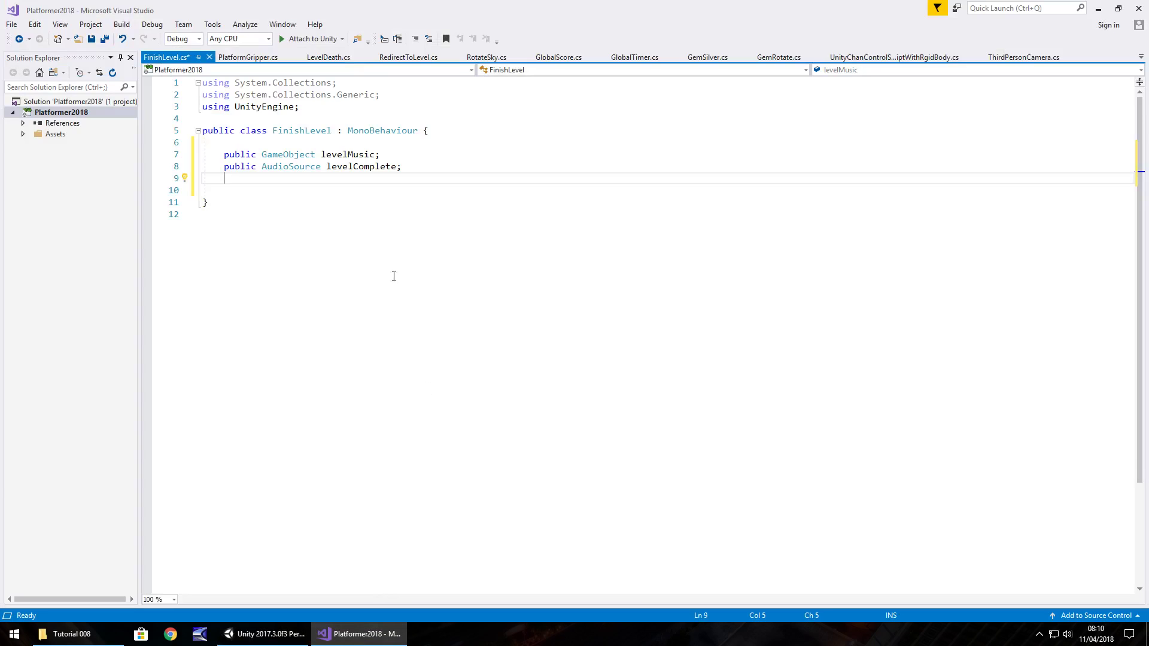
# - Insert an OnTriggerEnter method stub and remove its private keyword
pyautogui.press('Return')
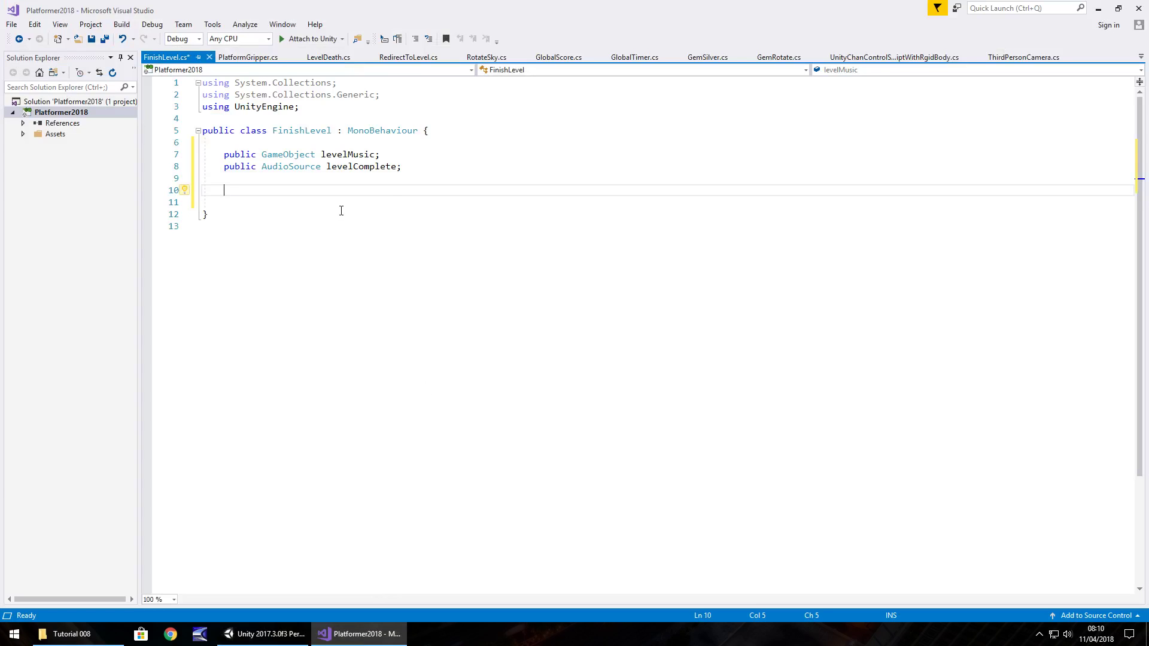
pyautogui.write('void OnTr')
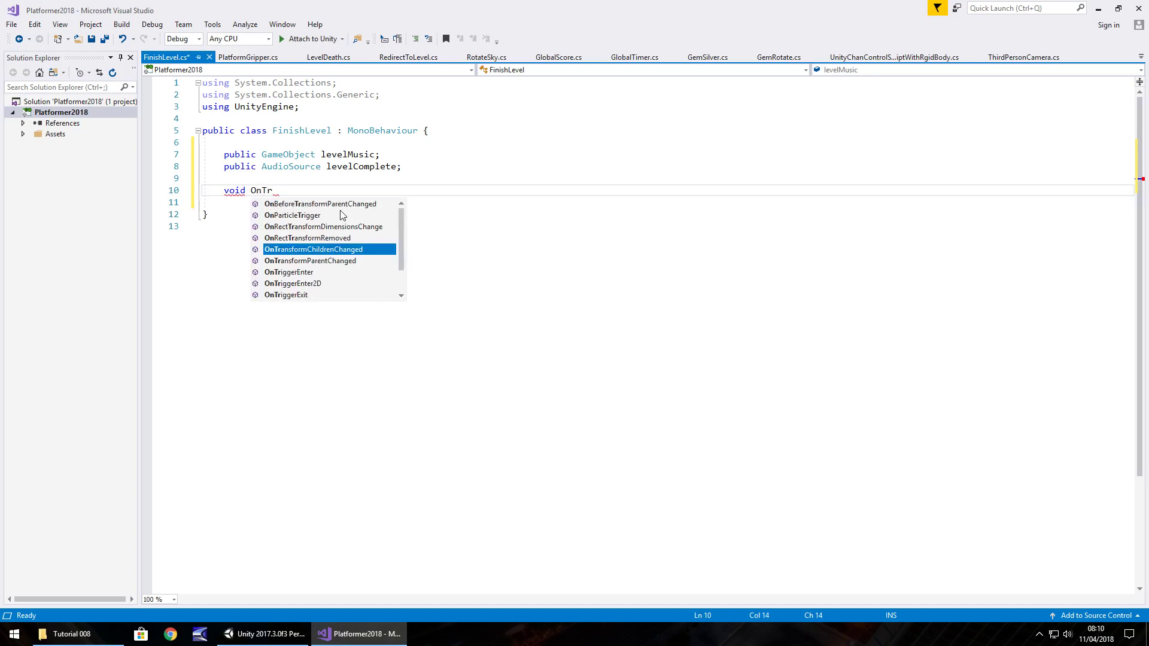
pyautogui.write('iggerEnter')
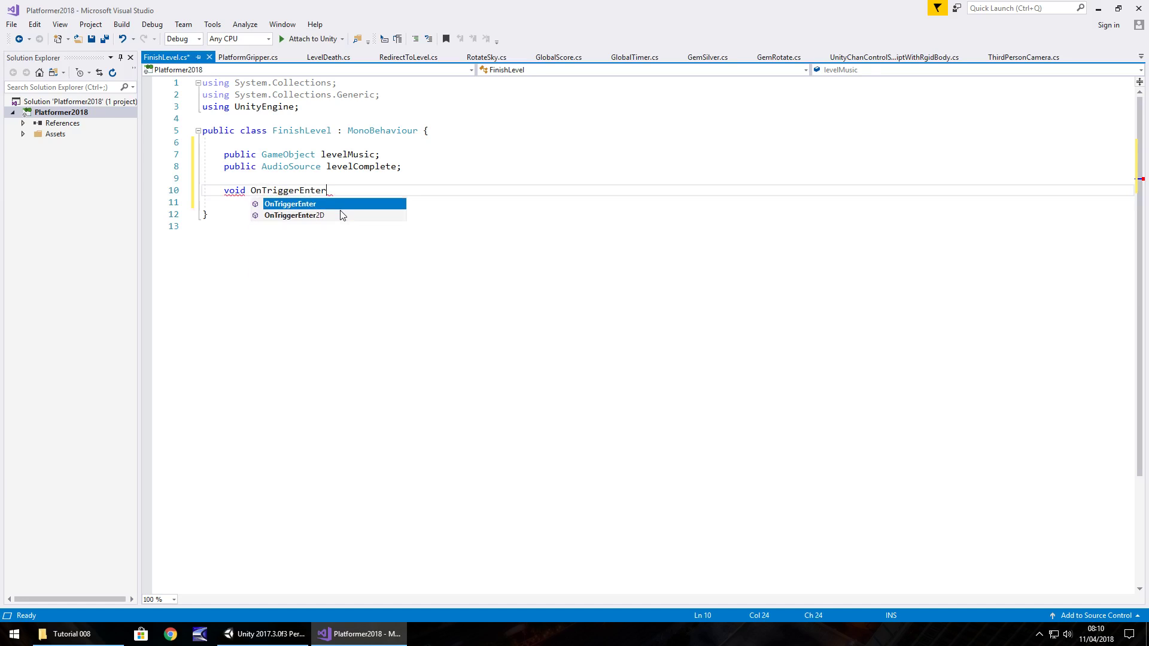
pyautogui.press('Tab')
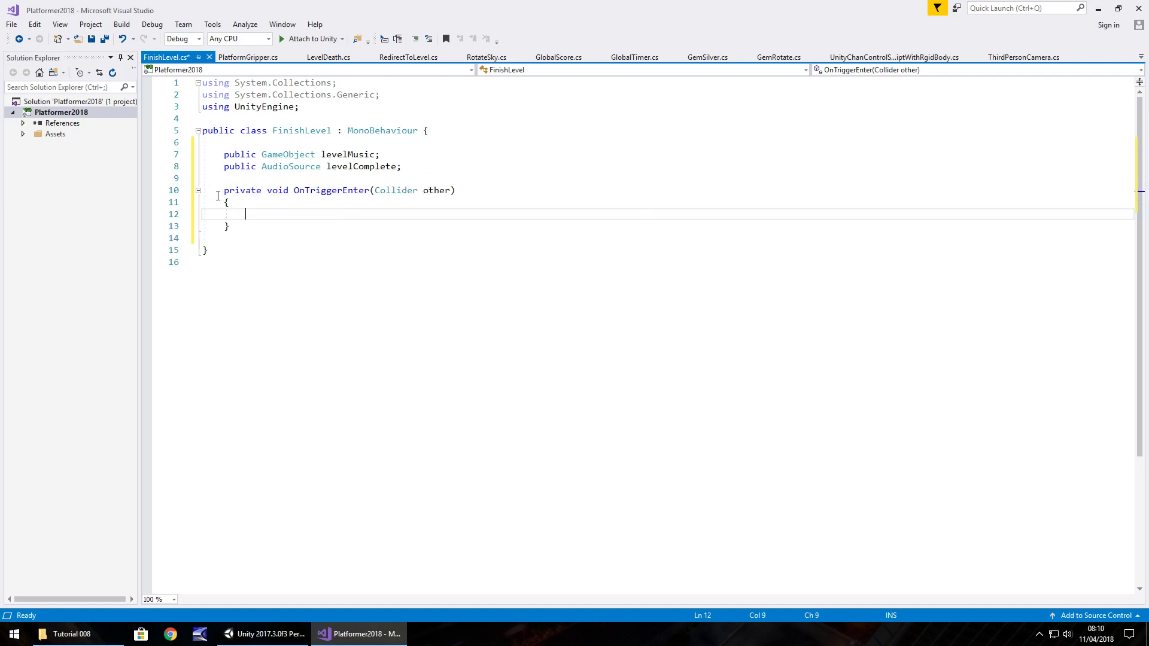
pyautogui.moveTo(220, 196); pyautogui.dragTo(411, 190)
pyautogui.press('Delete')
pyautogui.press('Delete')
# - Fill OnTriggerEnter with levelMusic.SetActive(false); and levelComplete.Play();, then save FinishLevel.cs
pyautogui.click(310, 211)
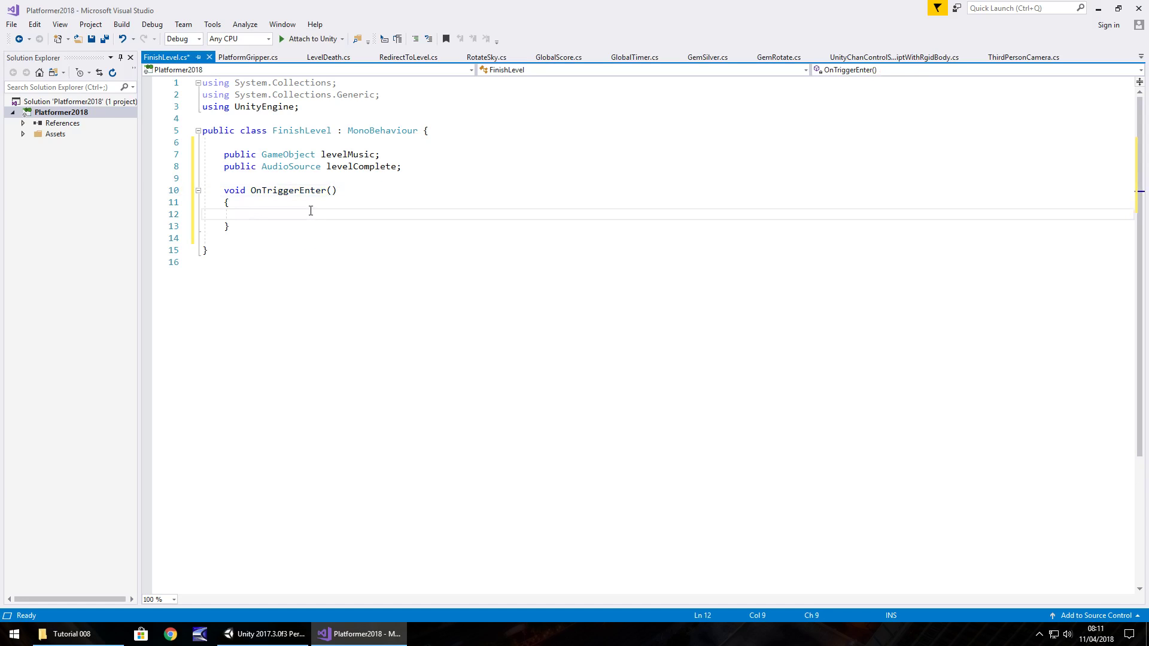
pyautogui.write('levelMusi')
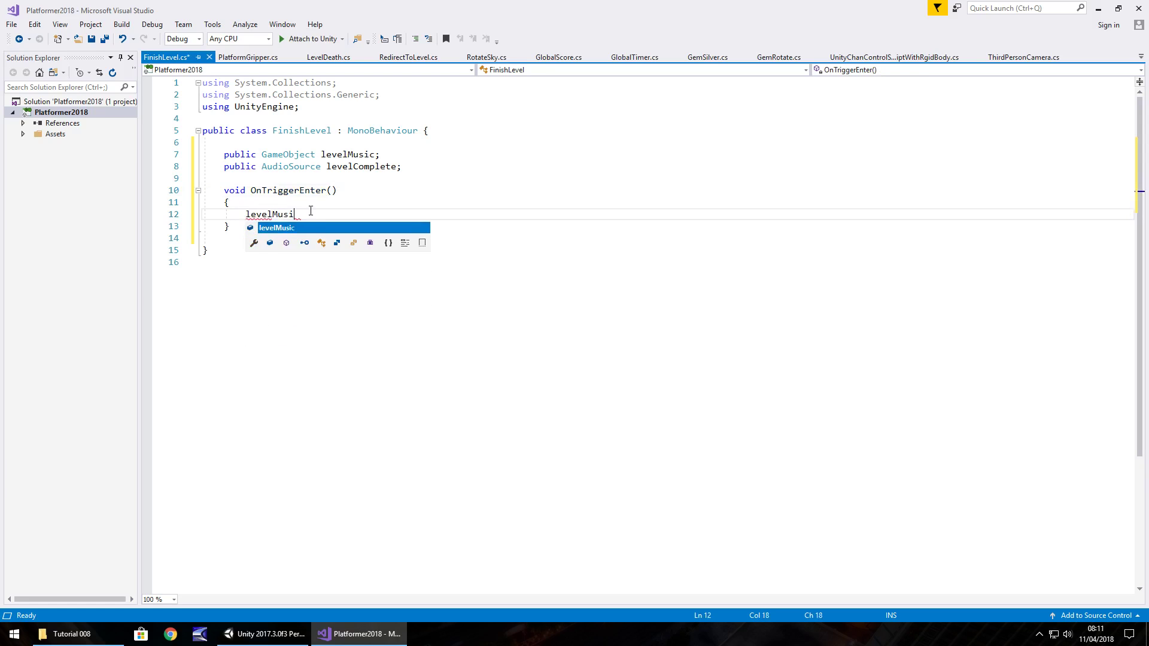
pyautogui.write('c.S')
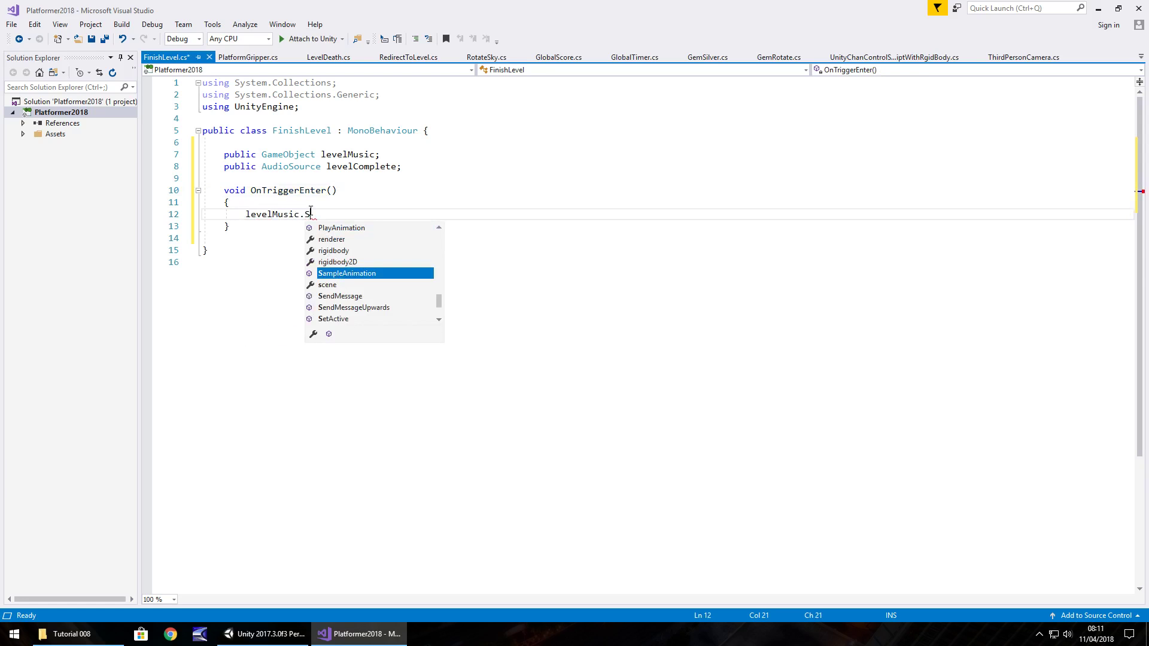
pyautogui.press('BackSpace')
pyautogui.write('SetA')
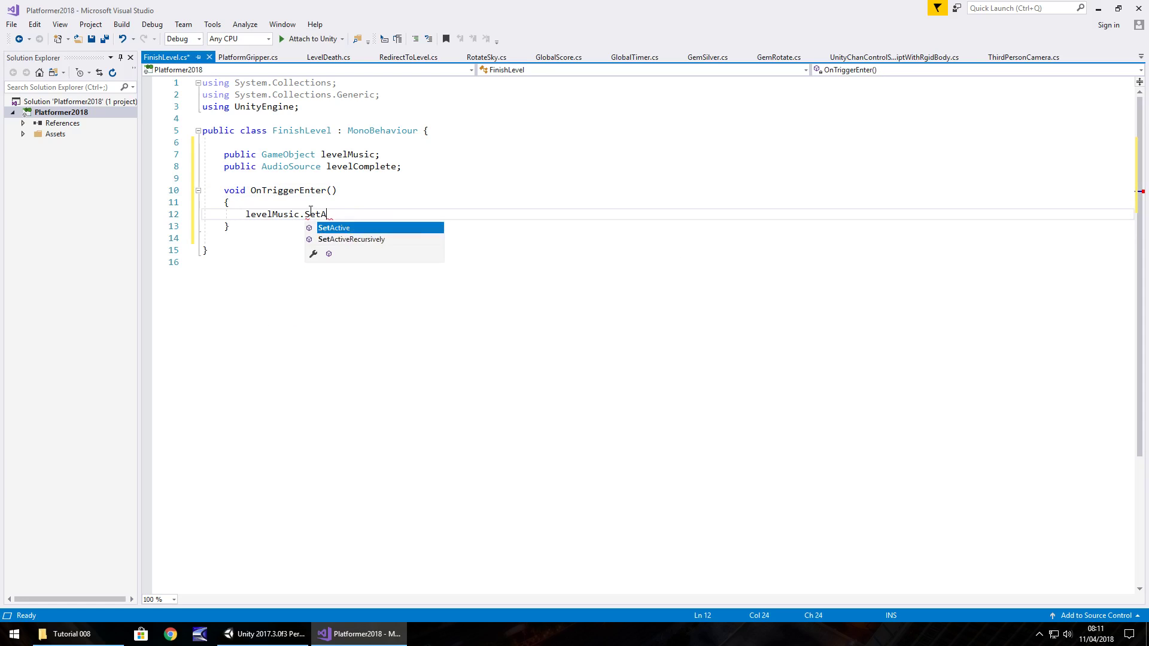
pyautogui.write('ctive(')
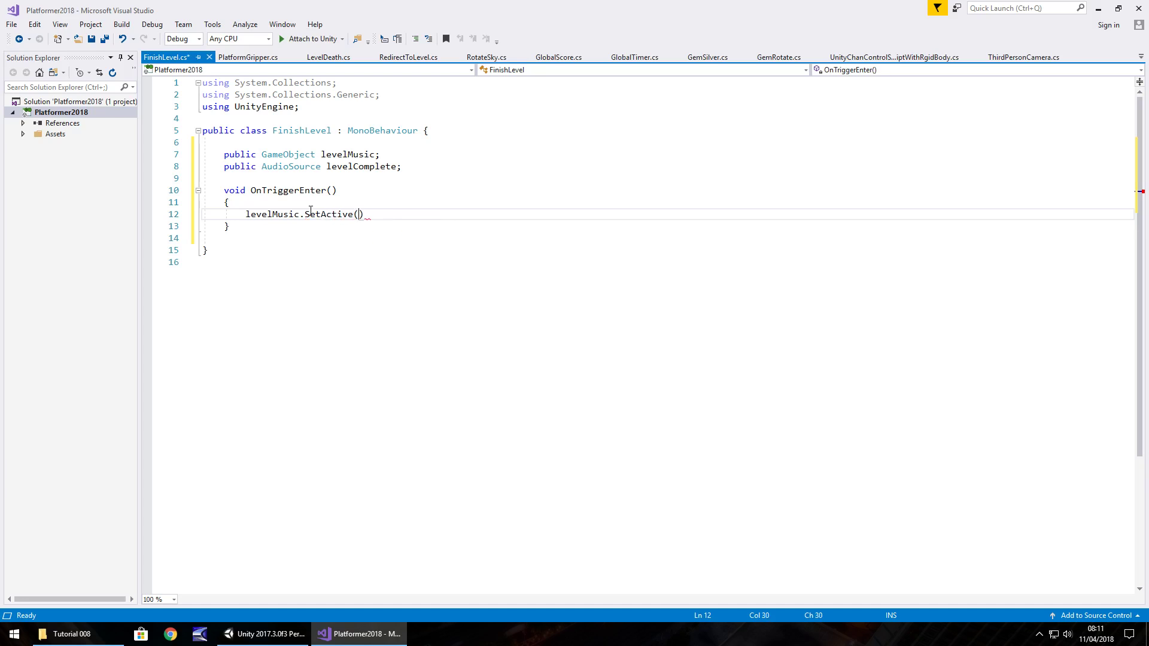
pyautogui.write('false);')
pyautogui.press('Return')
pyautogui.write('level')
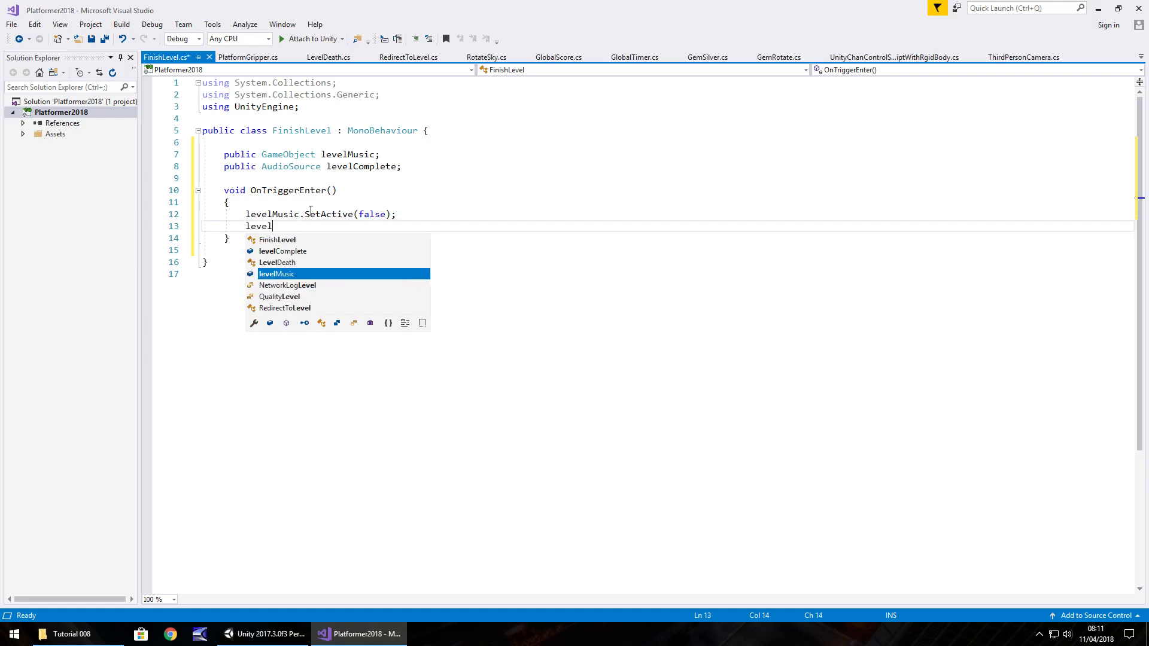
pyautogui.write('Complete.')
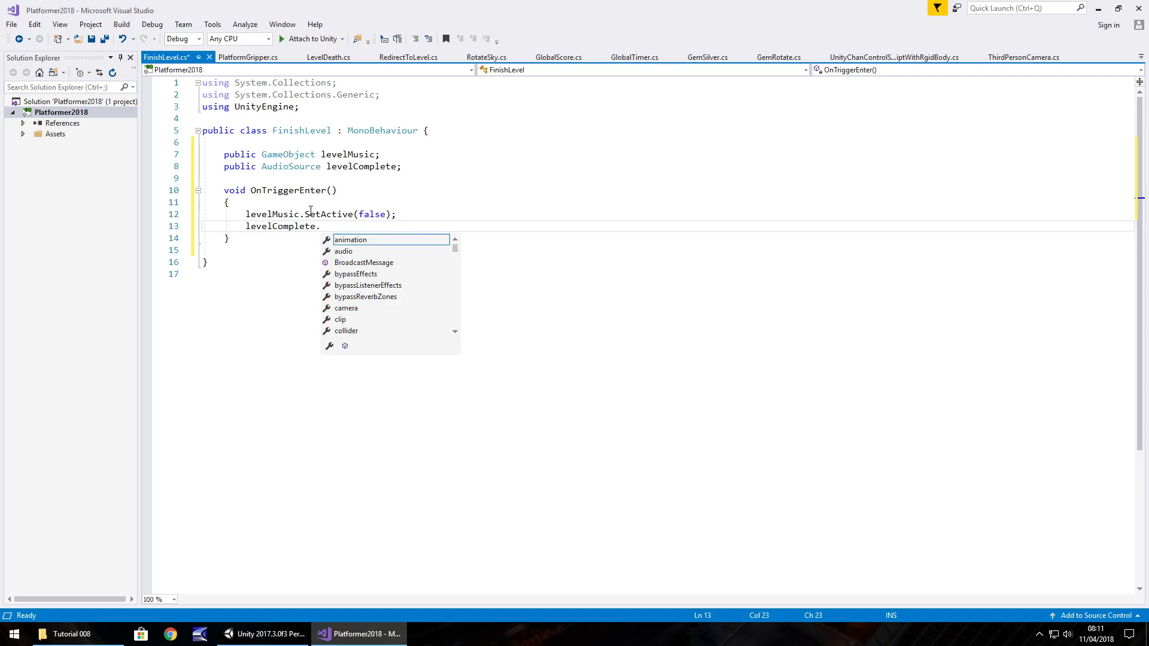
pyautogui.write('Play();')
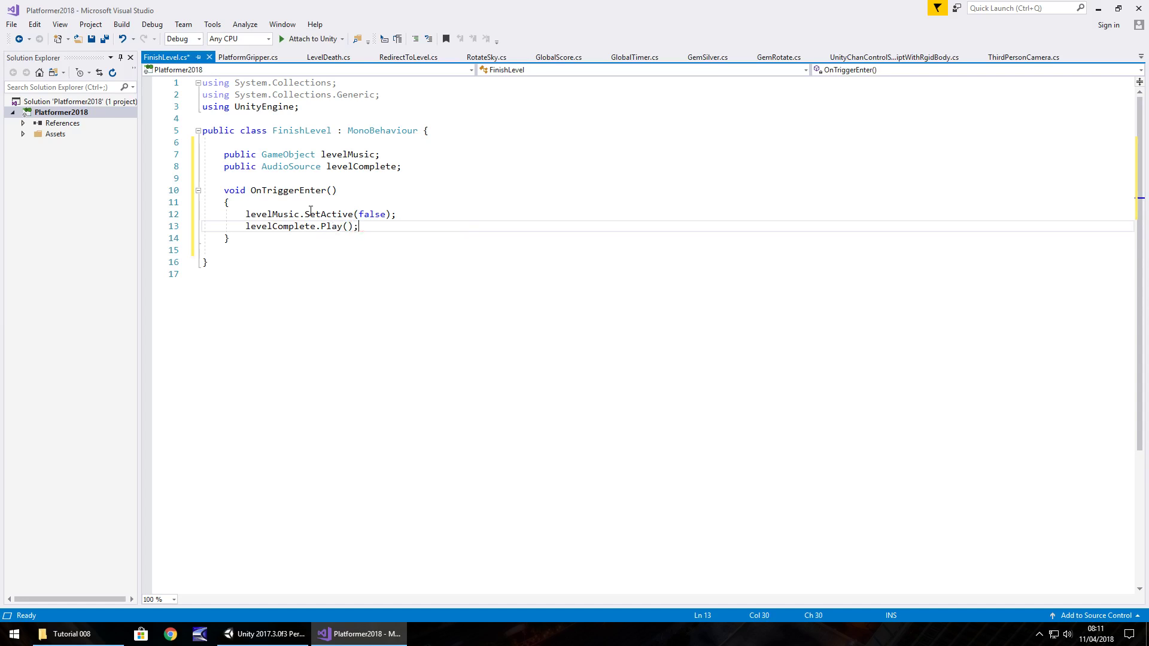
pyautogui.hotkey('ctrl', 's')
# - Check GlobalTimerObject in Unity, then add a 'public GameObject levelTimer;' field to FinishLevel
pyautogui.click(244, 635)
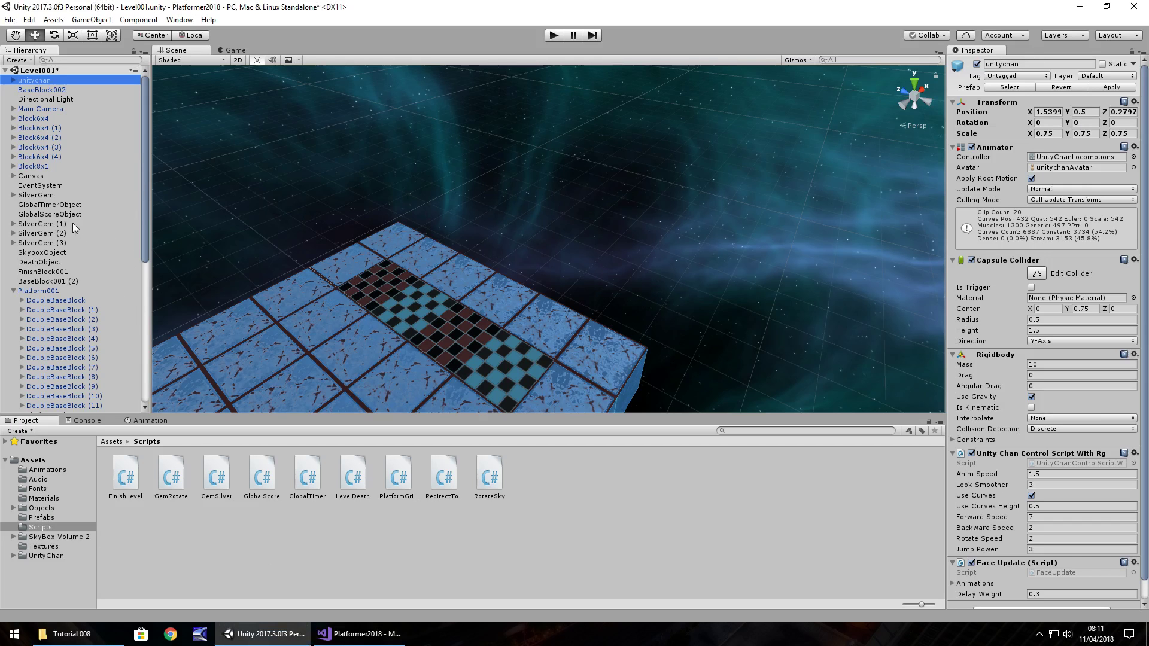
pyautogui.click(50, 205)
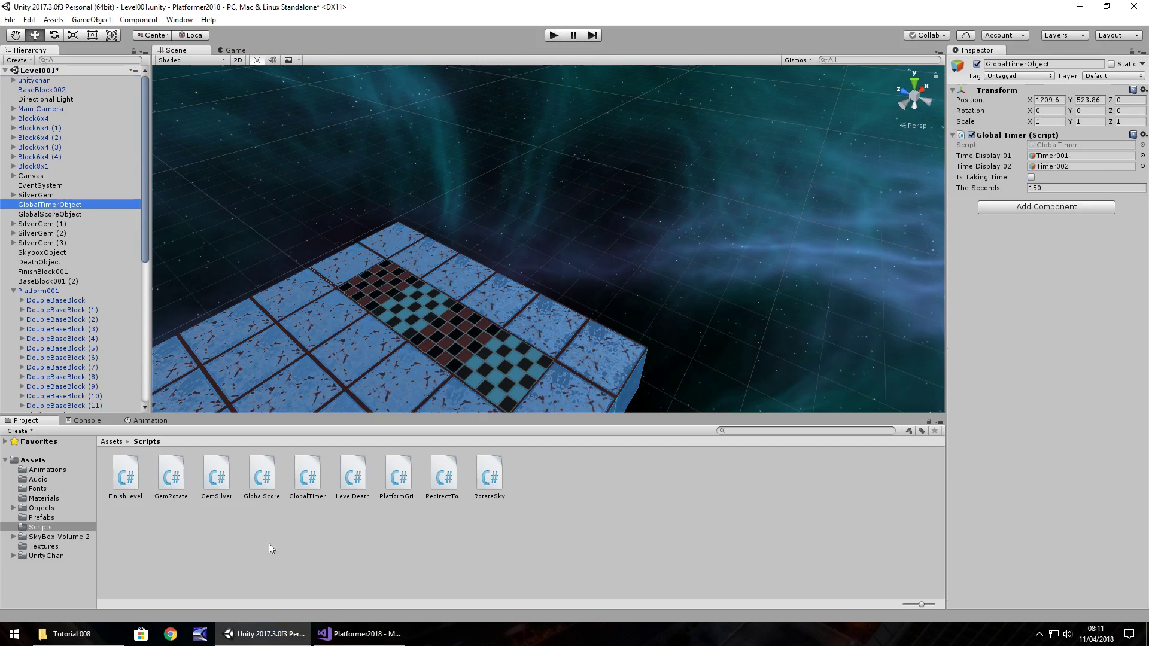
pyautogui.click(367, 641)
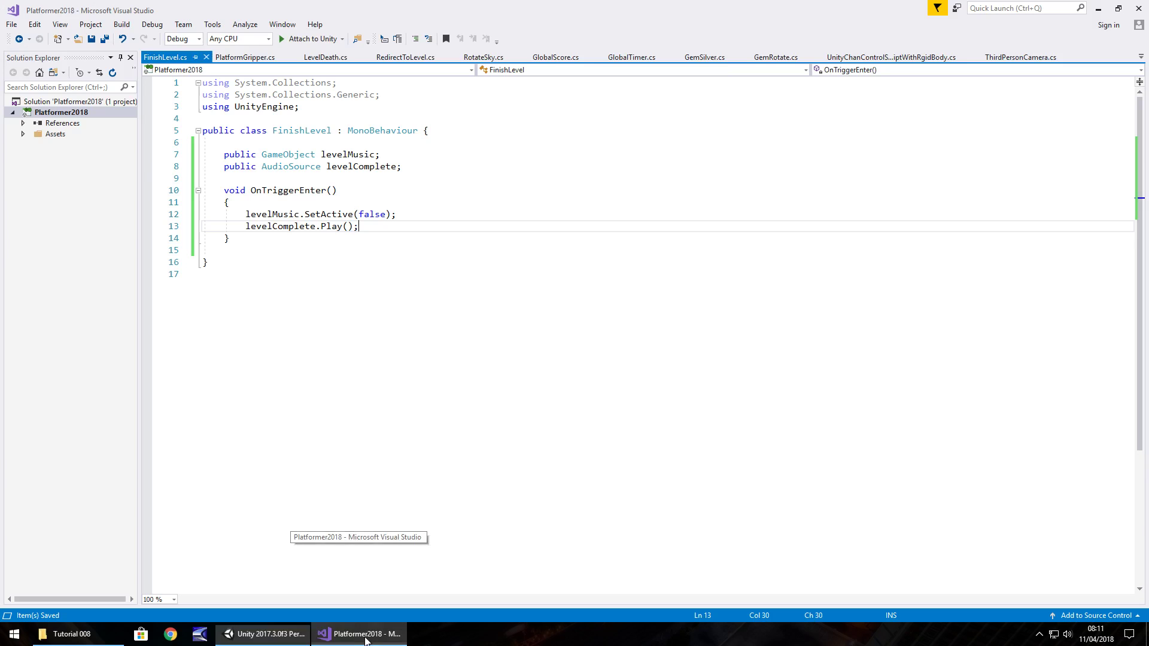
pyautogui.click(423, 167)
pyautogui.press('Return')
pyautogui.write('public G')
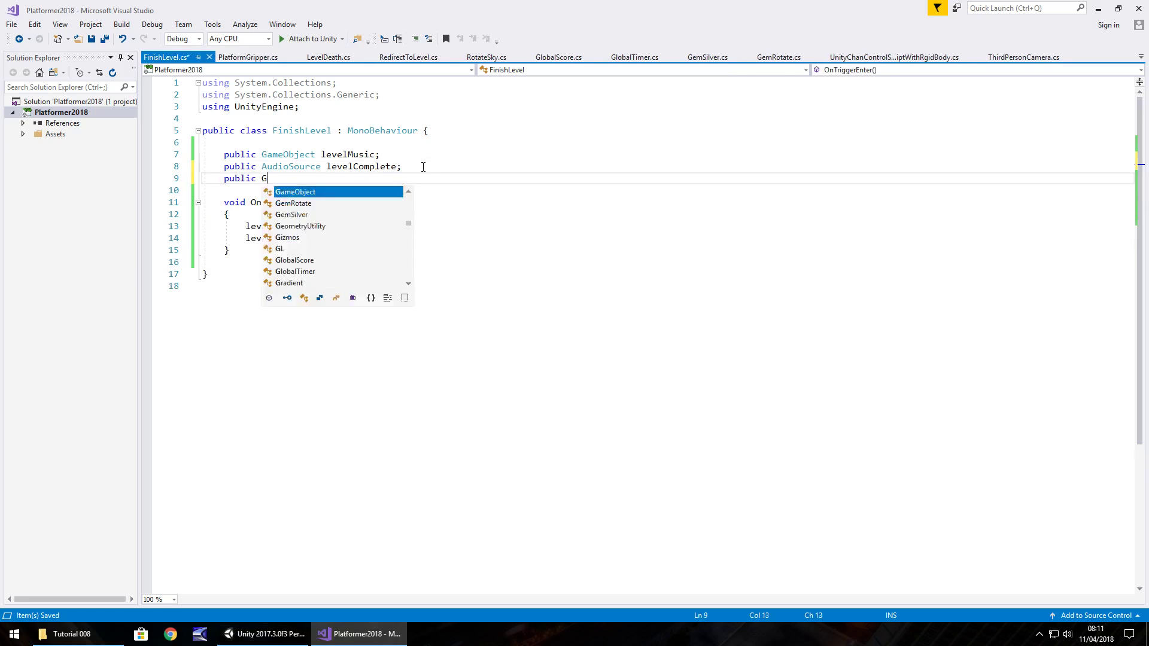
pyautogui.write('ameObject')
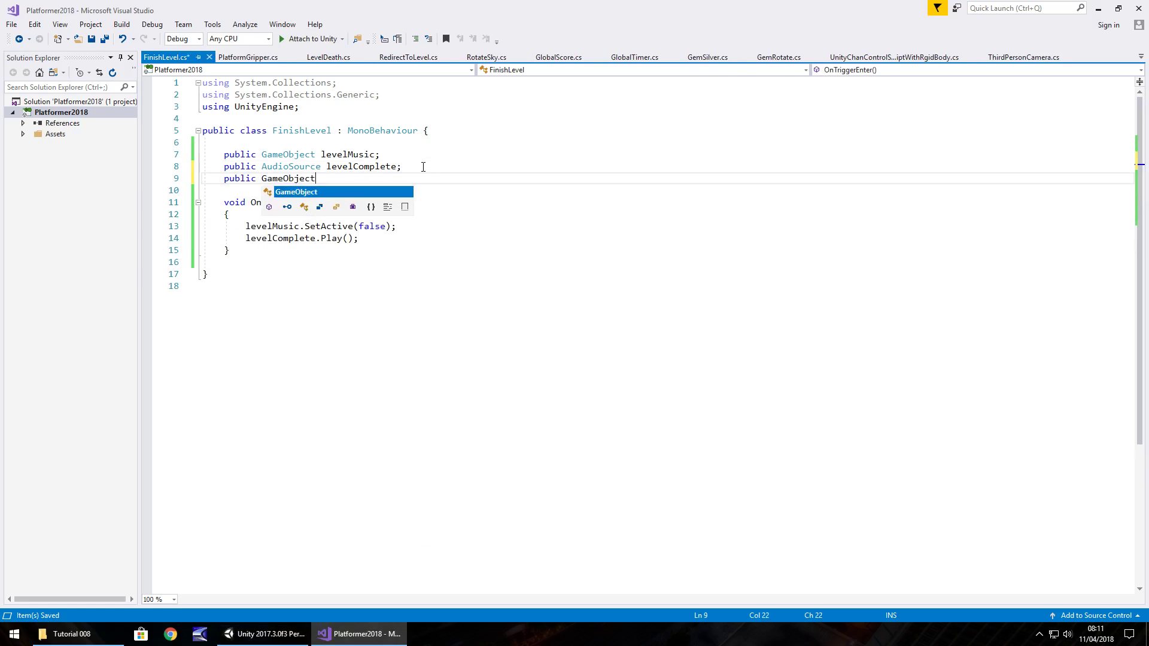
pyautogui.write(' levelTimer;')
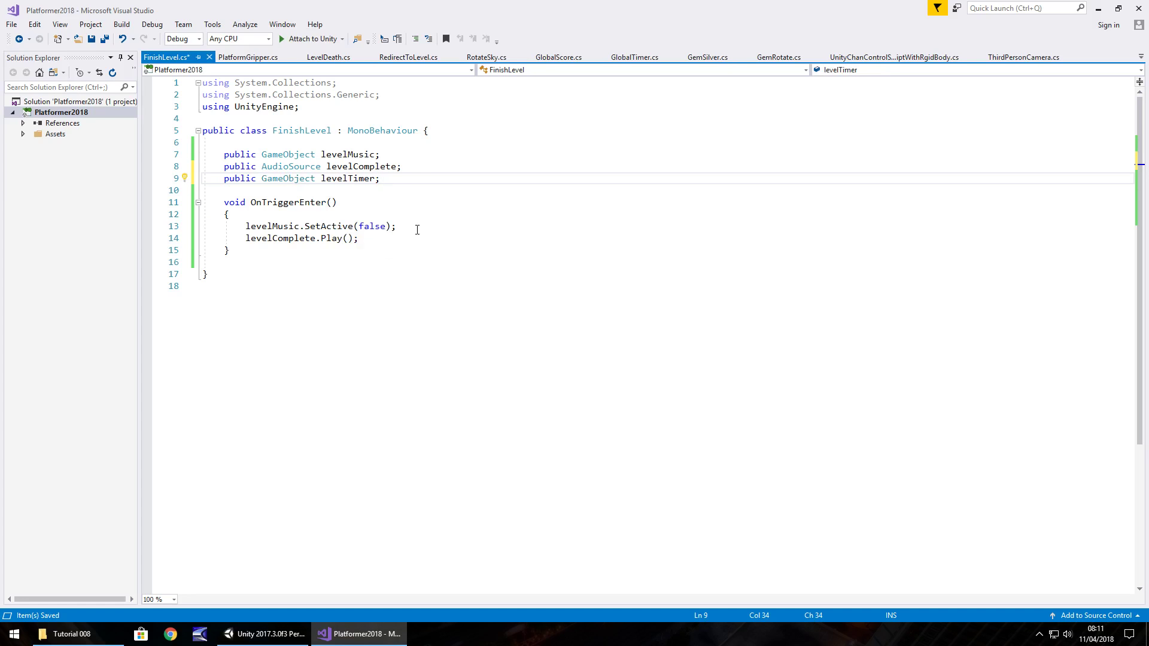
# - Add levelTimer.SetActive(false); to OnTriggerEnter and save the script
pyautogui.click(417, 230)
pyautogui.press('Return')
pyautogui.write('leve')
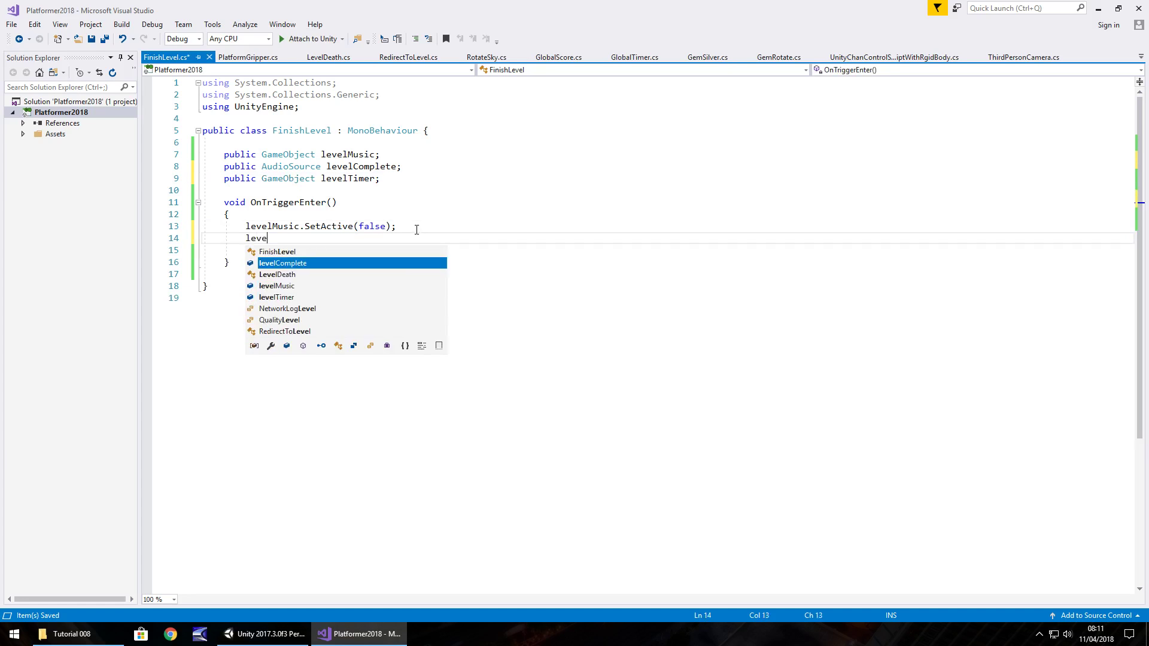
pyautogui.write('lTimer.S')
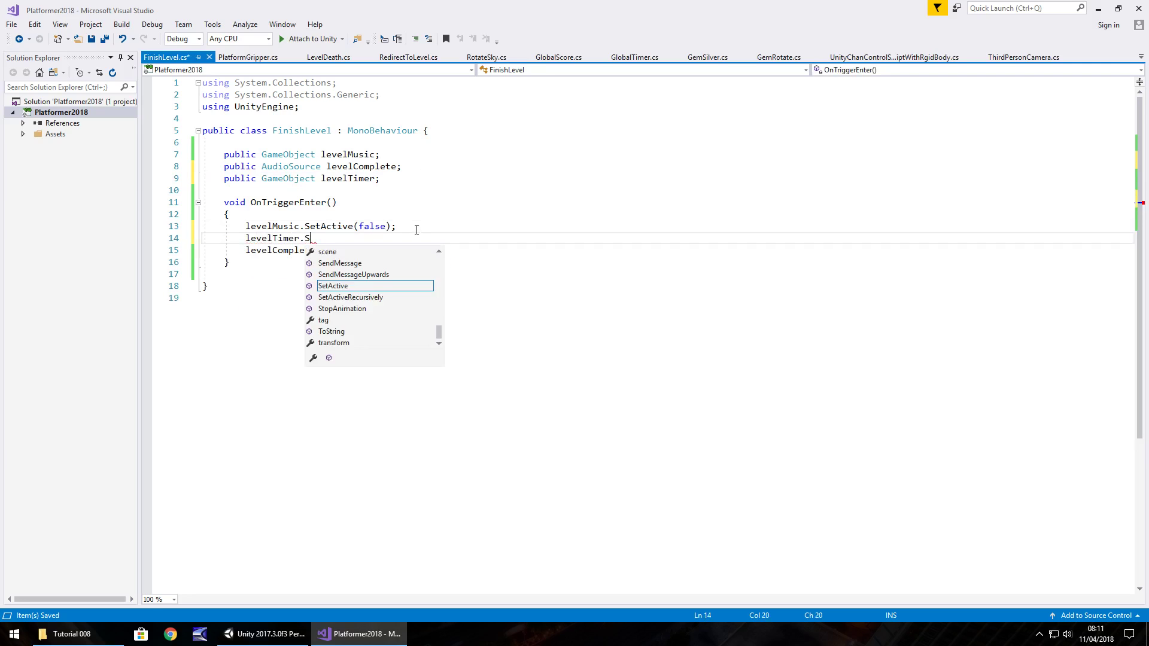
pyautogui.write('etActive(false')
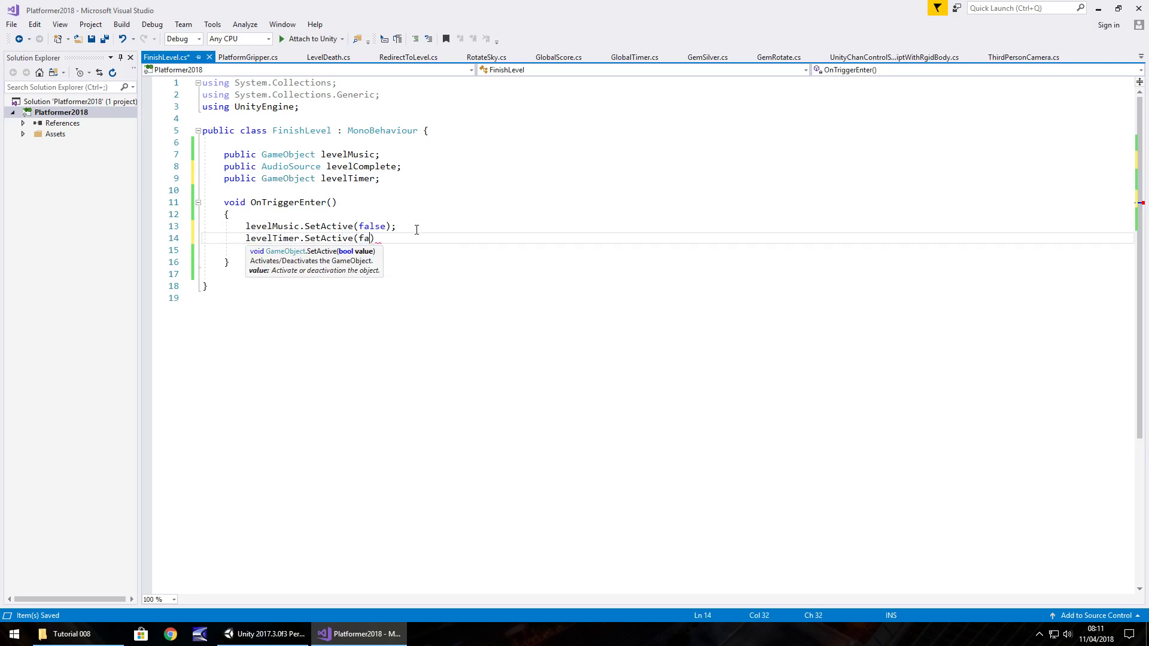
pyautogui.write(');')
pyautogui.hotkey('ctrl', 's')
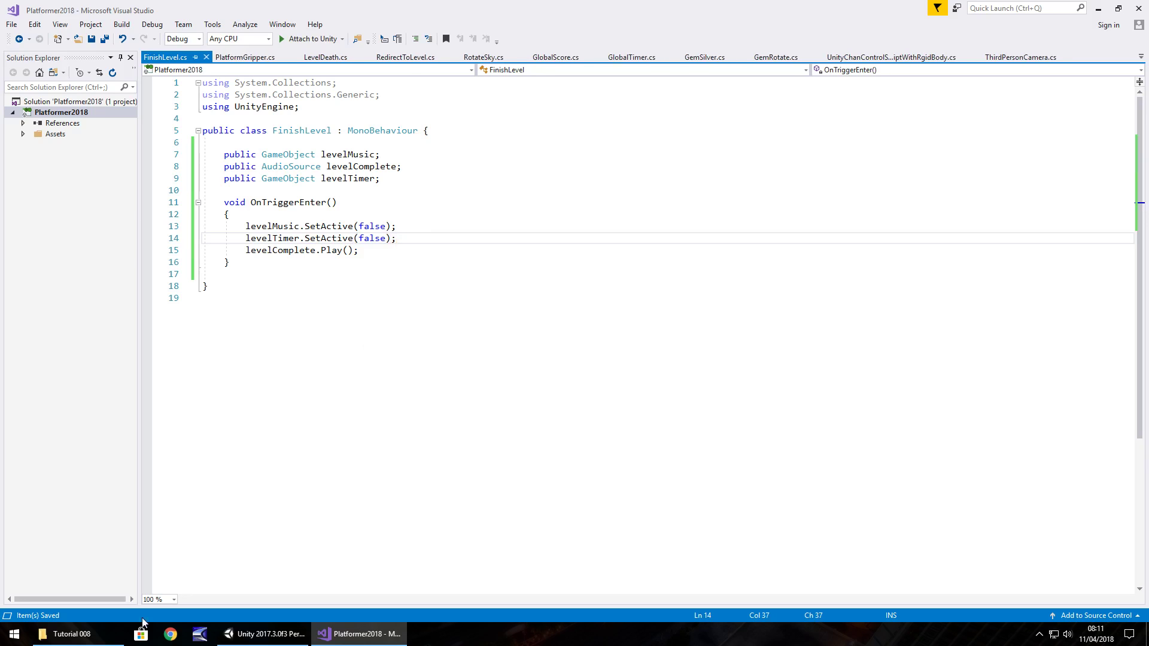
# - Import the CompleteTone sound from the Tutorial 008 folder into the project's Audio folder
pyautogui.click(265, 633)
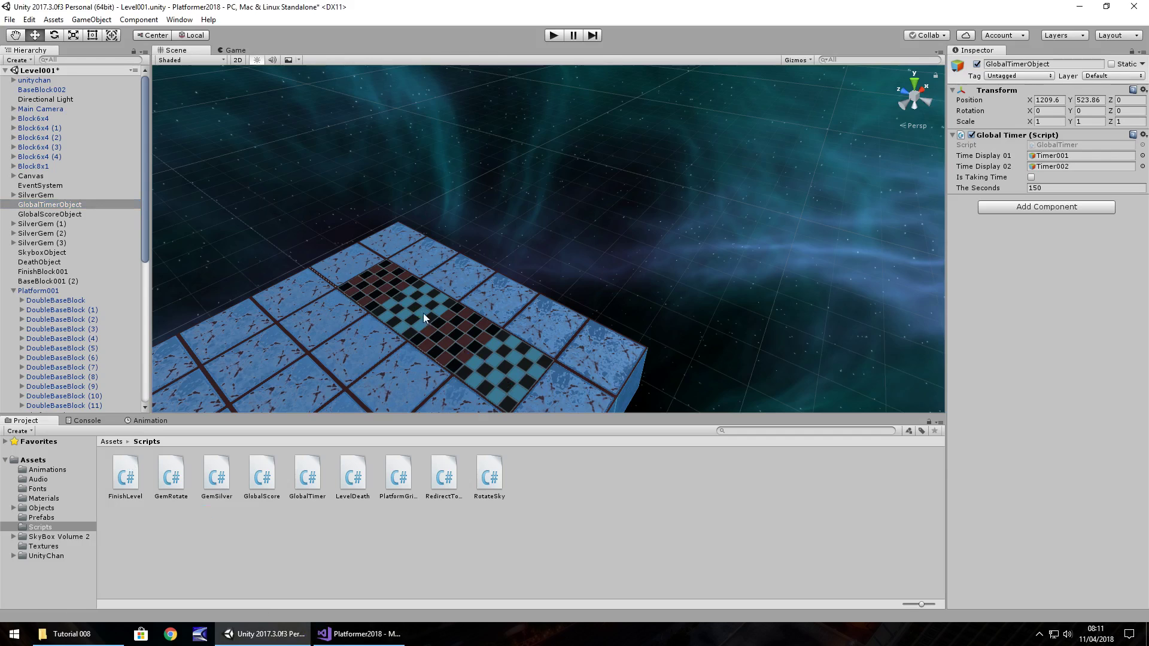
pyautogui.click(40, 480)
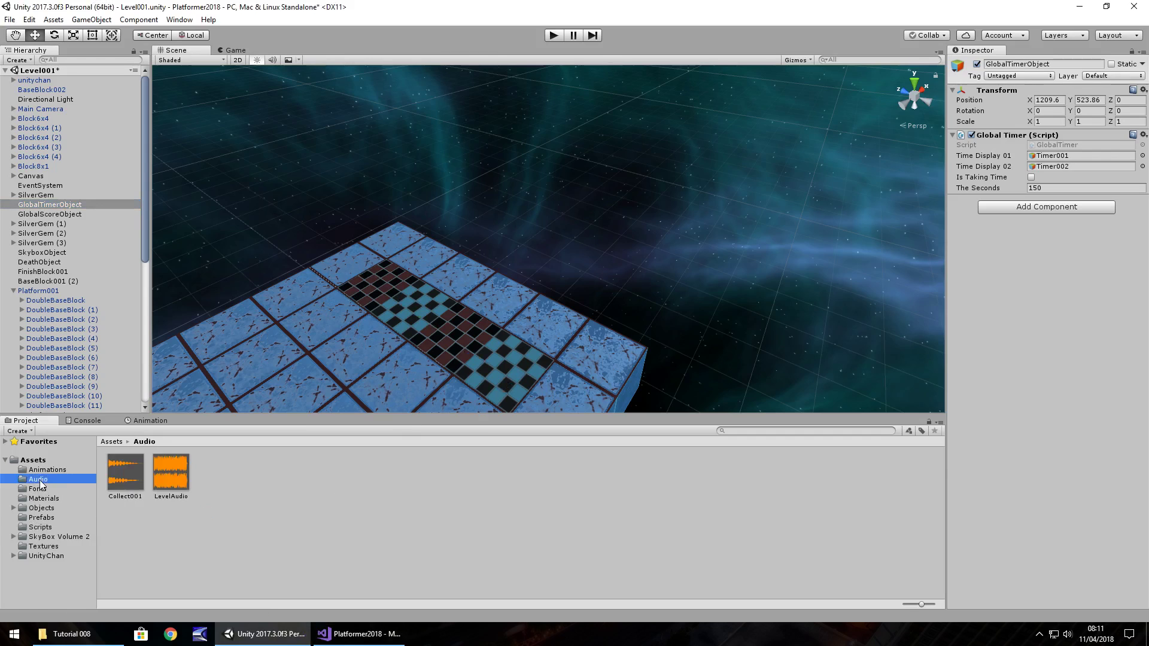
pyautogui.click(62, 639)
pyautogui.moveTo(143, 94); pyautogui.dragTo(231, 480)
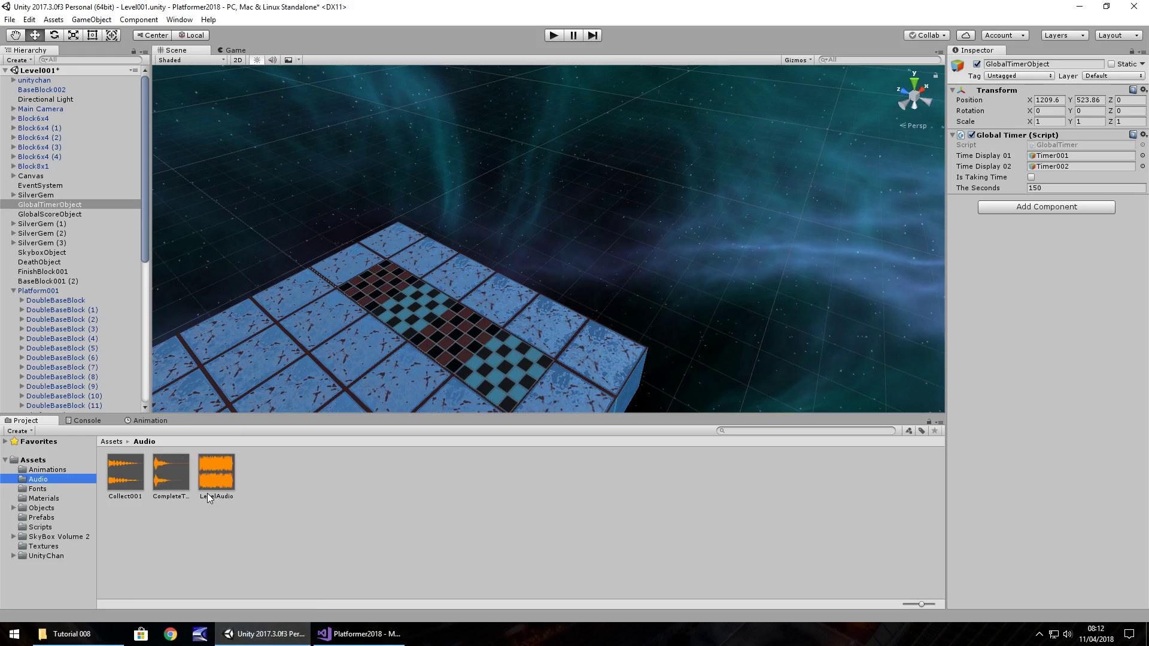
# - Duplicate GemCollect as LevelComplete, assign the CompleteTone clip, and untick Play On Awake
pyautogui.click(48, 109)
pyautogui.click(13, 109)
pyautogui.click(43, 120)
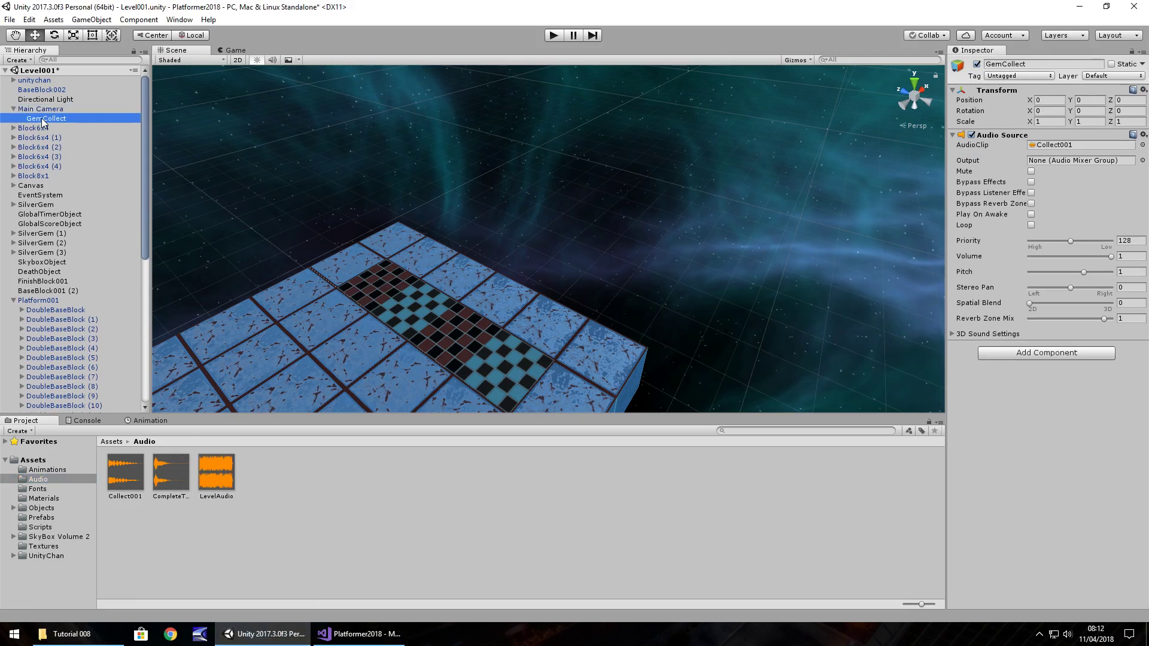
pyautogui.hotkey('ctrl', 'd')
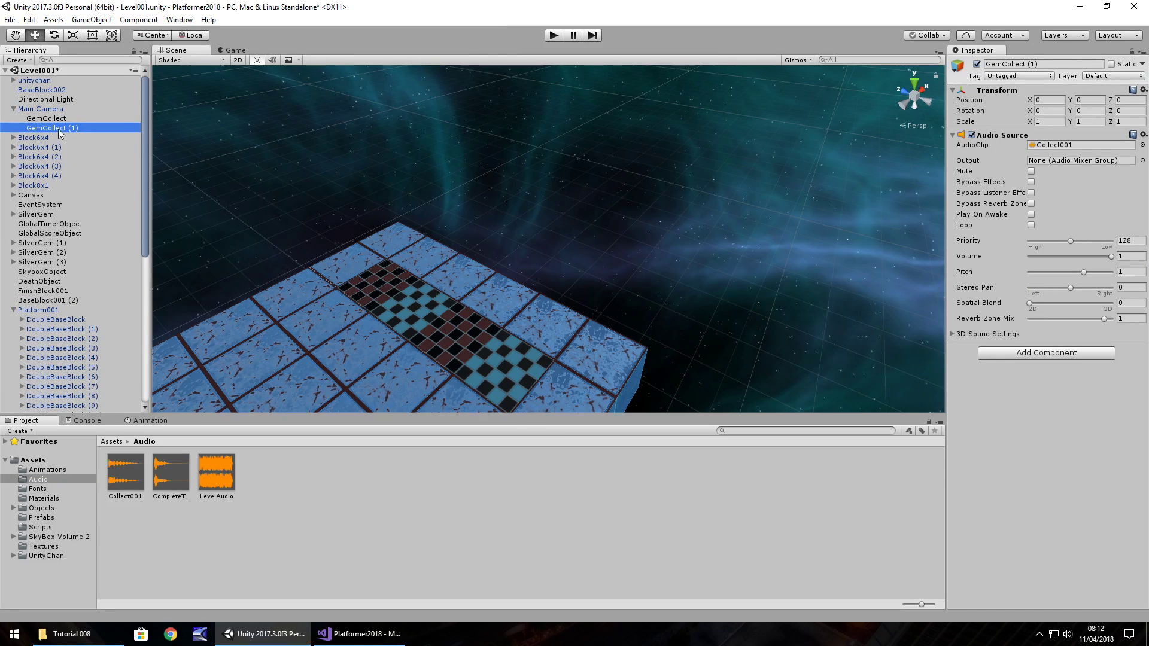
pyautogui.rightClick(61, 133)
pyautogui.click(85, 166)
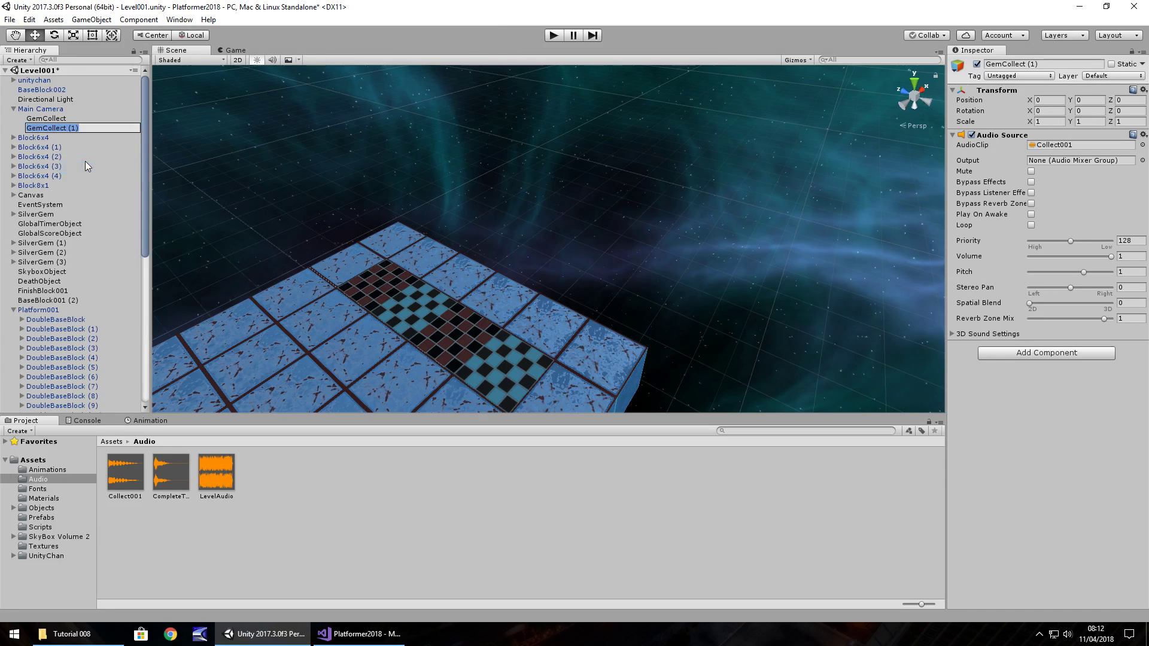
pyautogui.write('LevelComplete')
pyautogui.press('Return')
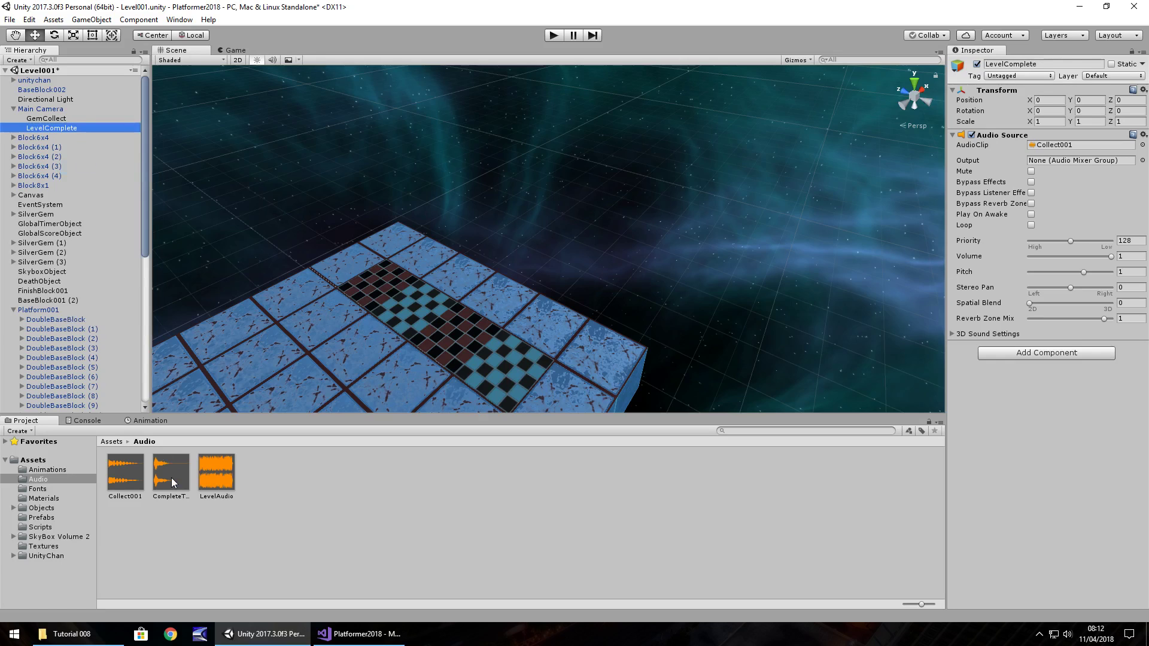
pyautogui.moveTo(169, 473); pyautogui.dragTo(1067, 148)
pyautogui.click(1031, 214)
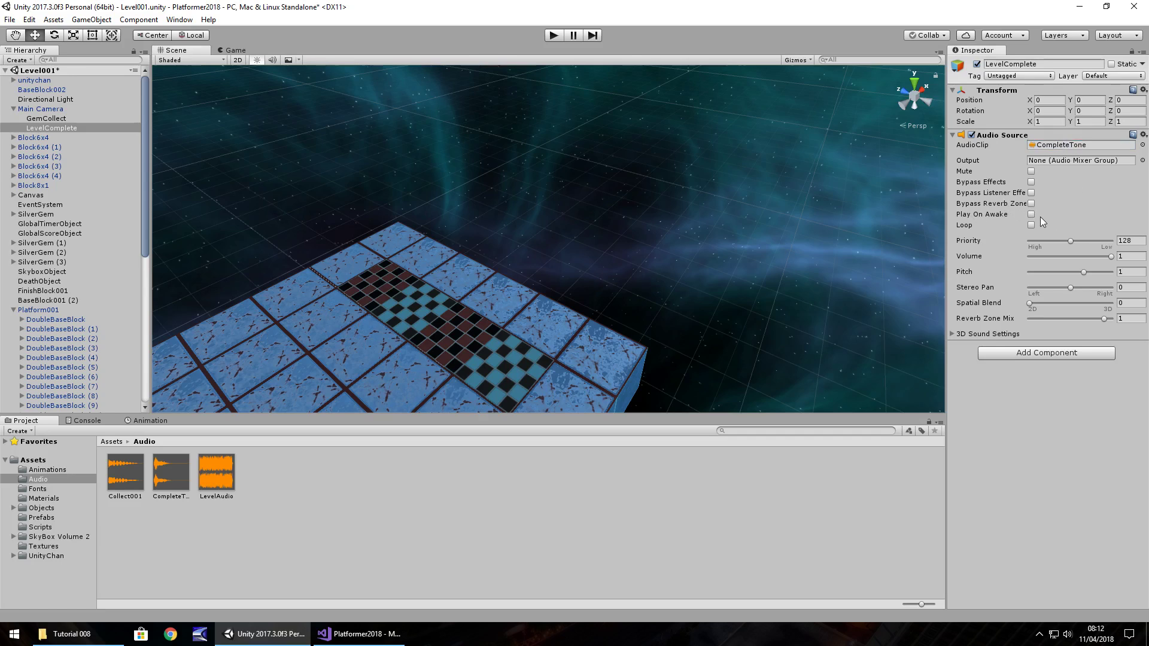
# - Create an empty child of Main Camera named LevelAudio
pyautogui.click(51, 110)
pyautogui.scroll(-3, 996, 456)
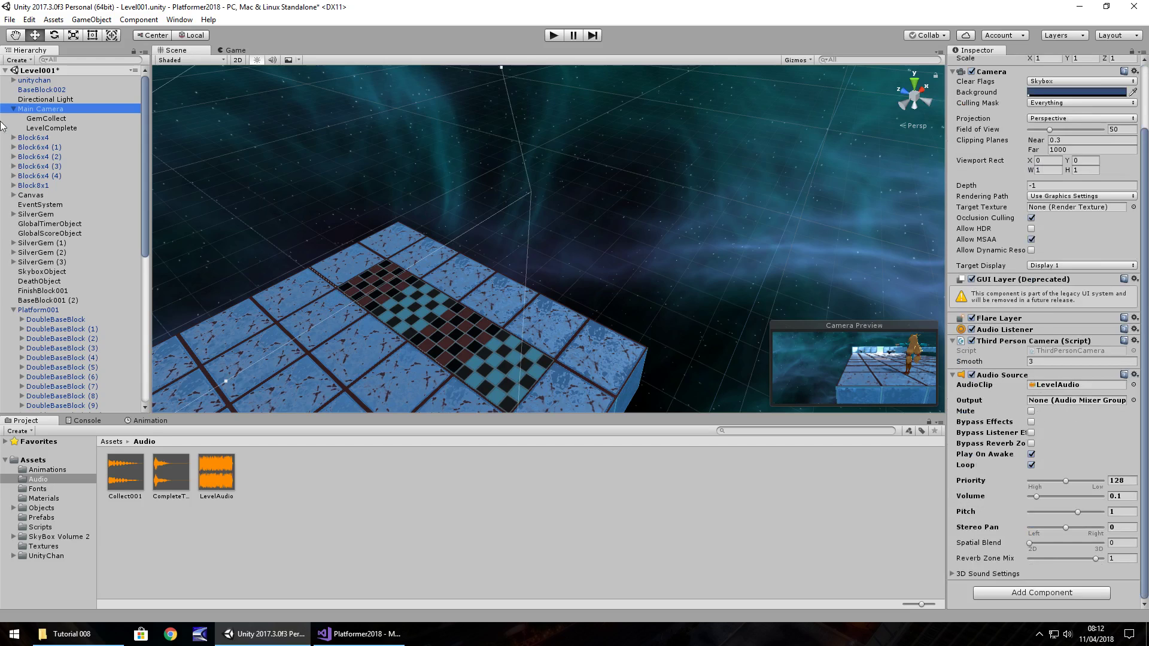
pyautogui.rightClick(54, 114)
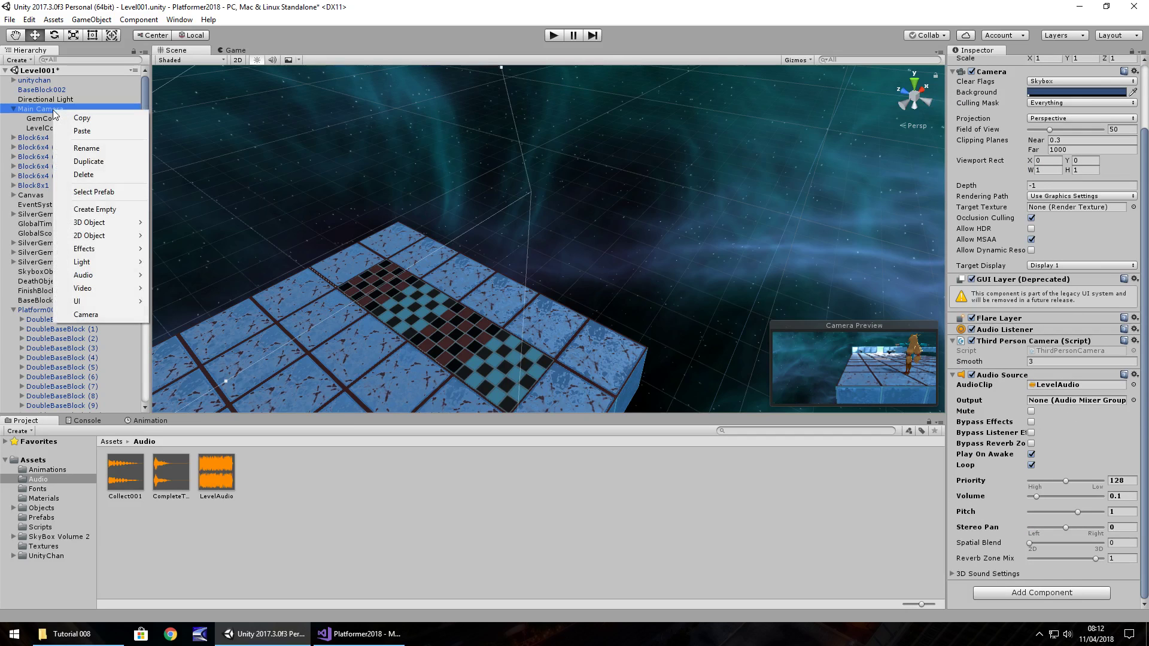
pyautogui.click(108, 210)
pyautogui.click(57, 139)
pyautogui.write('LevelAudio')
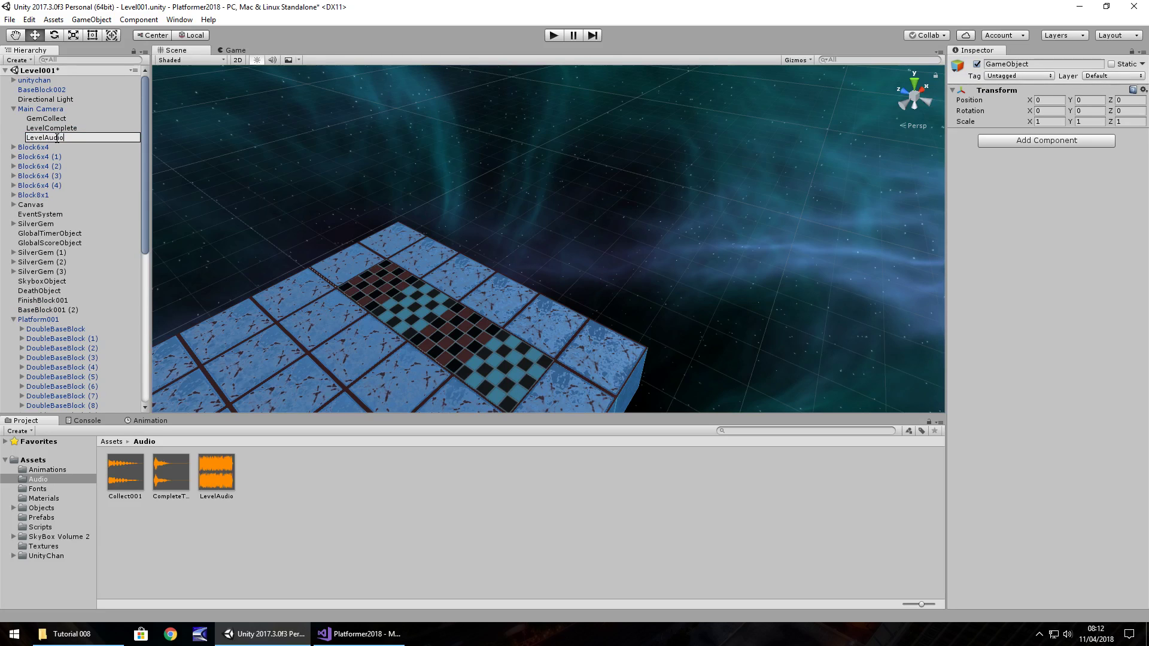
pyautogui.press('Return')
# - Give LevelAudio an Audio Source with the LevelAudio clip, looping, at volume 0.1
pyautogui.moveTo(216, 476); pyautogui.dragTo(46, 140)
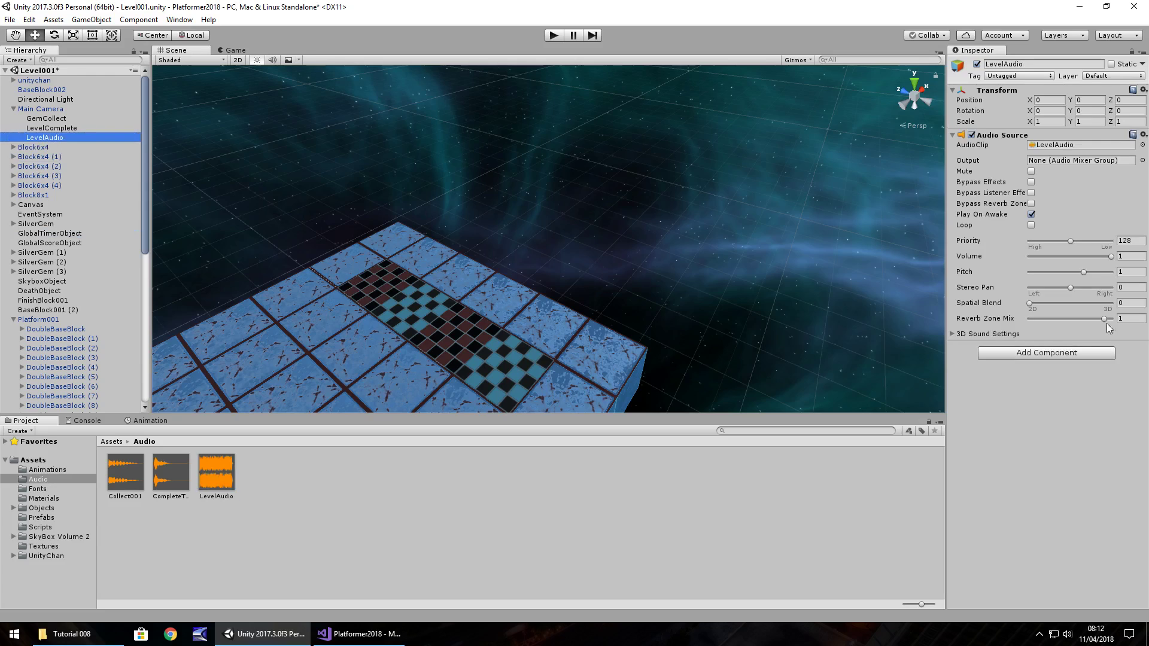
pyautogui.click(1031, 225)
pyautogui.click(38, 110)
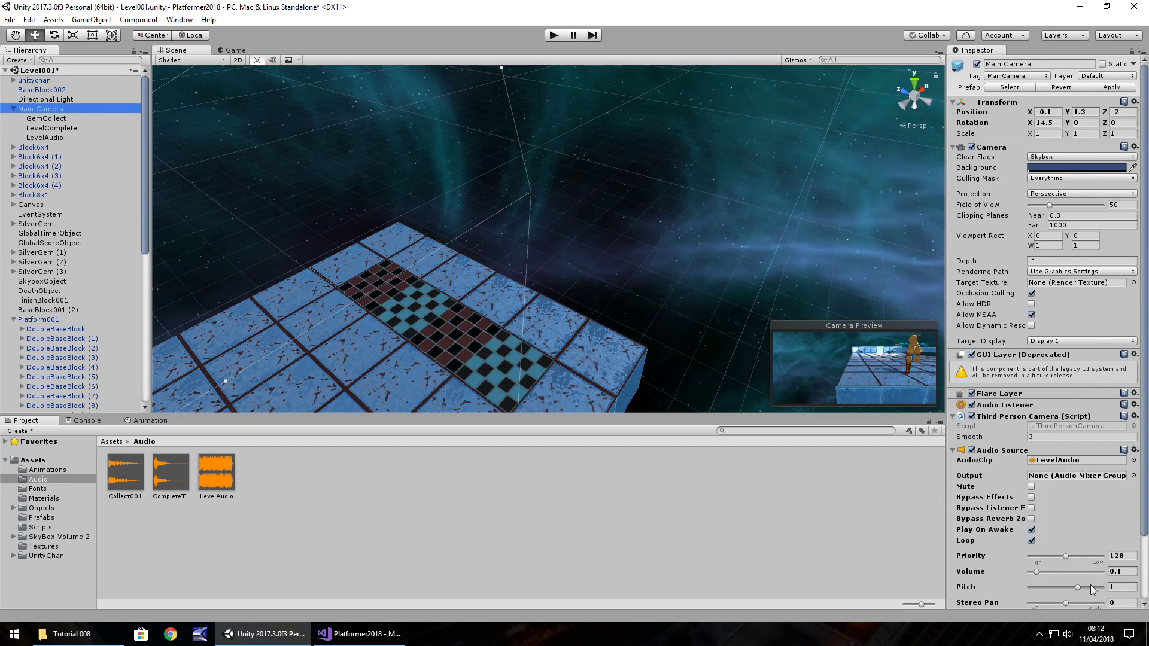
pyautogui.click(48, 138)
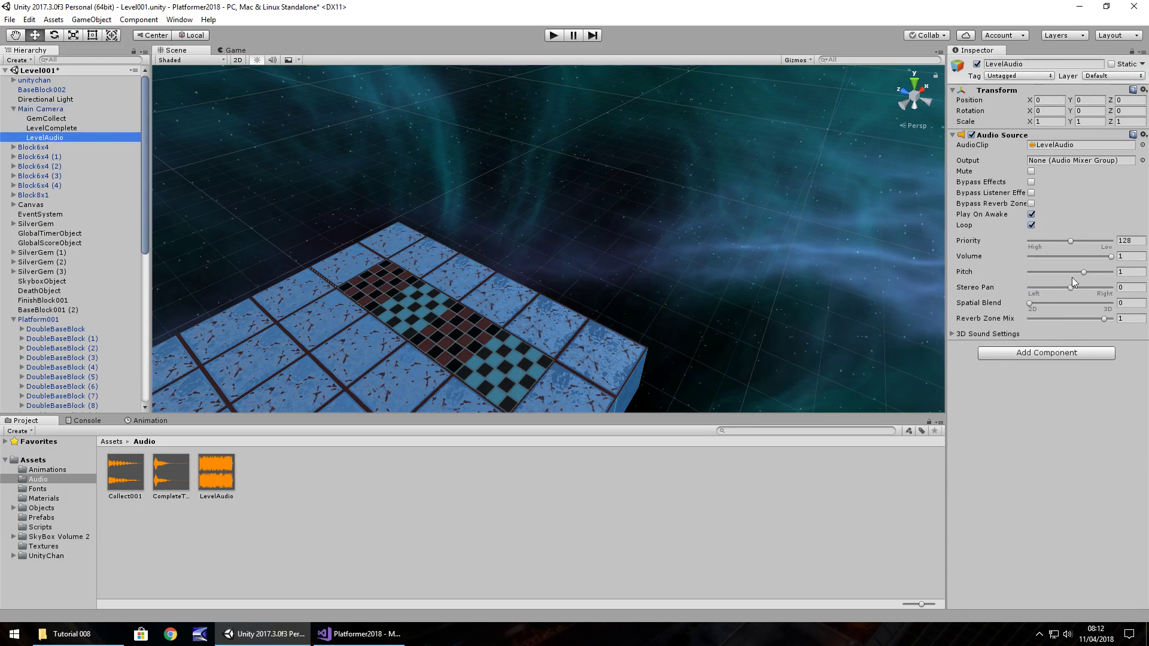
pyautogui.click(1130, 256)
pyautogui.write('0.1')
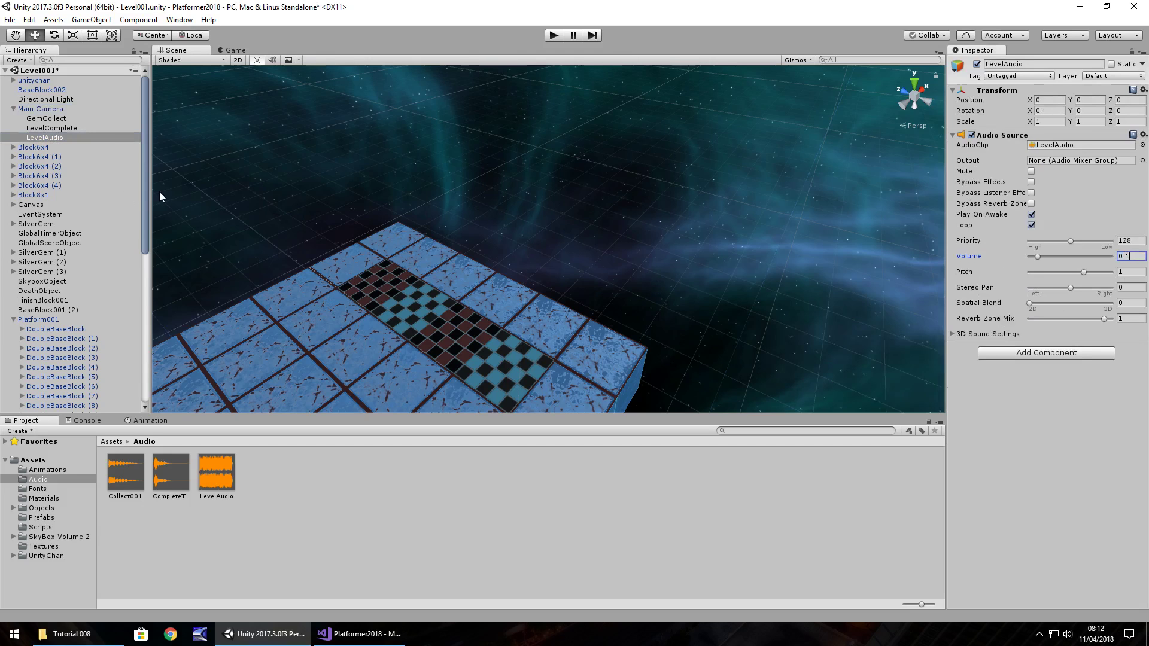
# - Remove the old Audio Source component from Main Camera
pyautogui.click(39, 110)
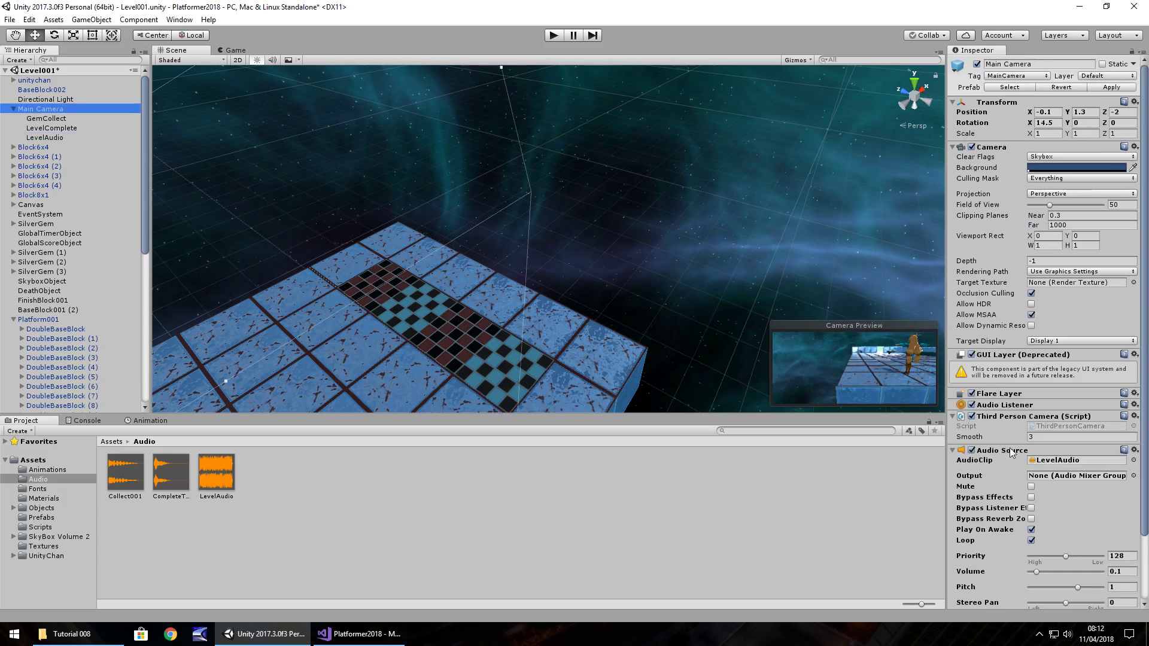
pyautogui.rightClick(1009, 454)
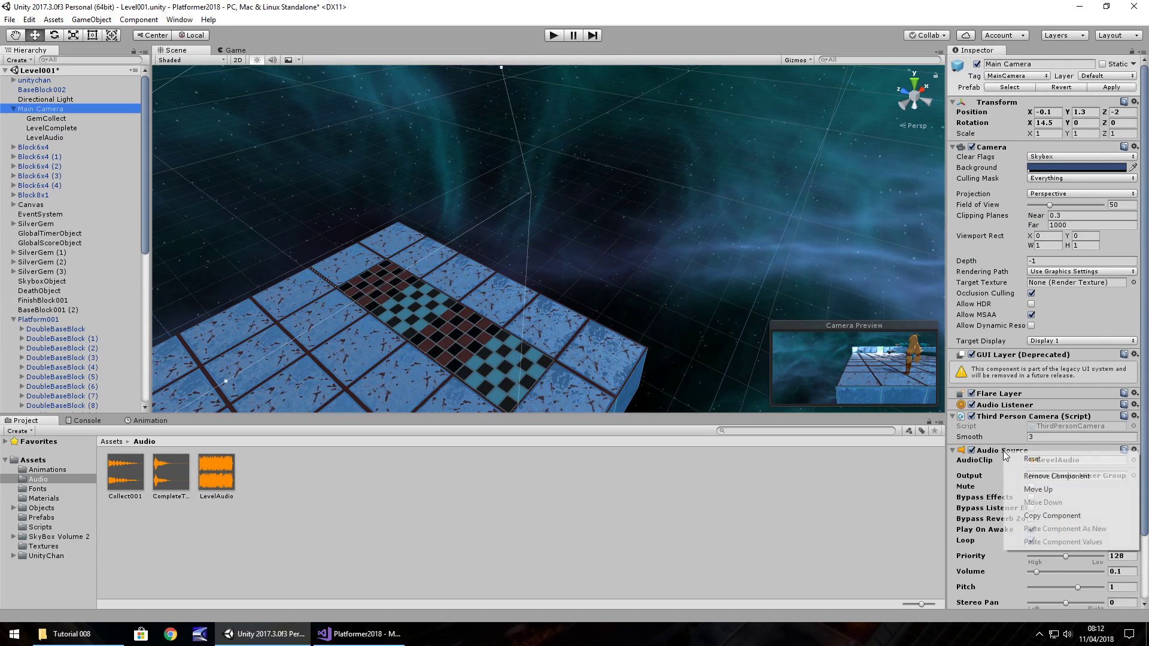
pyautogui.click(1074, 477)
# - Attach the FinishLevel script to the FinishGameTrigger object
pyautogui.scroll(-10, 54, 282)
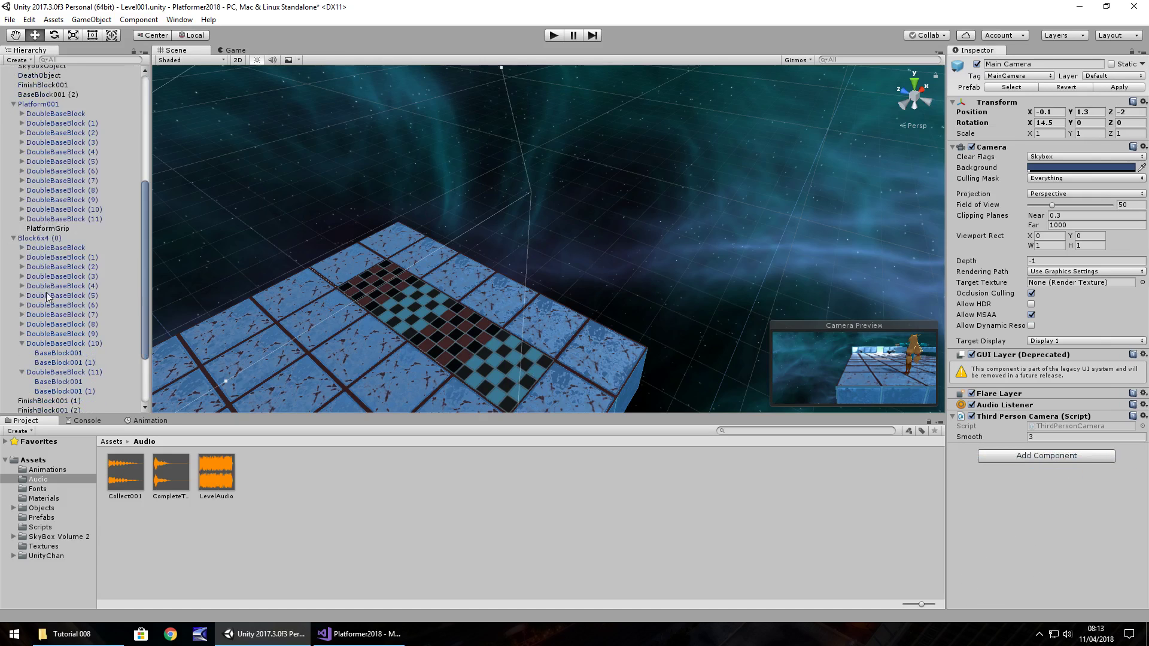
pyautogui.click(78, 408)
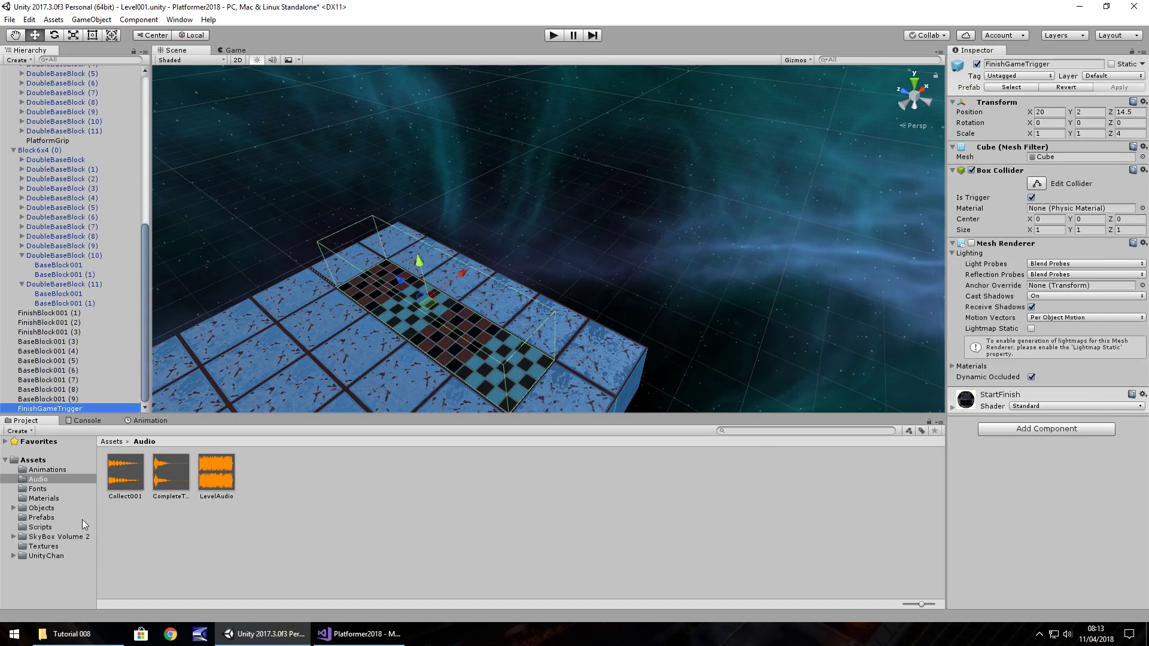
pyautogui.click(48, 527)
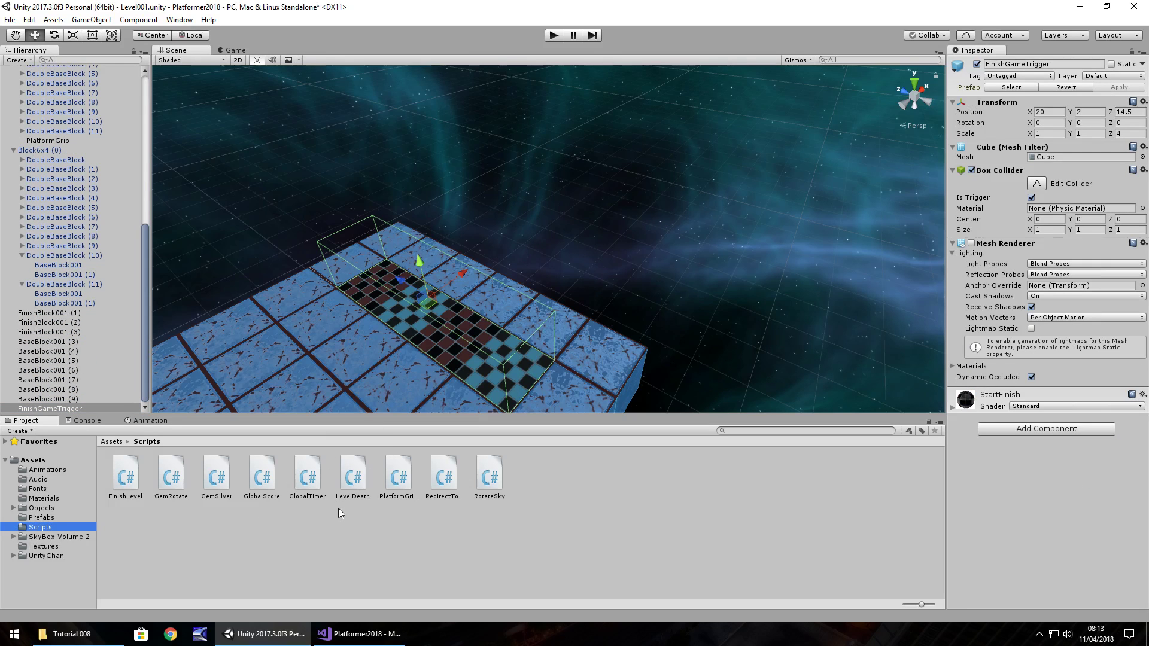
pyautogui.moveTo(128, 482); pyautogui.dragTo(51, 411)
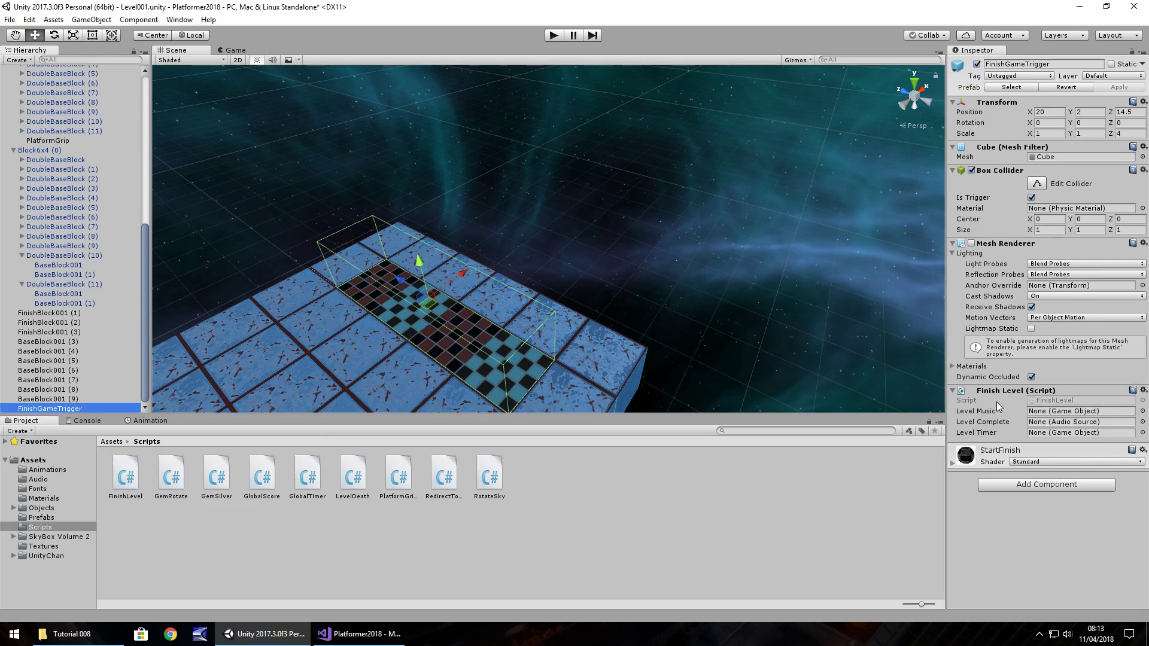
# - Link LevelAudio, LevelComplete and GlobalTimerObject to FinishLevel's music, completion sound and timer fields
pyautogui.scroll(10, 97, 184)
pyautogui.moveTo(54, 123); pyautogui.dragTo(1057, 414)
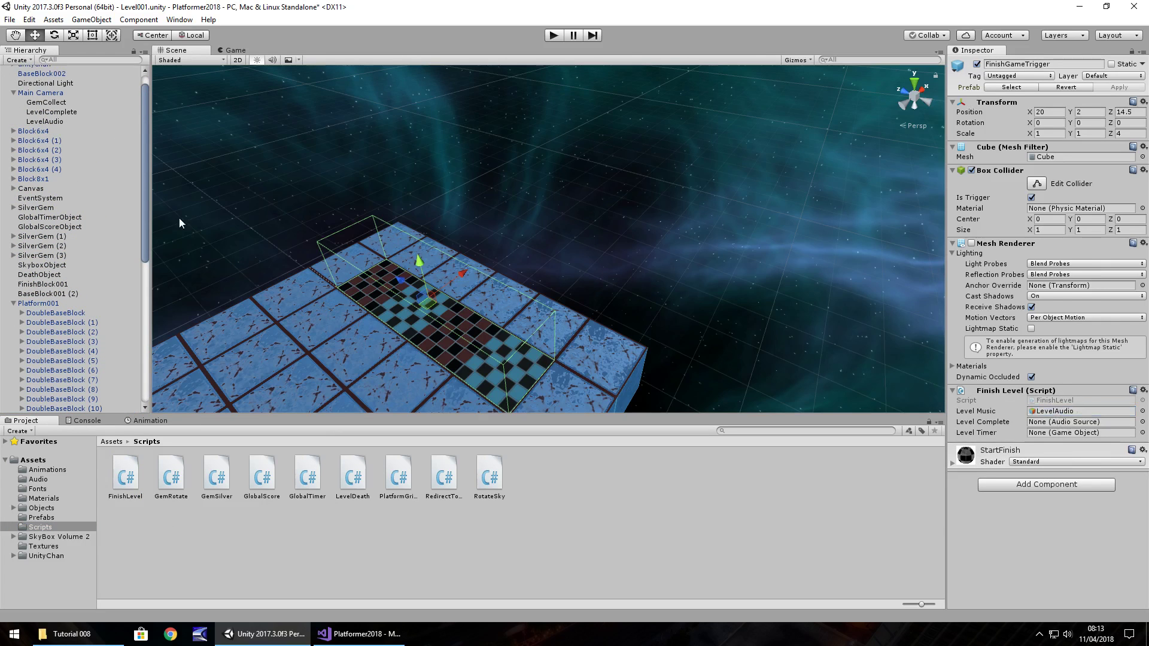
pyautogui.moveTo(52, 112); pyautogui.dragTo(1036, 422)
pyautogui.moveTo(27, 221); pyautogui.dragTo(1039, 436)
pyautogui.click(554, 35)
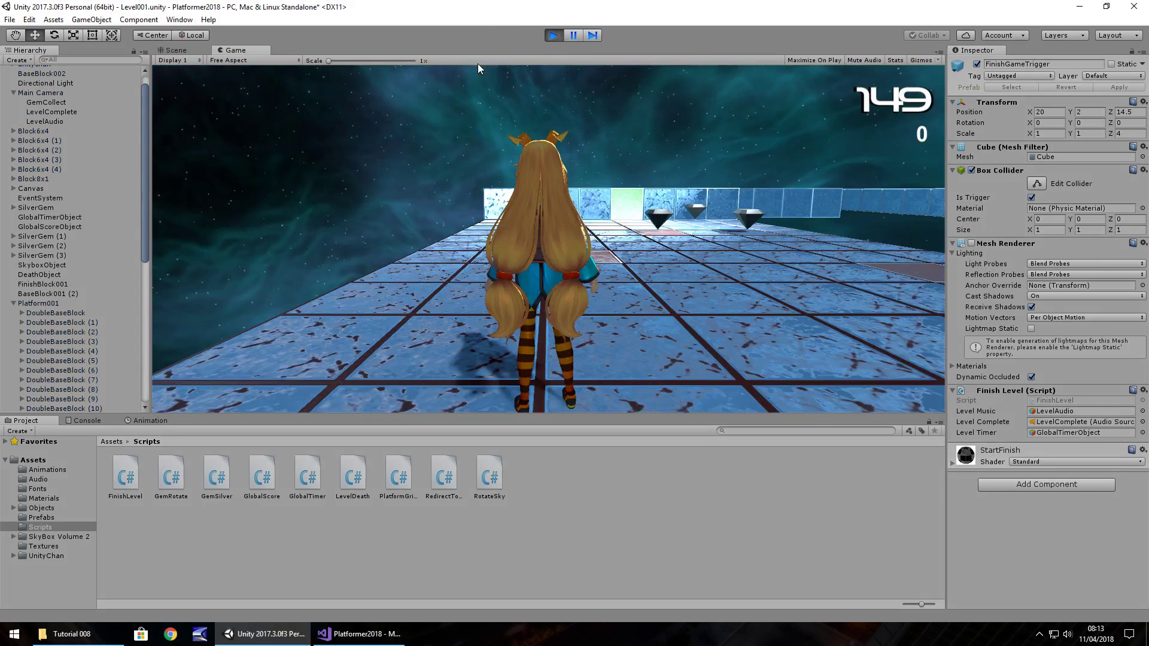
pyautogui.press('Up')
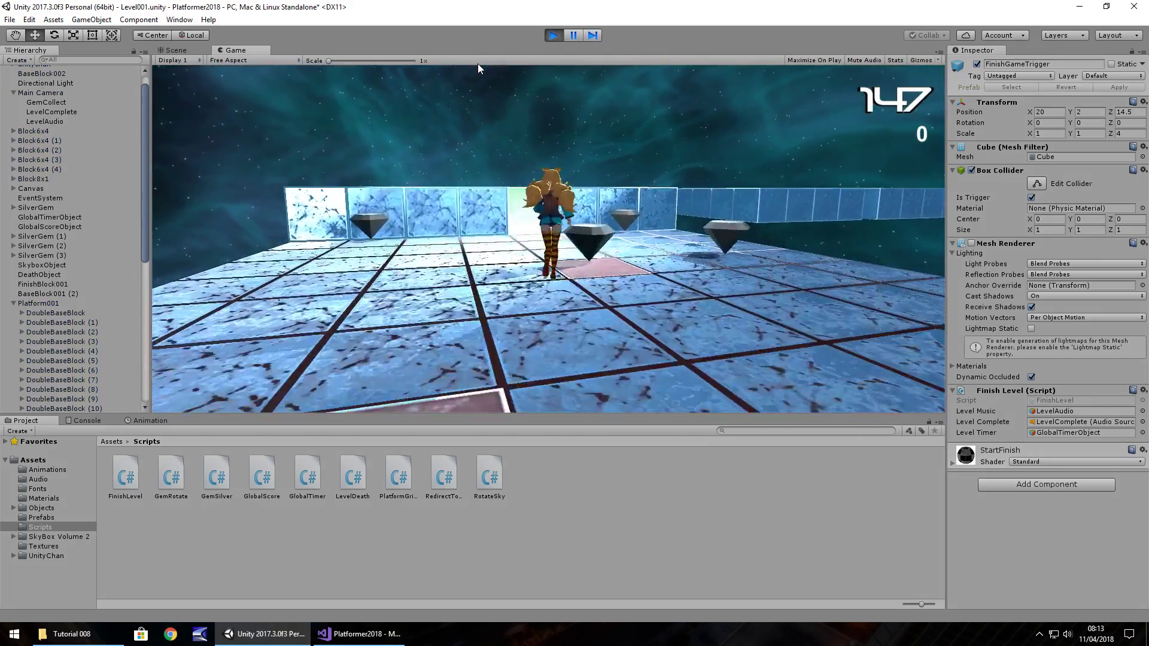
pyautogui.press('space')
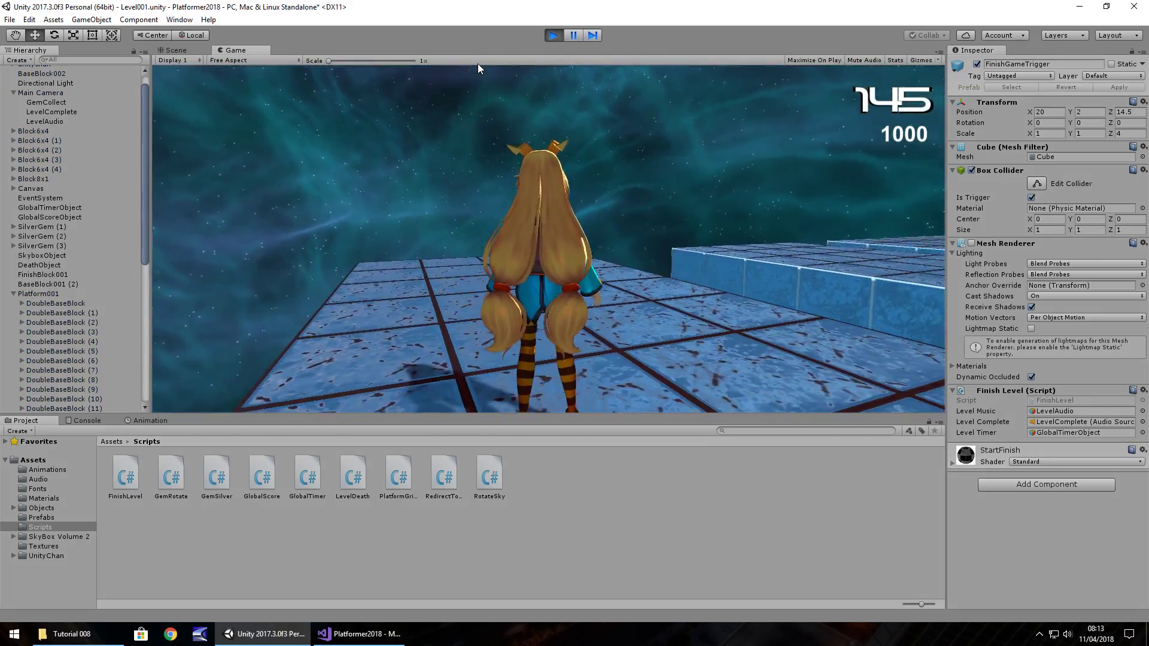
pyautogui.press('Left')
pyautogui.press('Right')
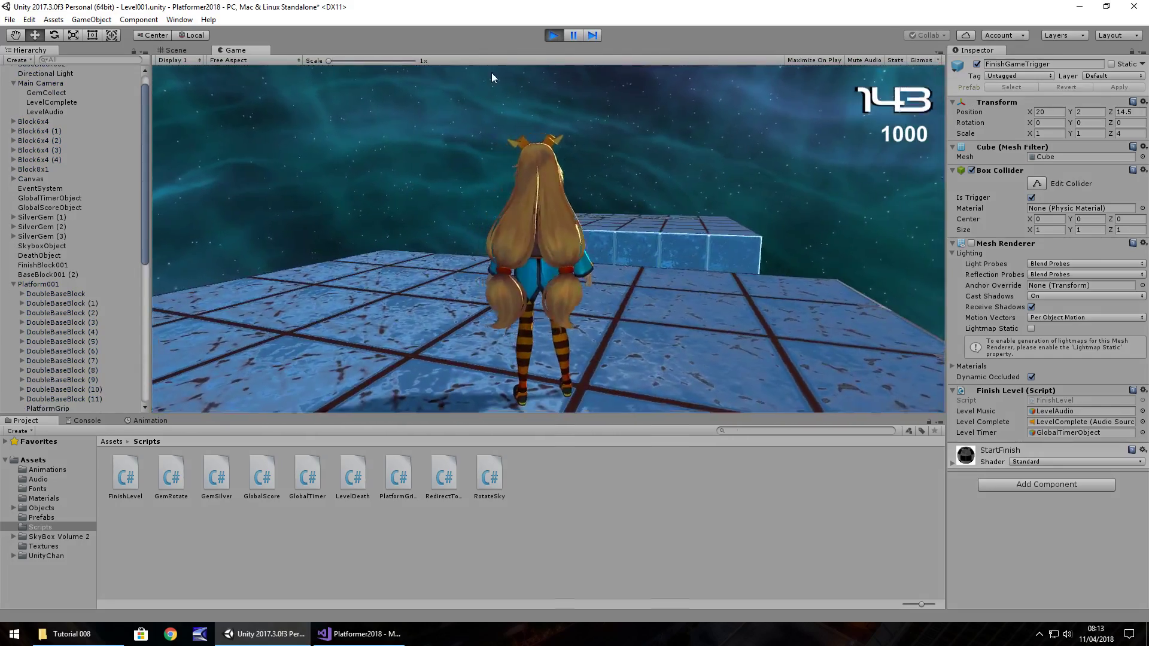
pyautogui.press('Up')
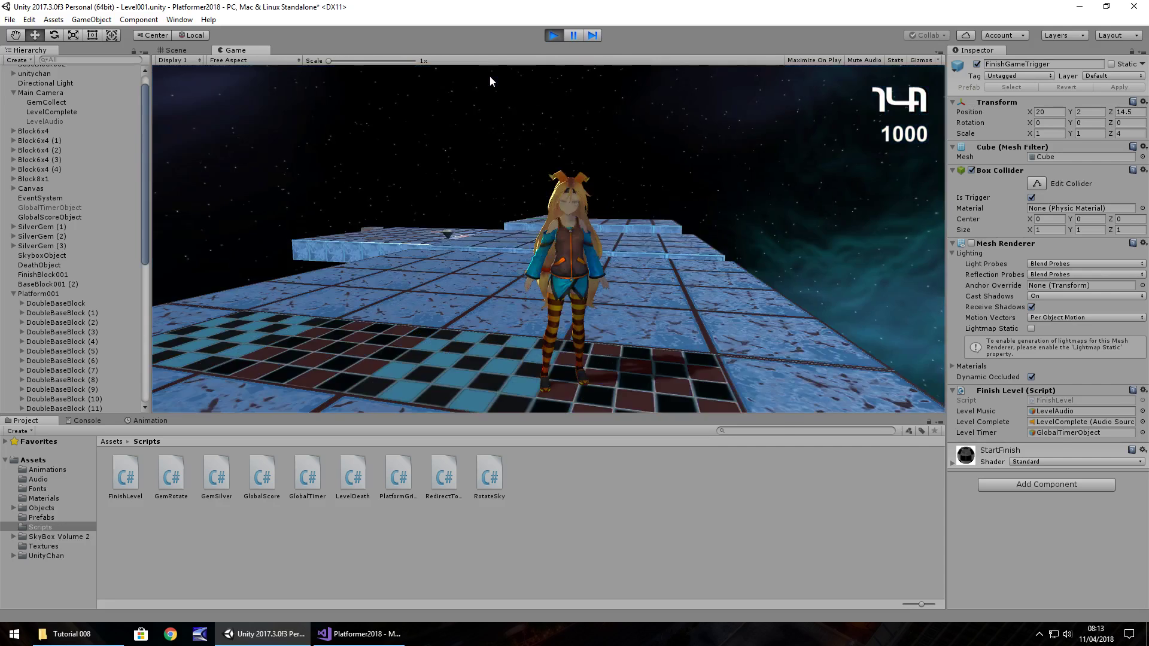
pyautogui.hotkey('ctrl', 'p')
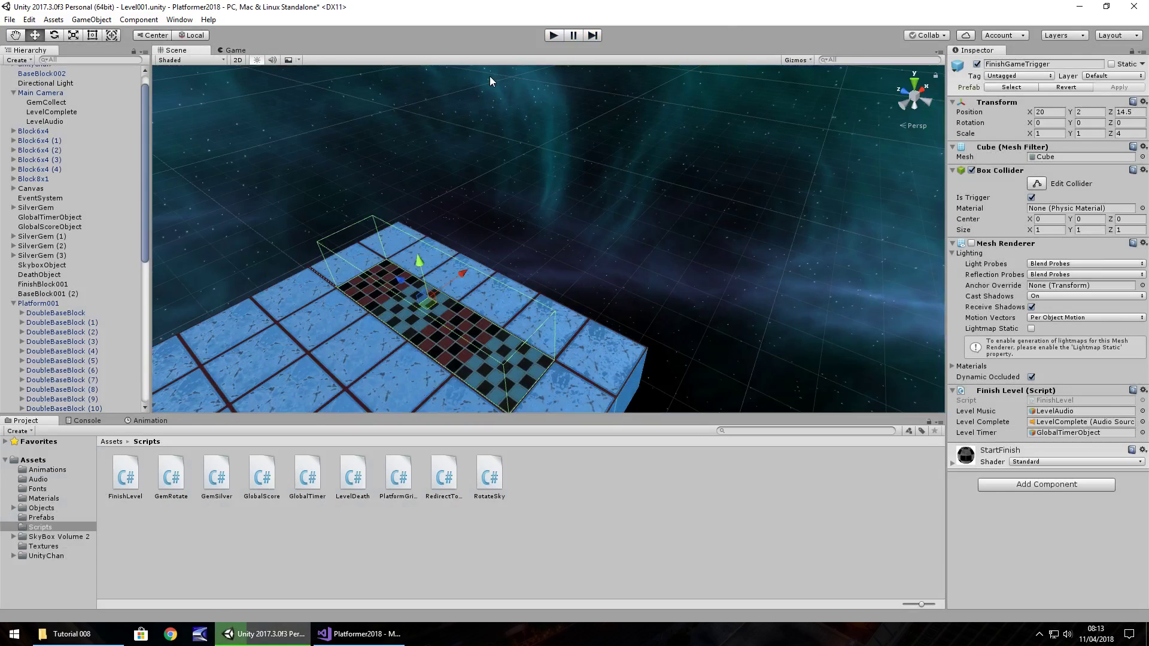